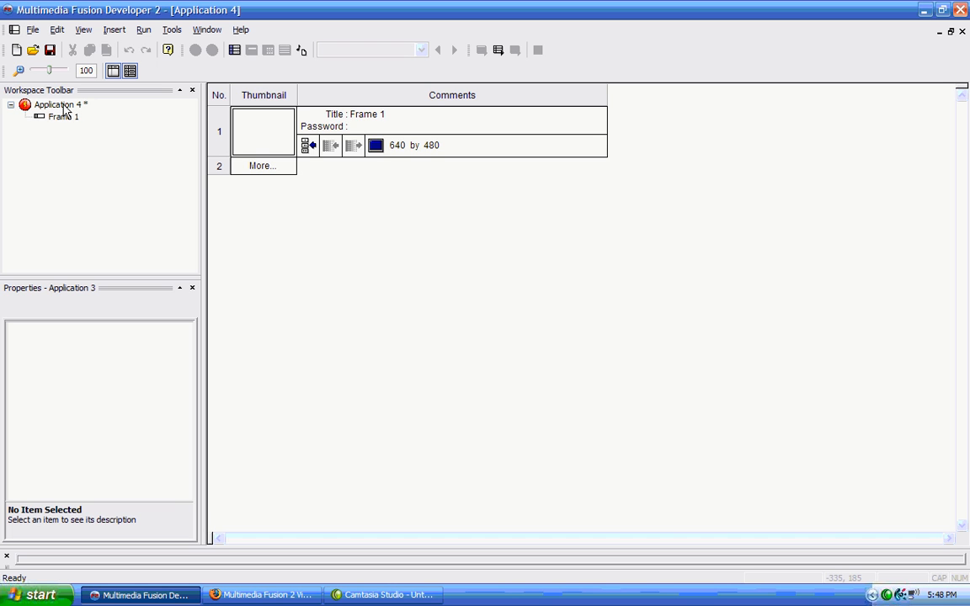
- Show the properties of Application 4 and enlarge the properties area to fit the full settings list
click(62, 105)
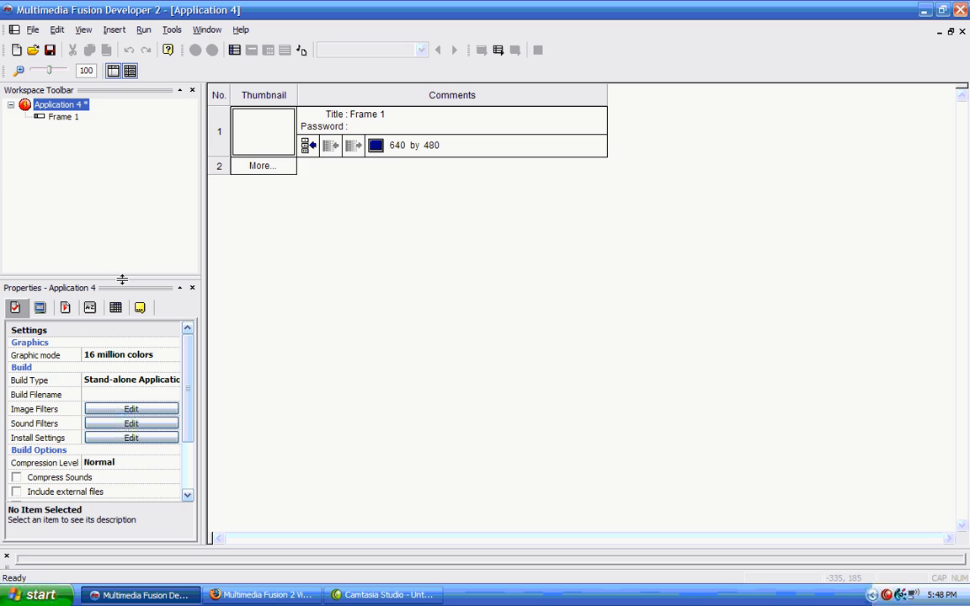
drag(122, 278, 97, 192)
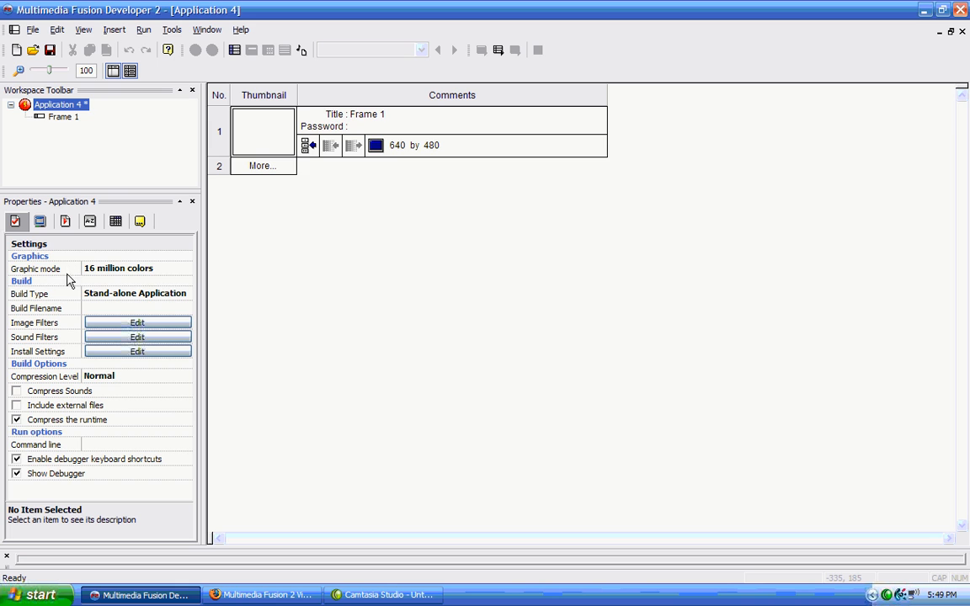
- Examine the available graphic modes for the application, keeping 16 million colors as the choice
click(173, 272)
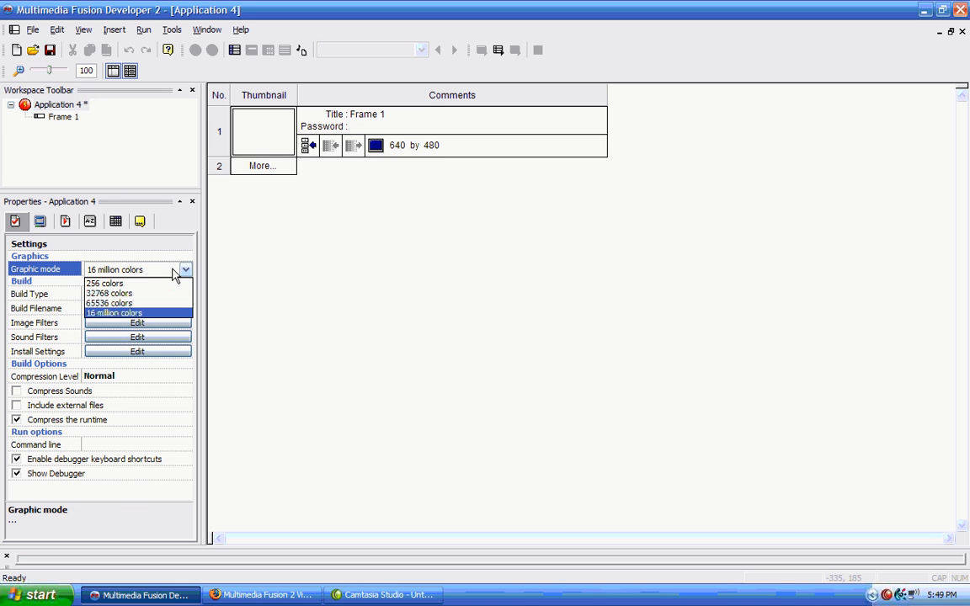
click(129, 271)
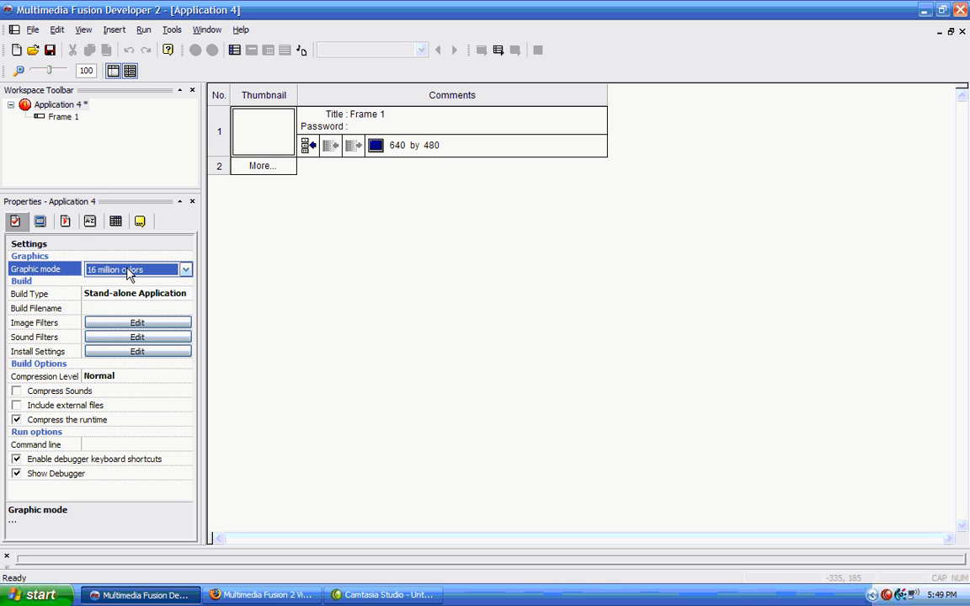
click(129, 272)
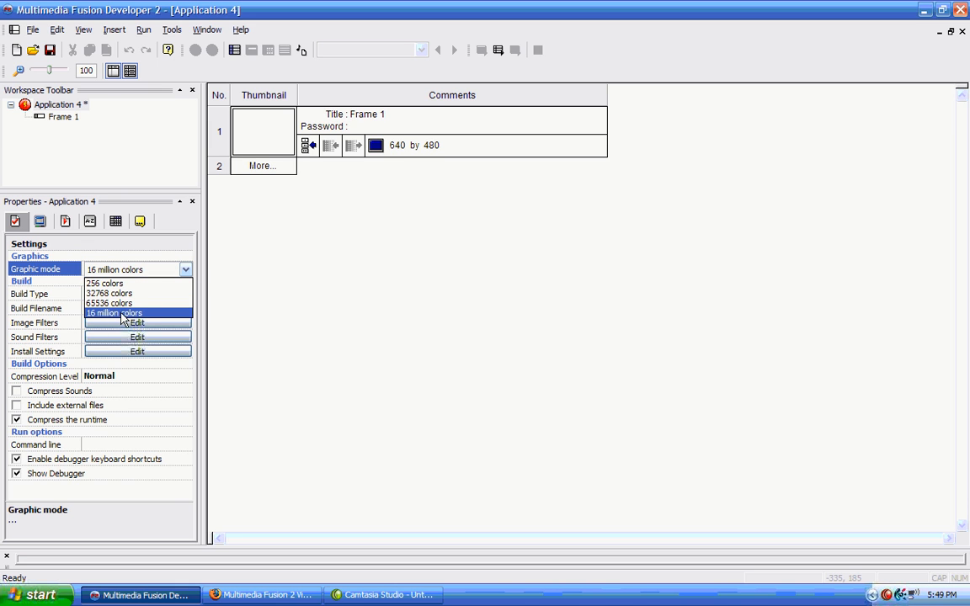
click(102, 270)
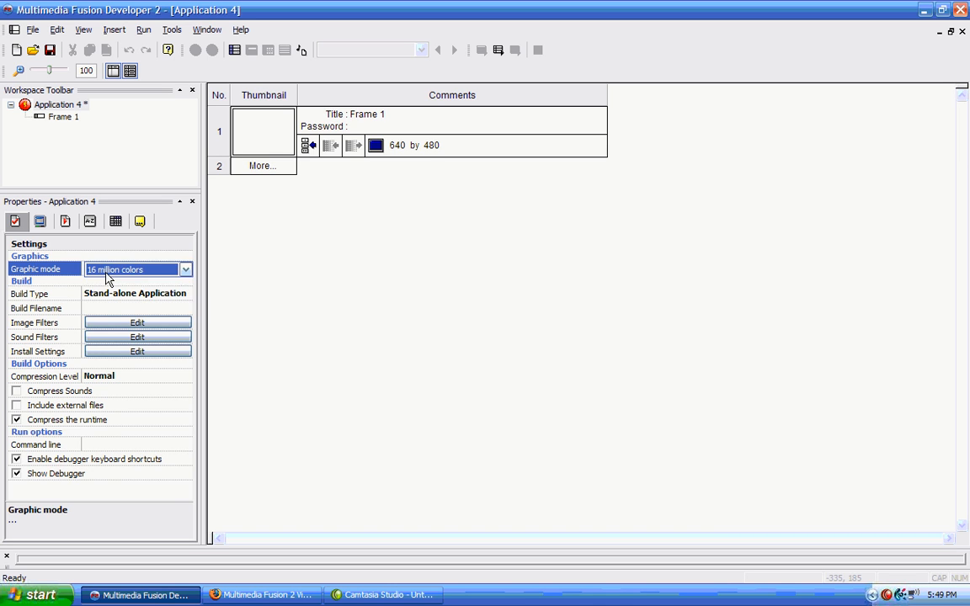
click(124, 268)
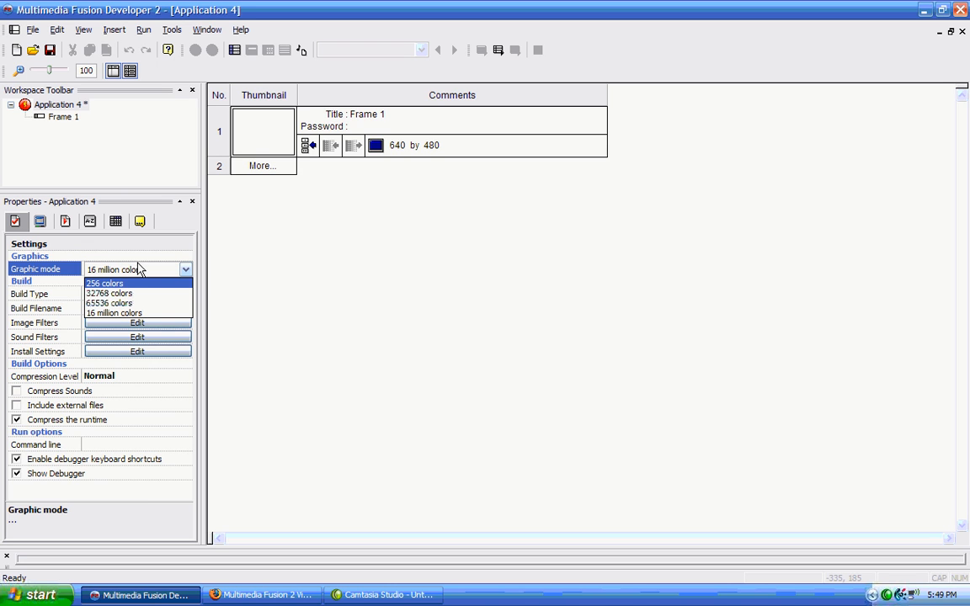
click(187, 246)
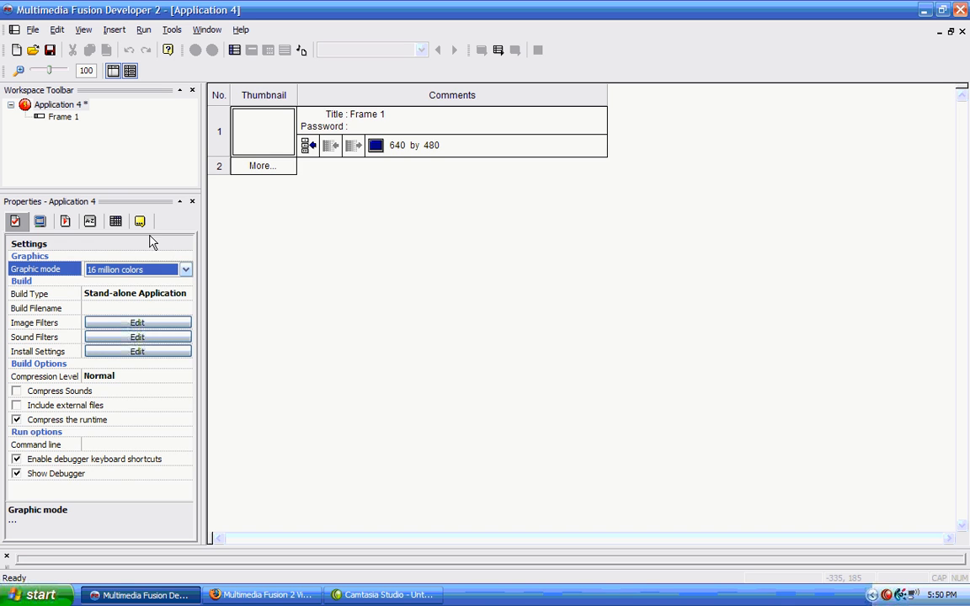
click(153, 270)
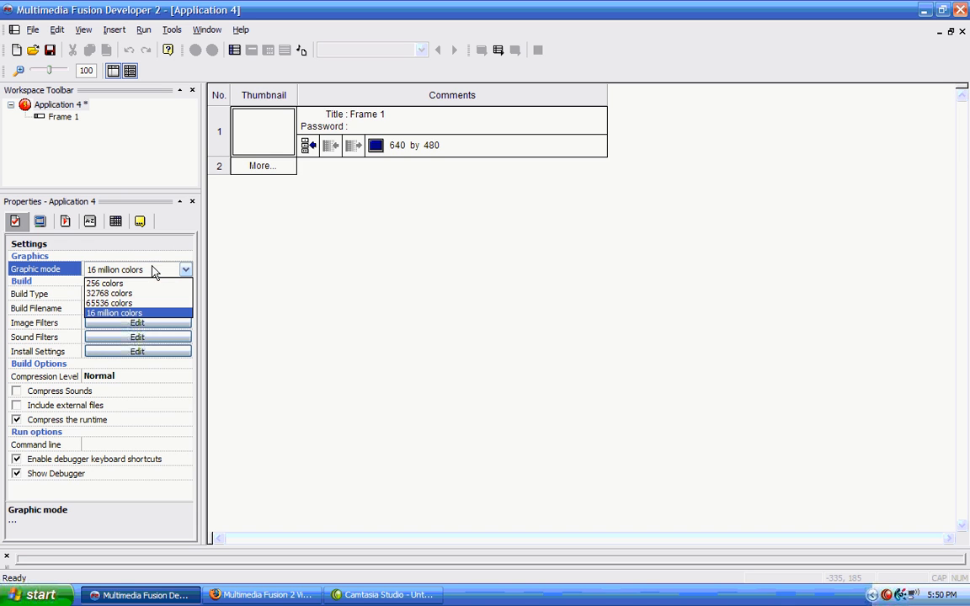
click(139, 315)
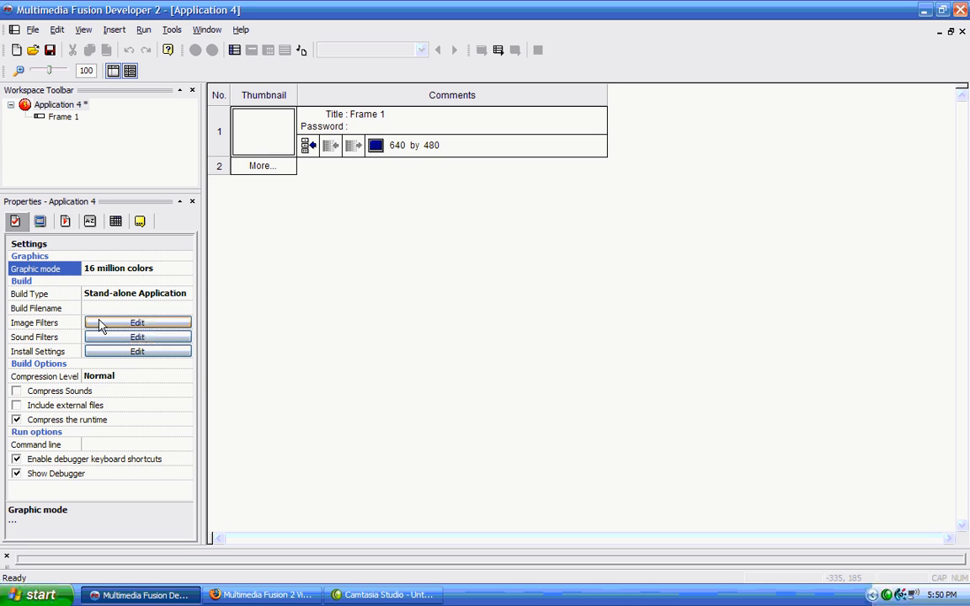
- Examine the Stand-alone Application build type along with the commands available for building the application
click(168, 295)
click(152, 308)
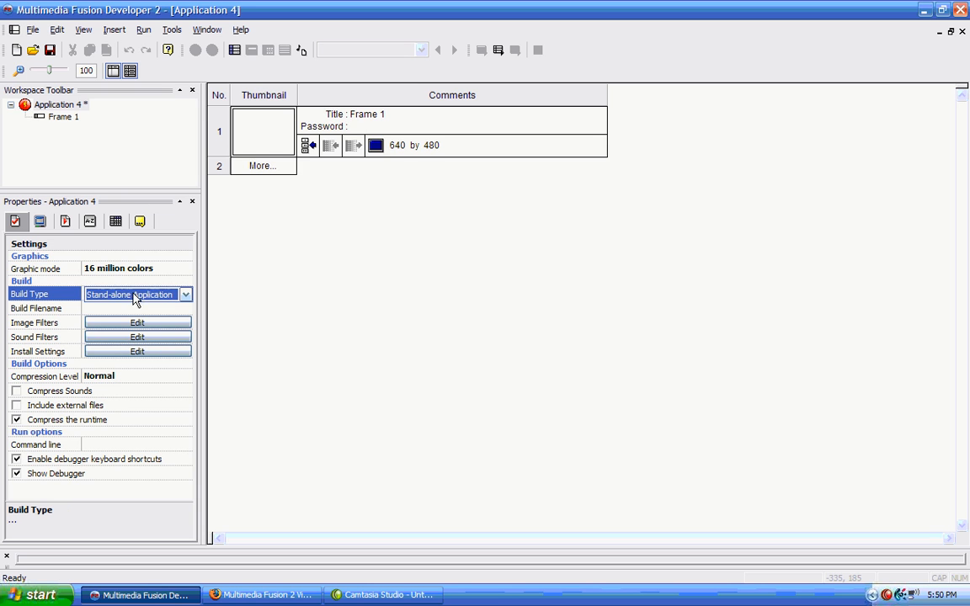
click(33, 29)
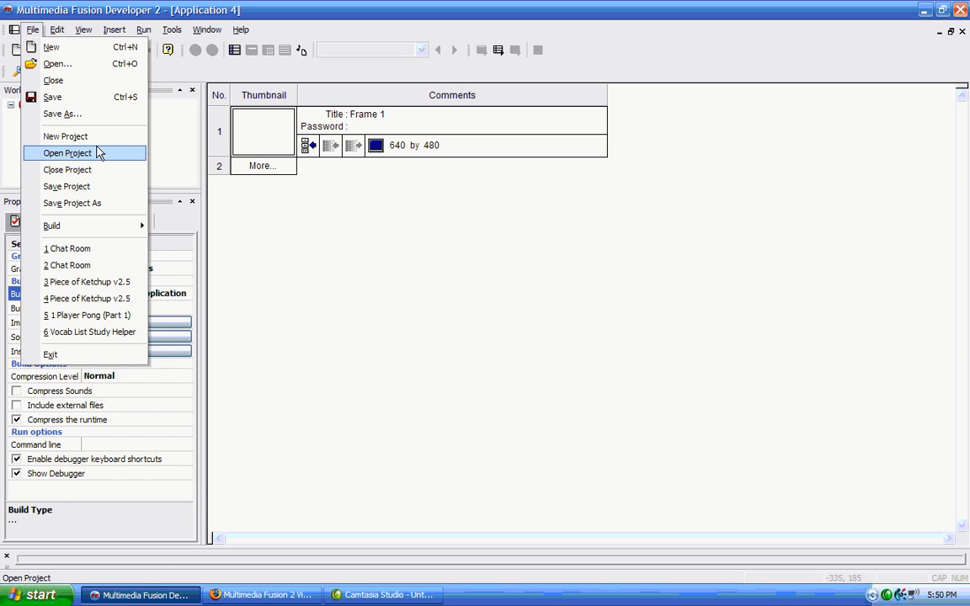
mouse_move(104, 227)
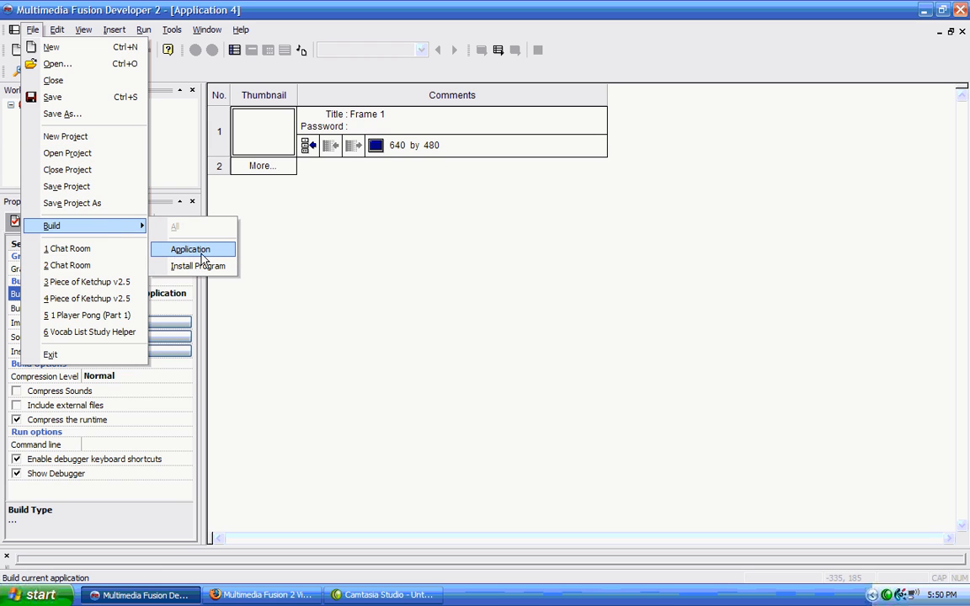
click(309, 221)
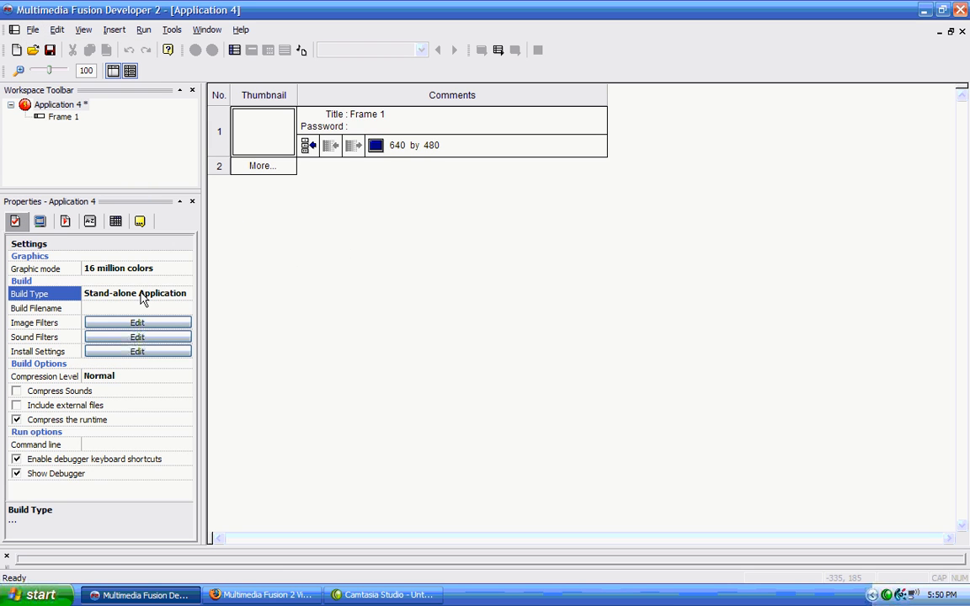
click(142, 297)
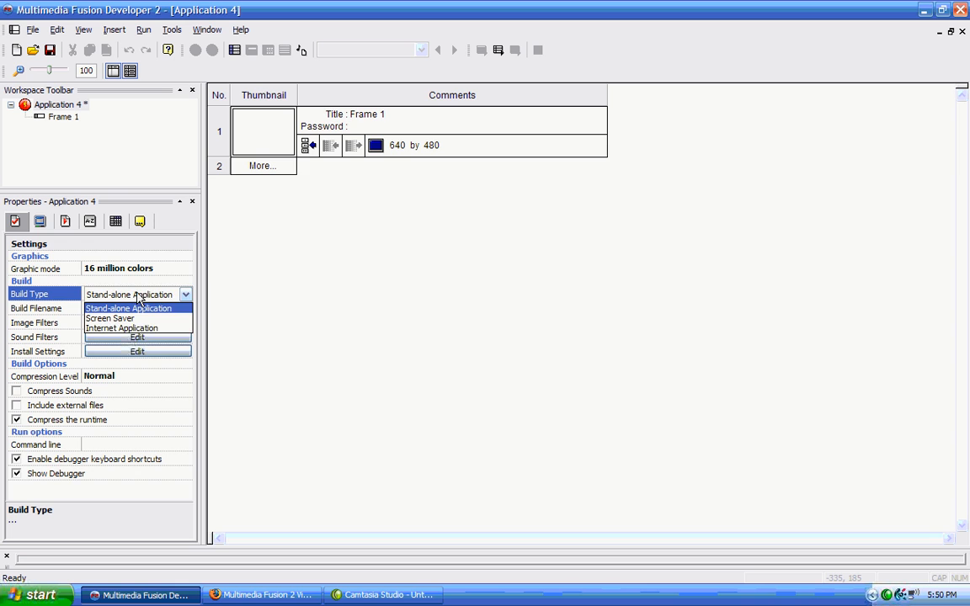
click(133, 305)
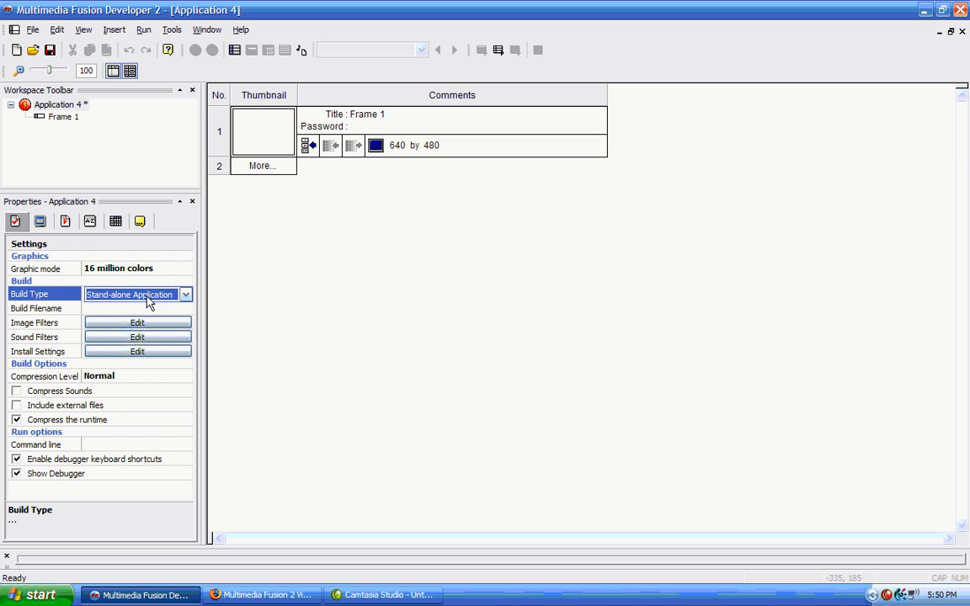
click(33, 30)
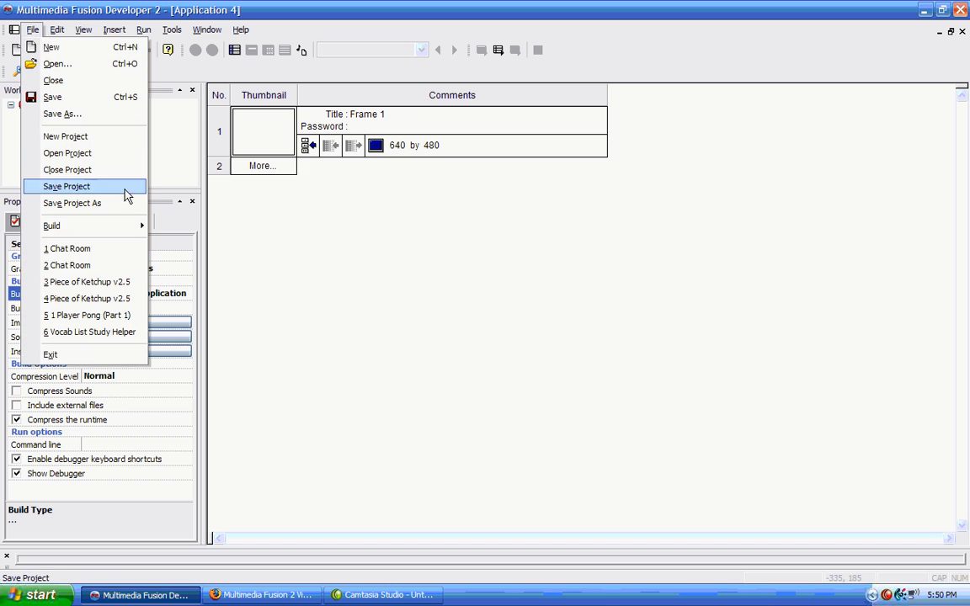
mouse_move(115, 229)
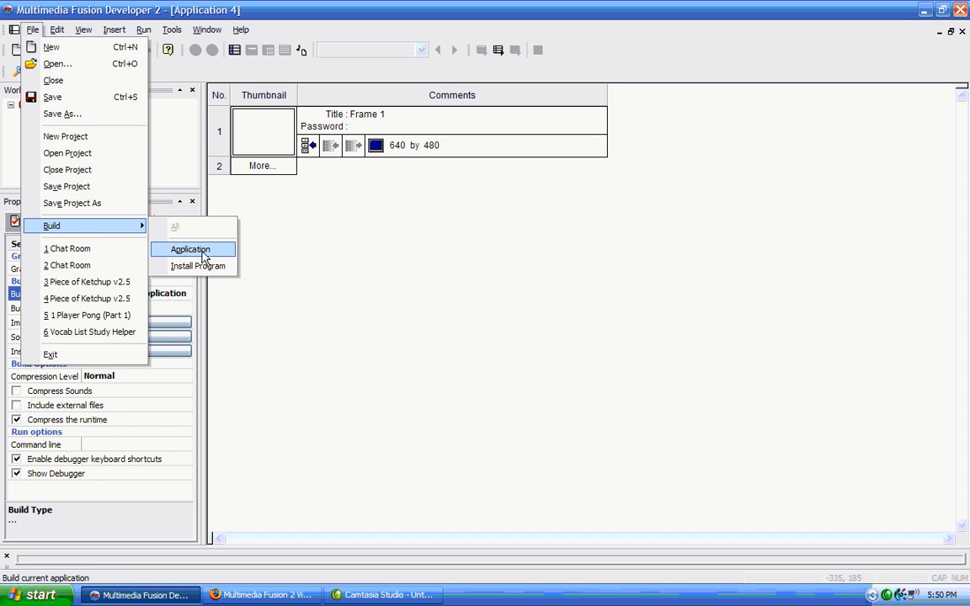
click(310, 247)
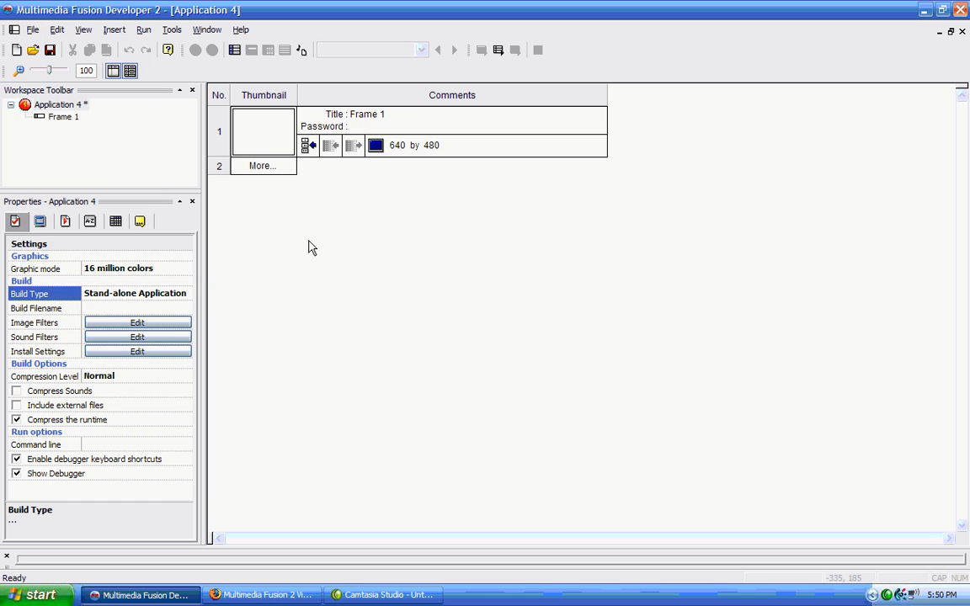
- Examine the Screen Saver and Internet Application build types without choosing either one
click(137, 323)
click(187, 295)
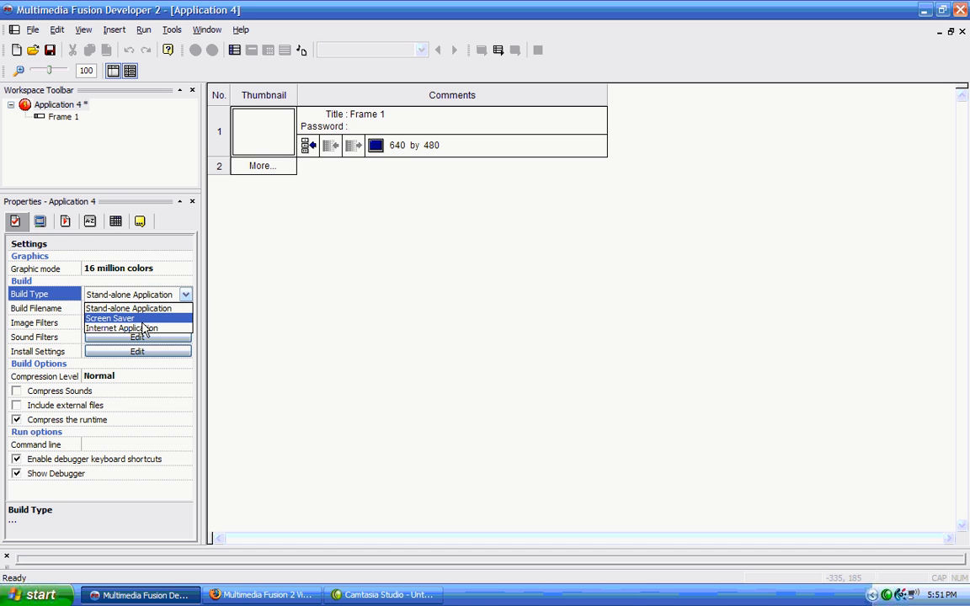
click(217, 275)
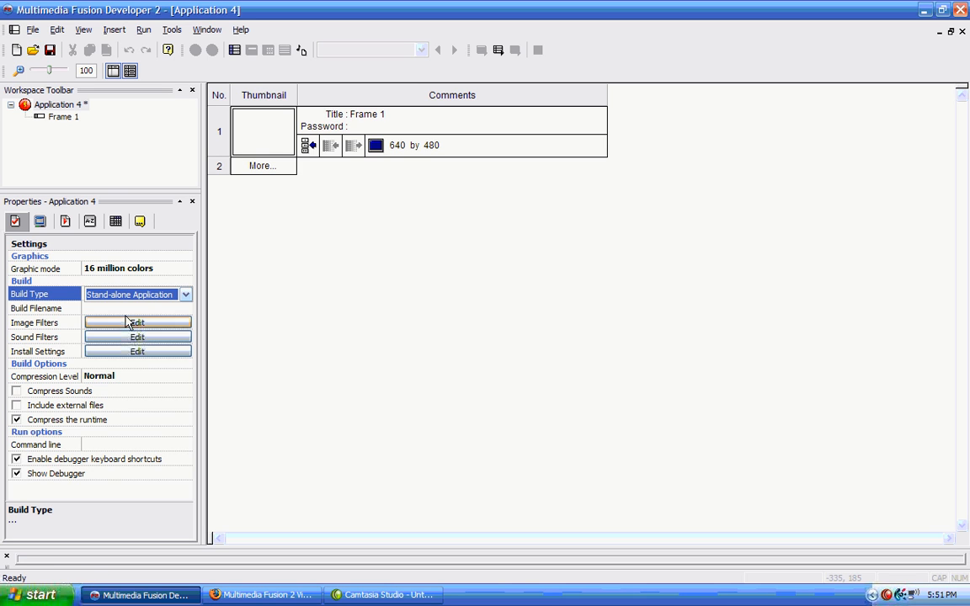
click(142, 299)
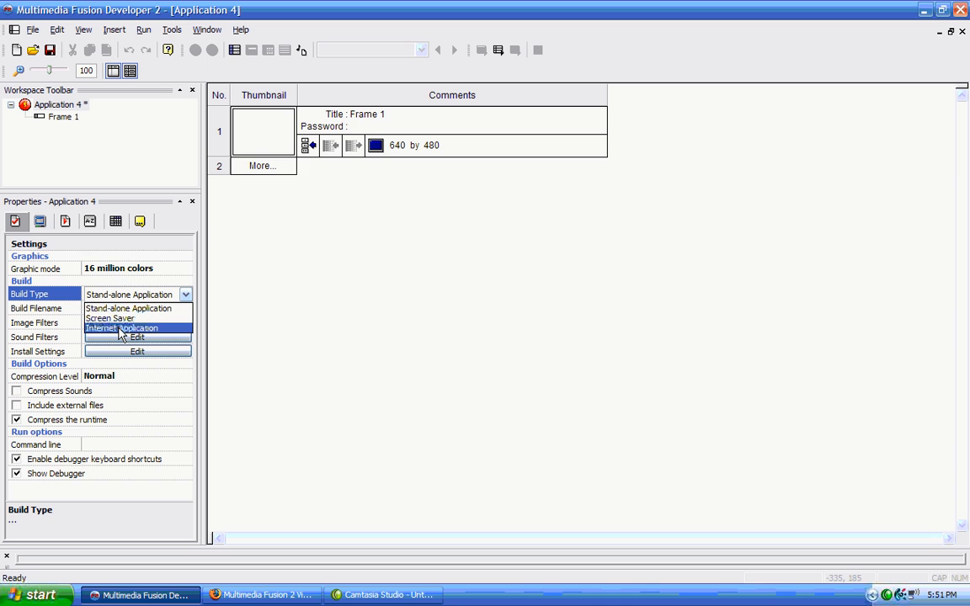
click(320, 209)
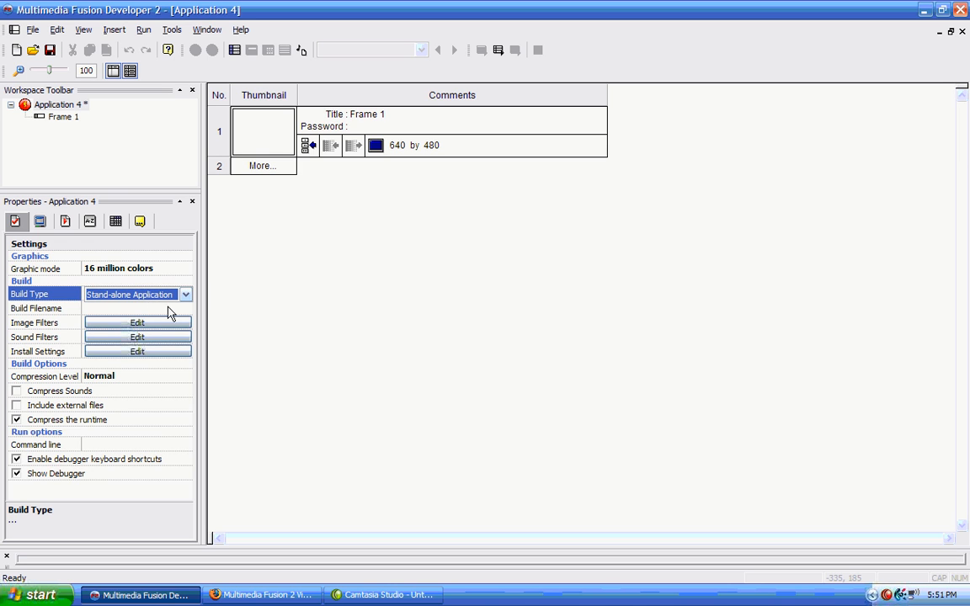
- Examine the Build Filename setting and its file browser for stand-alone applications without choosing a file
click(113, 309)
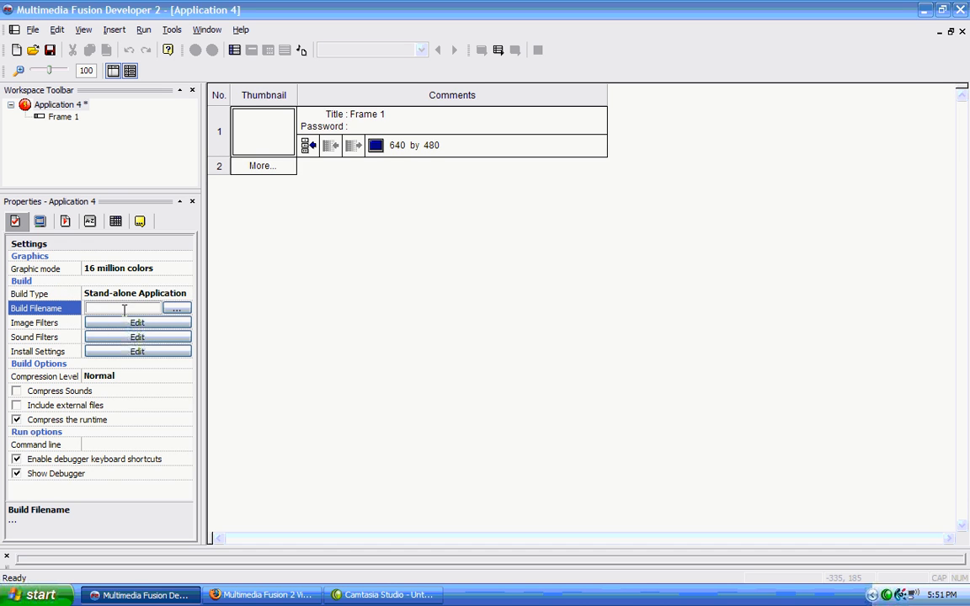
click(175, 309)
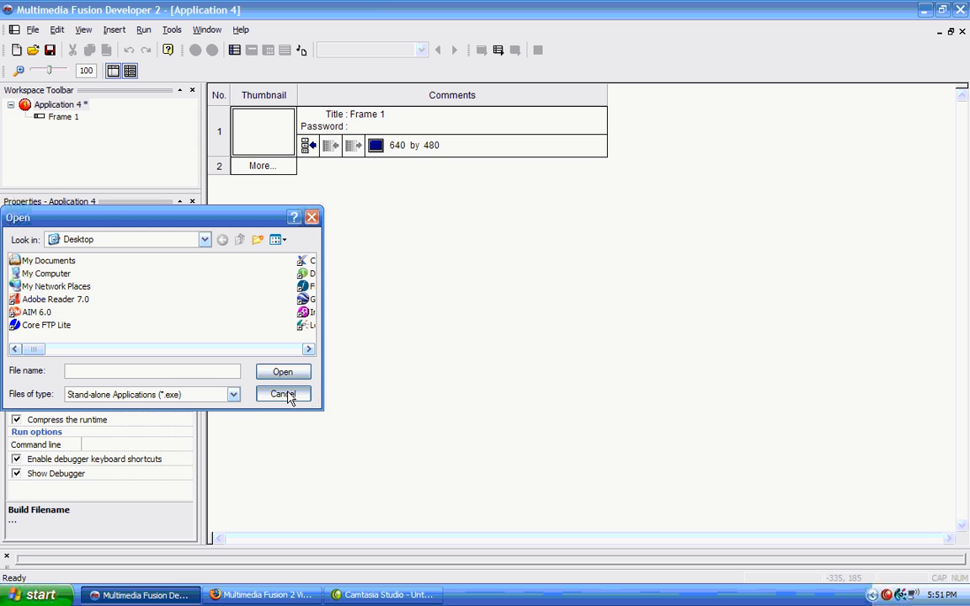
click(293, 398)
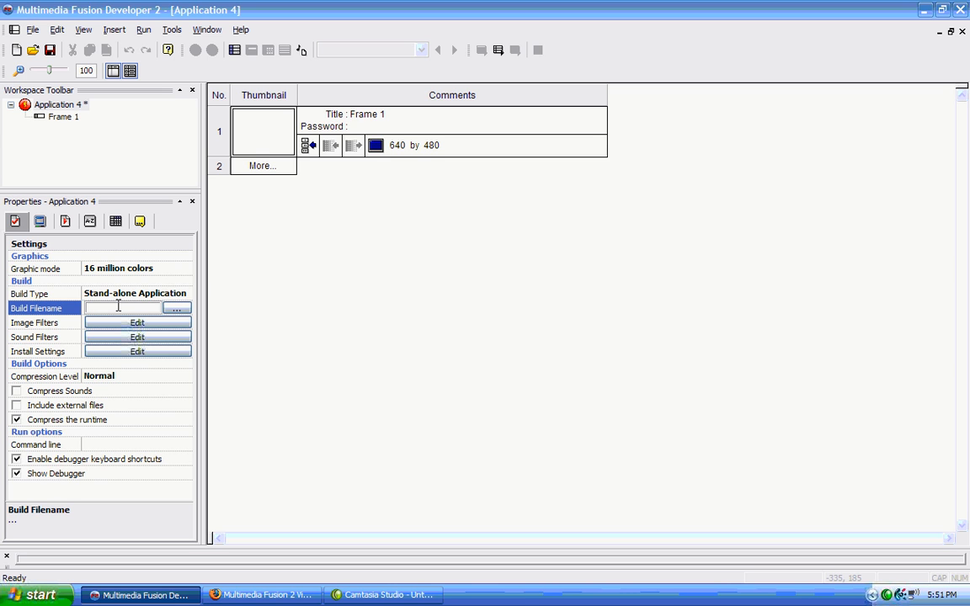
click(175, 309)
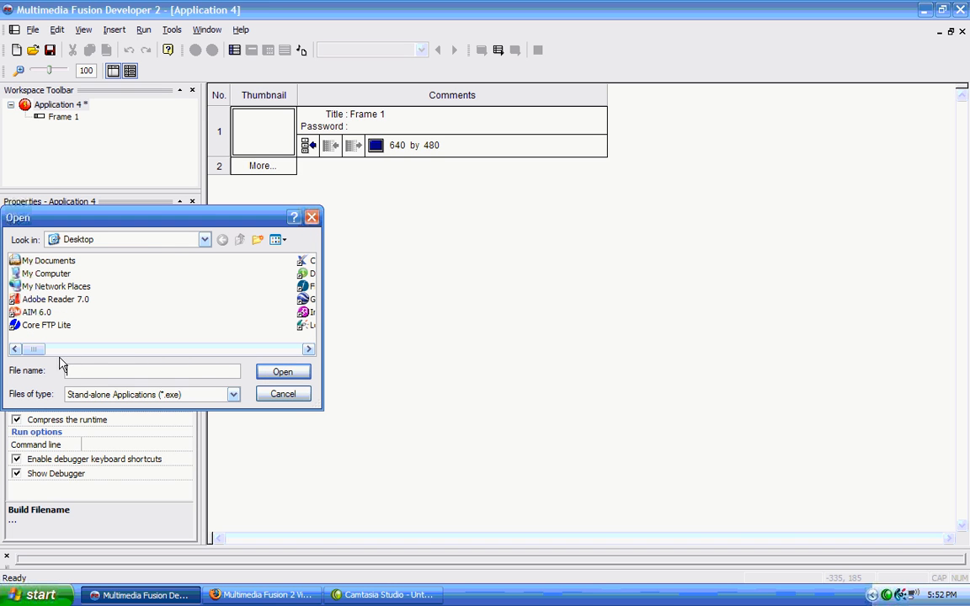
click(288, 397)
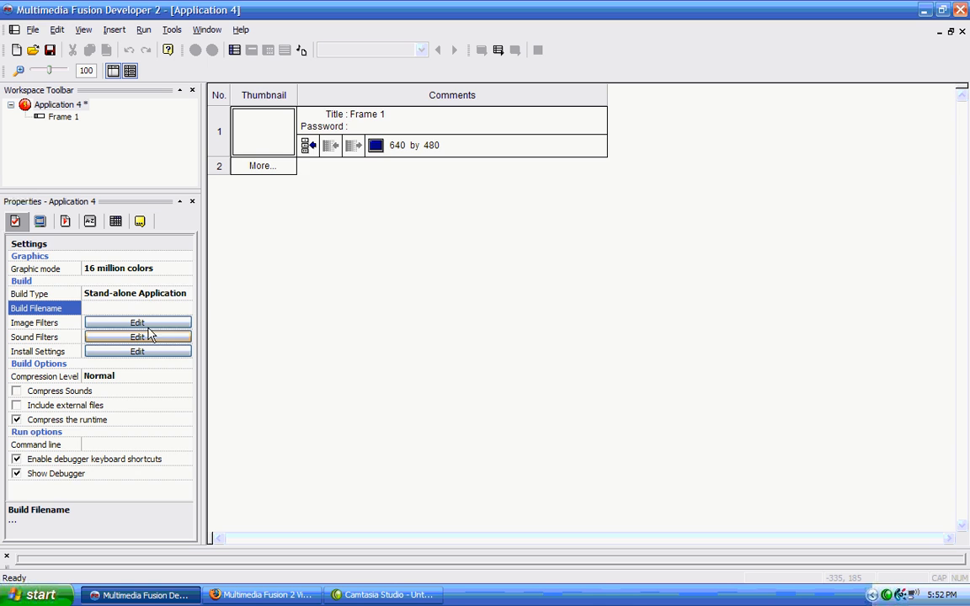
click(96, 309)
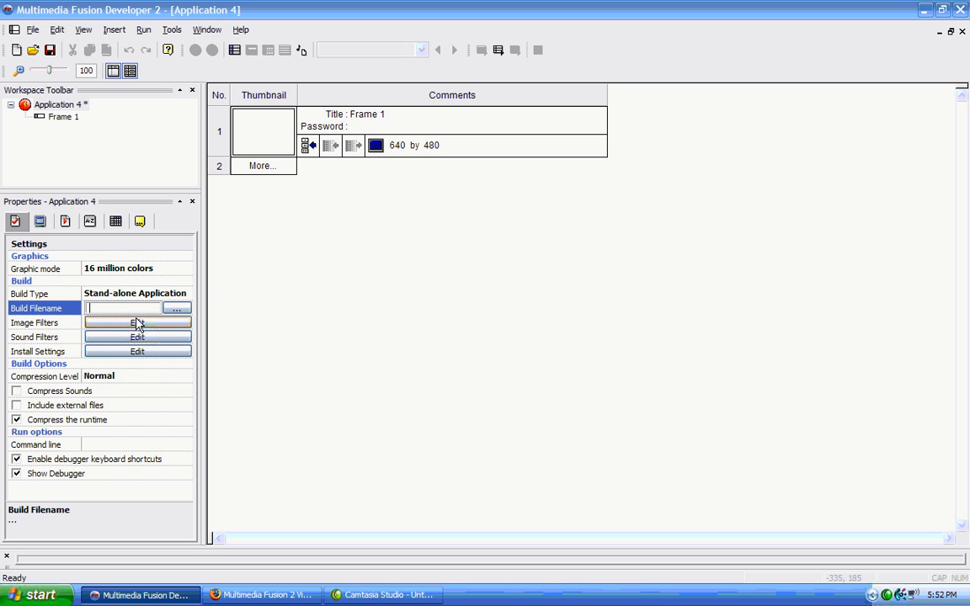
- Switch the image filters' Automatic option and the Compuserve Bitmap (.gif) filter off and back on, and accept the filters
click(115, 324)
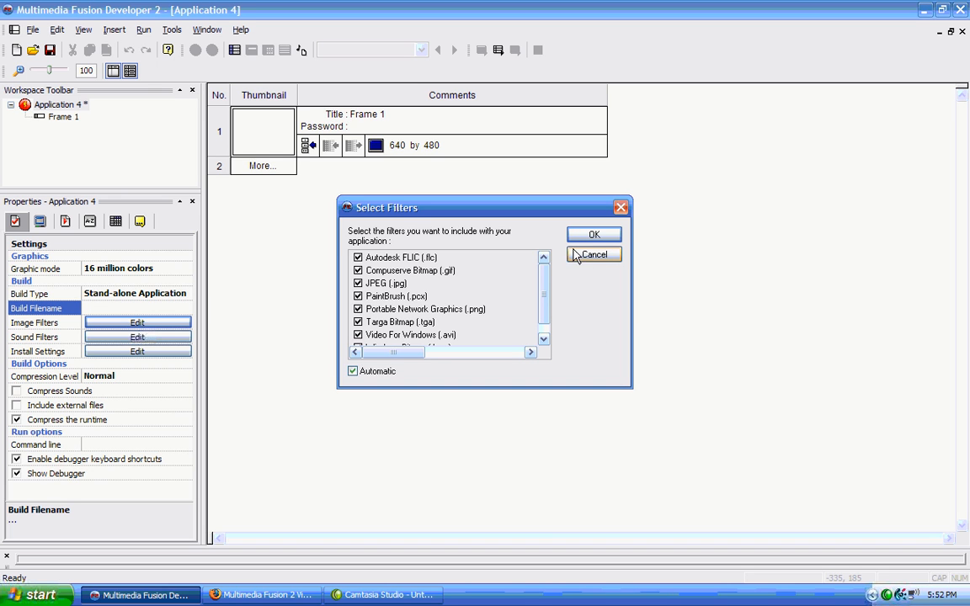
click(353, 372)
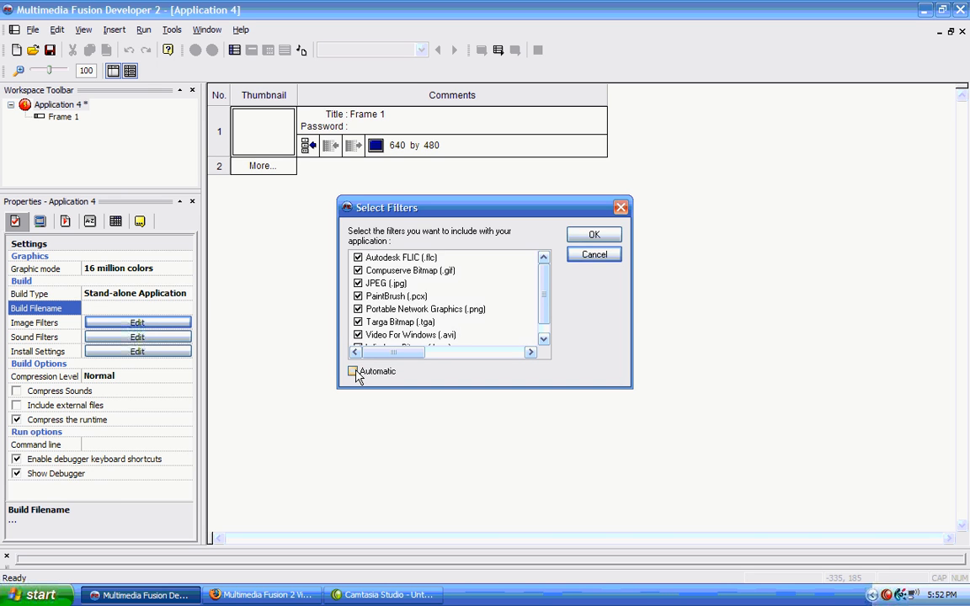
mouse_move(540, 291)
mouse_down()
mouse_move(546, 326)
mouse_move(534, 277)
mouse_up()
click(360, 271)
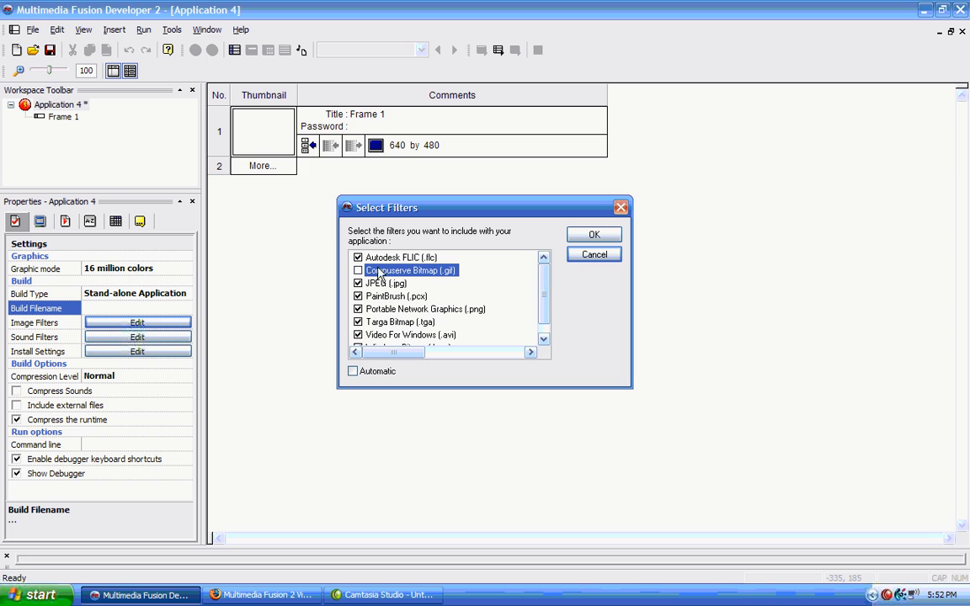
click(361, 272)
mouse_move(546, 281)
mouse_down()
mouse_move(545, 313)
mouse_move(532, 268)
mouse_up()
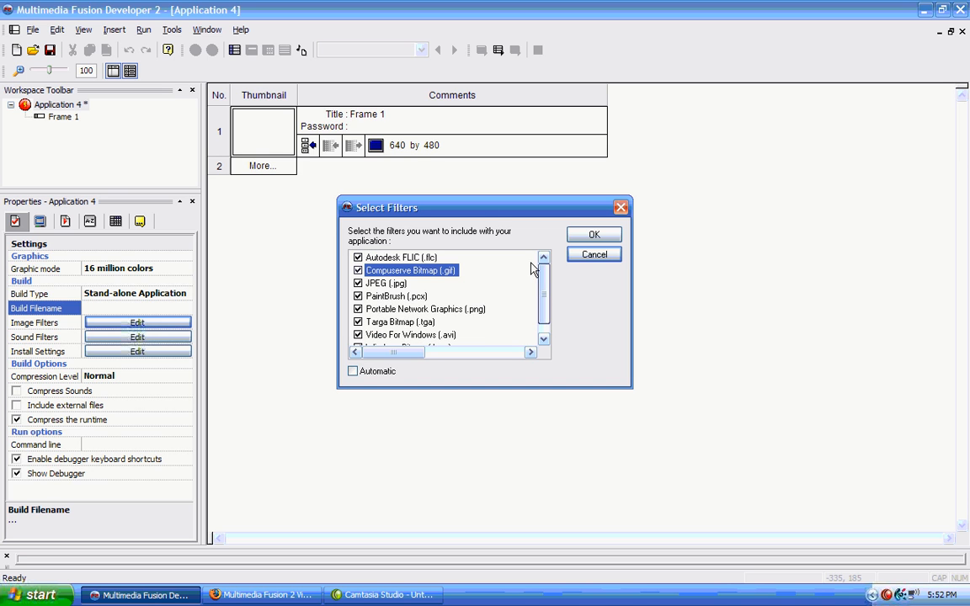
click(353, 371)
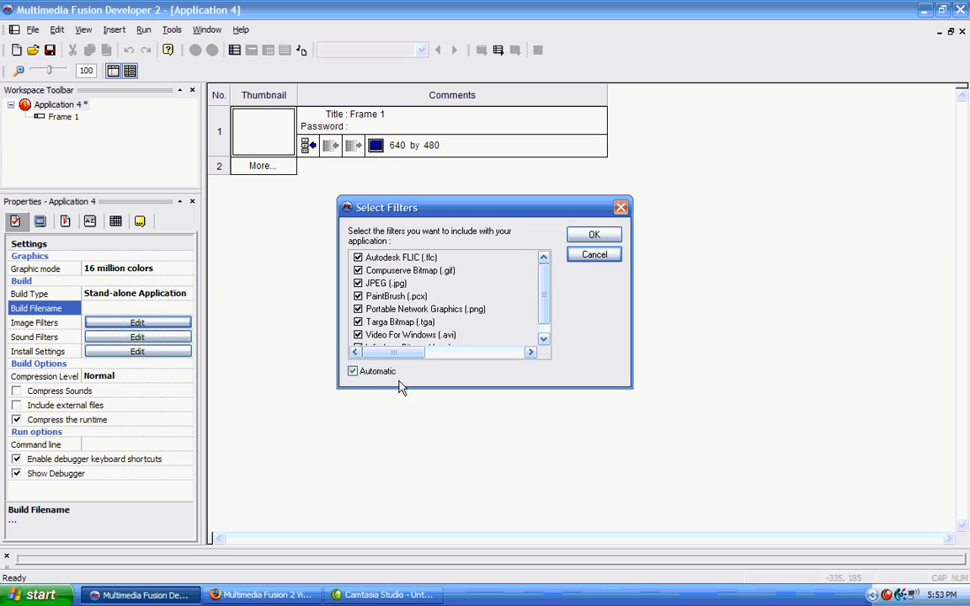
click(583, 236)
- Switch the sound filters' Automatic option and the MOD (.mod) filter off and back on, and accept the filters
click(164, 338)
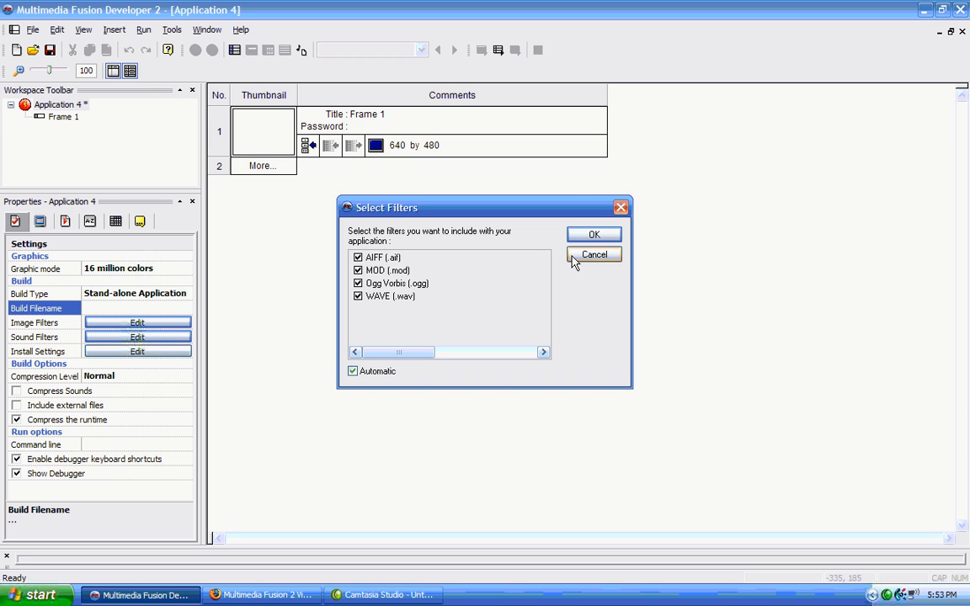
click(366, 375)
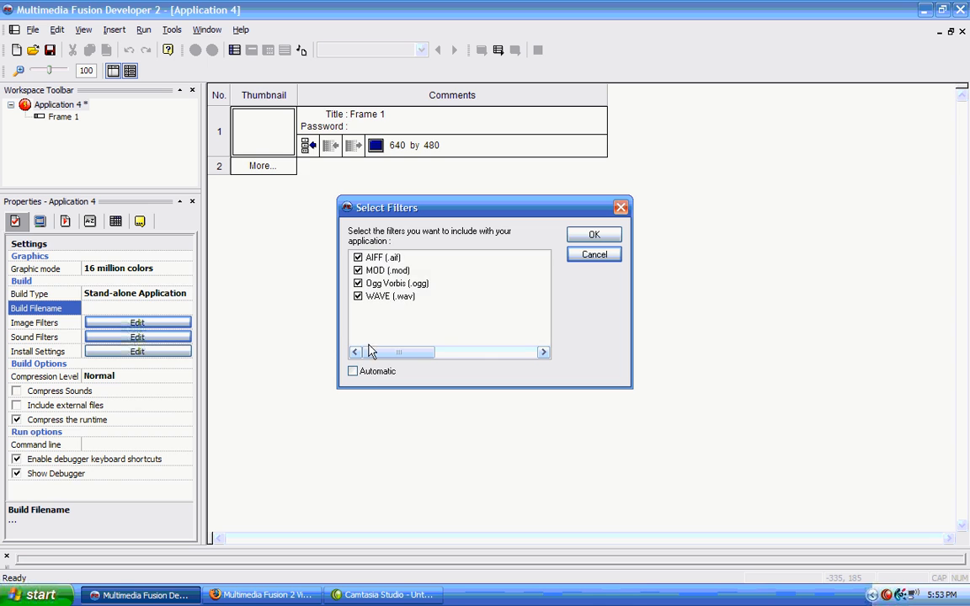
click(358, 270)
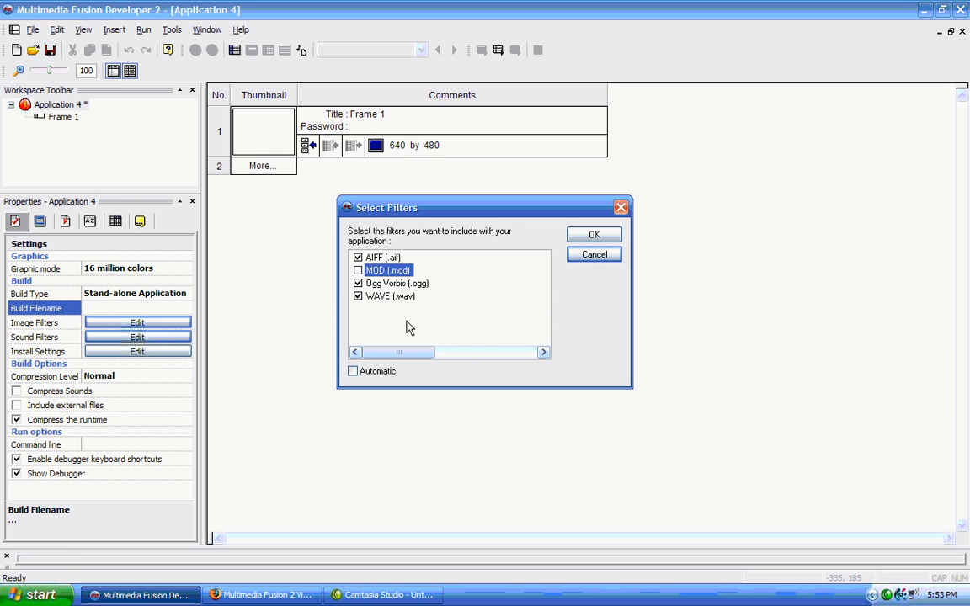
click(354, 372)
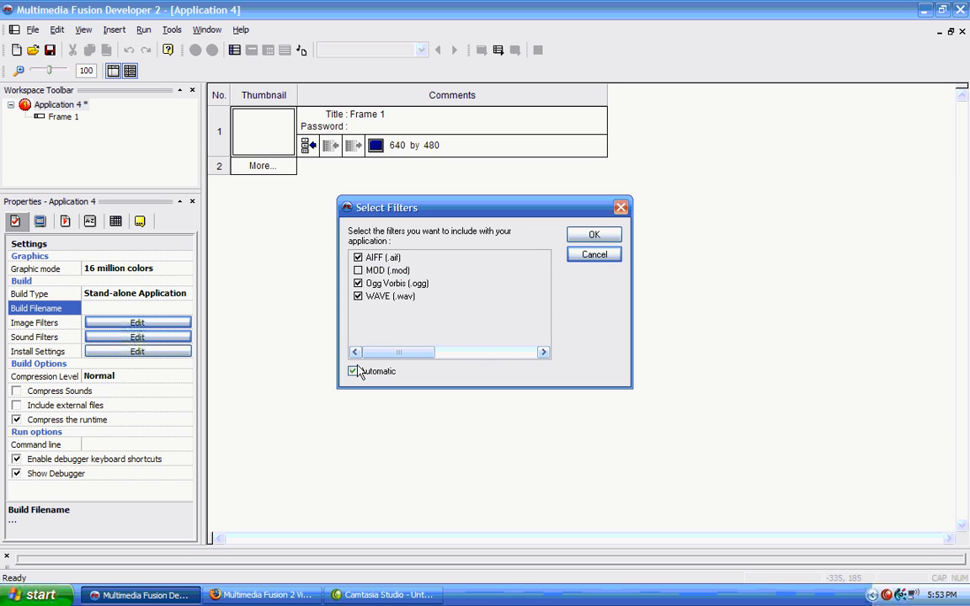
click(354, 371)
click(358, 270)
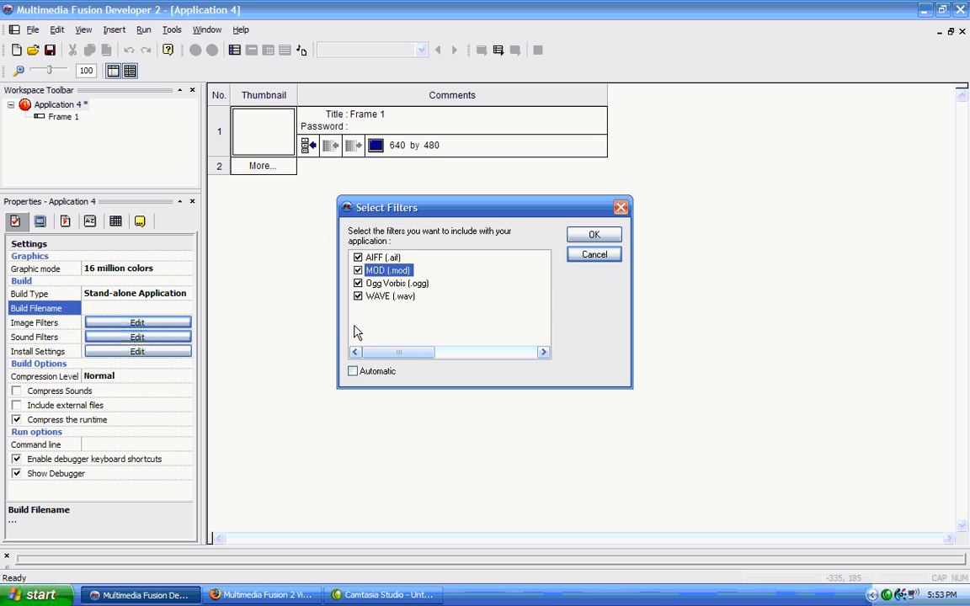
click(354, 371)
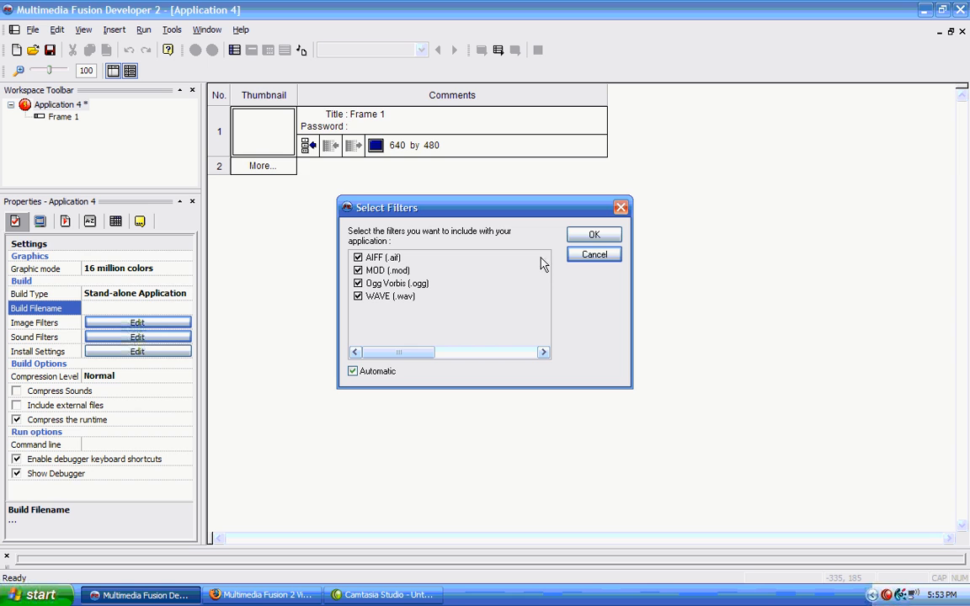
click(593, 235)
click(595, 256)
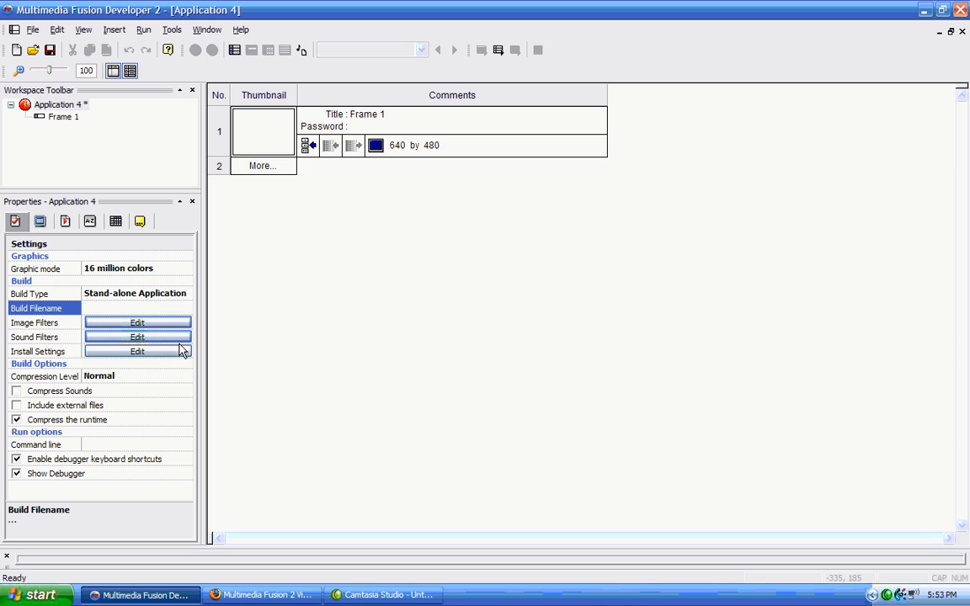
- Examine the Normal and Maximum compression levels without changing the setting, and switch Compress the runtime off and back on
click(99, 379)
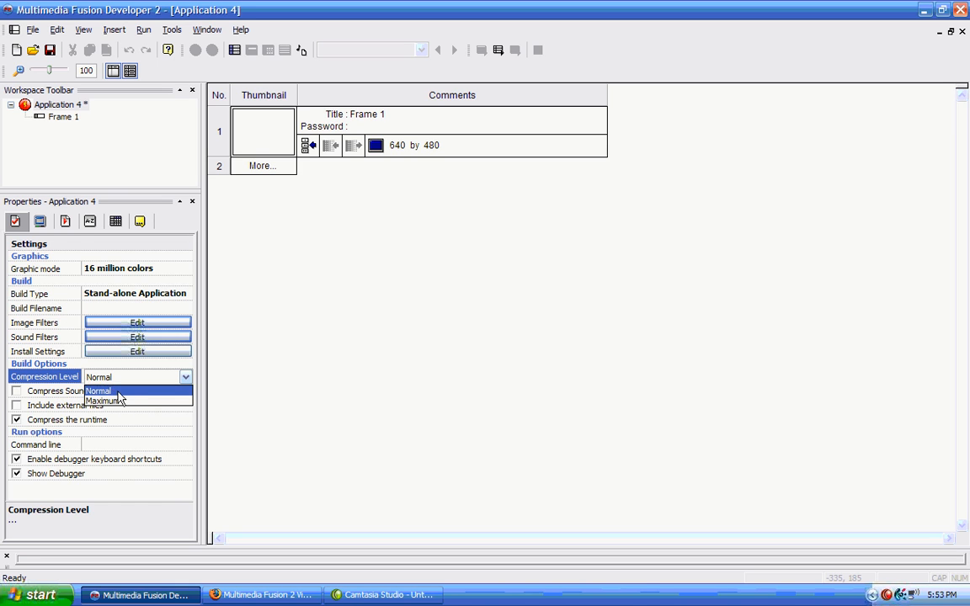
click(109, 390)
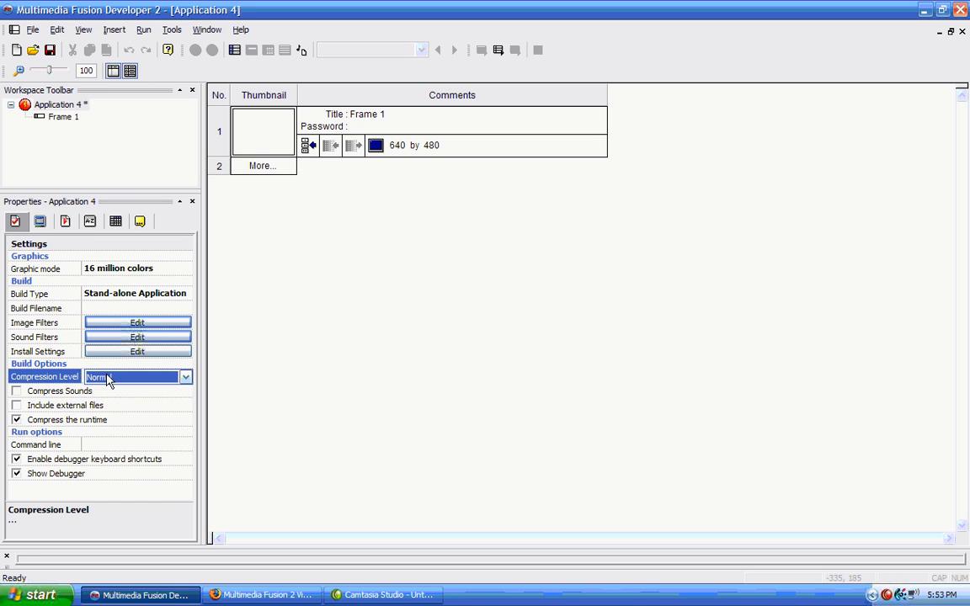
click(107, 379)
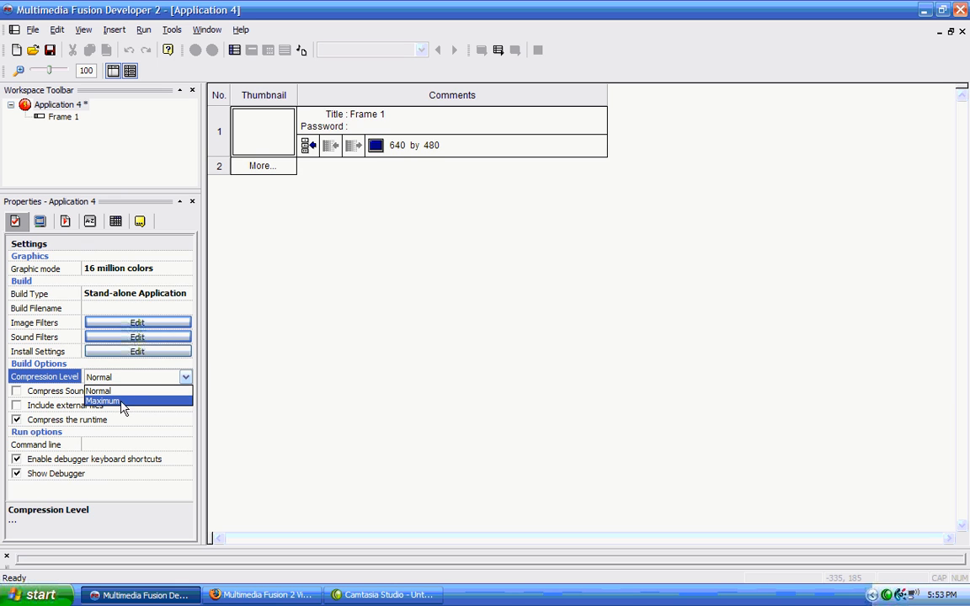
click(176, 325)
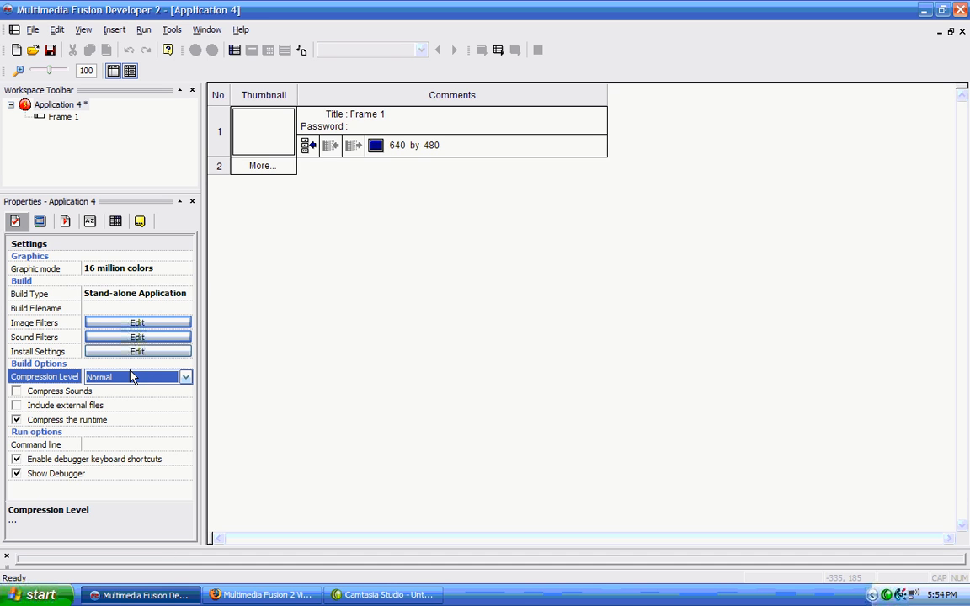
click(16, 419)
click(15, 418)
- Run the application to view the debugger, and close the debugger toolbar
click(144, 30)
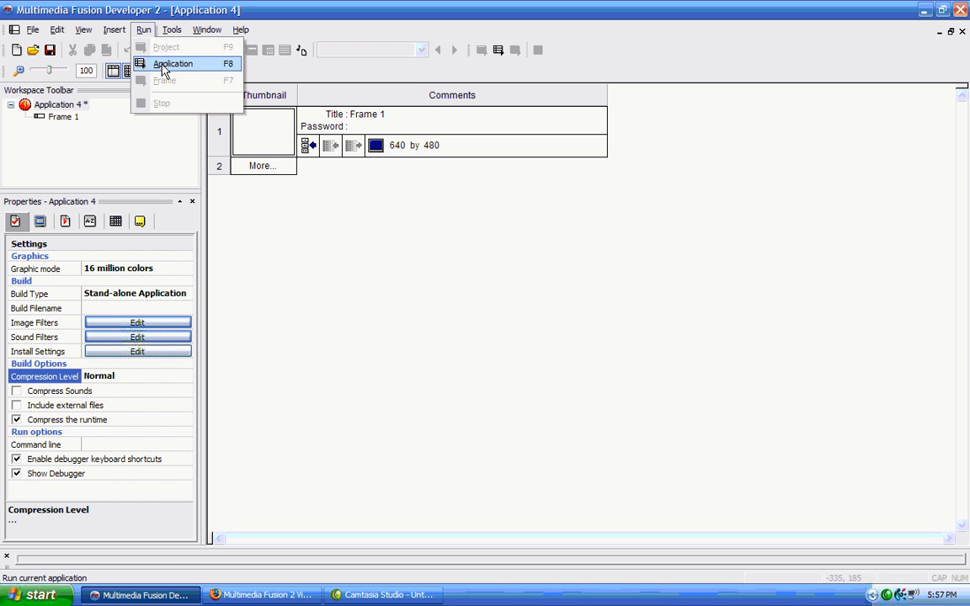
click(168, 66)
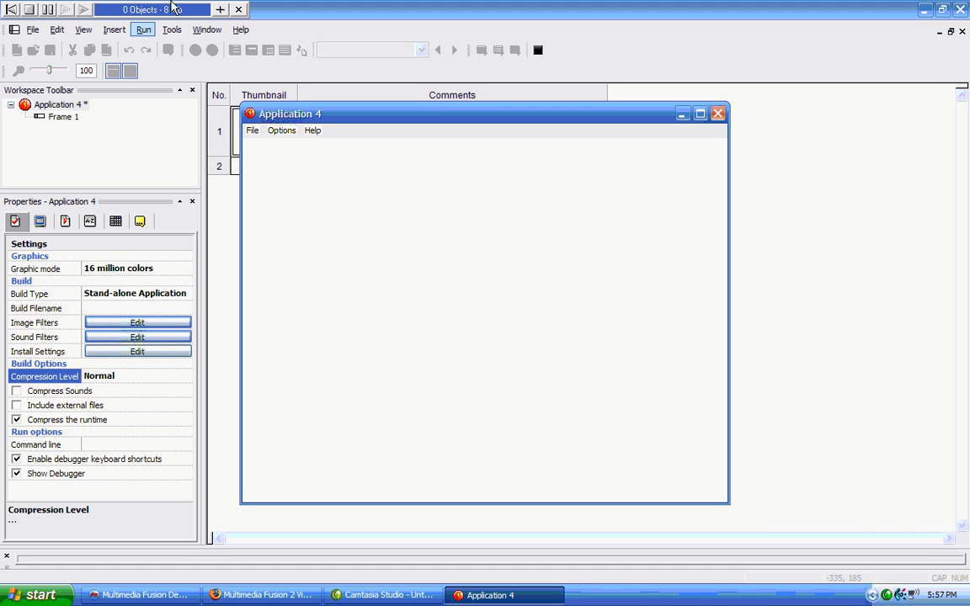
click(238, 9)
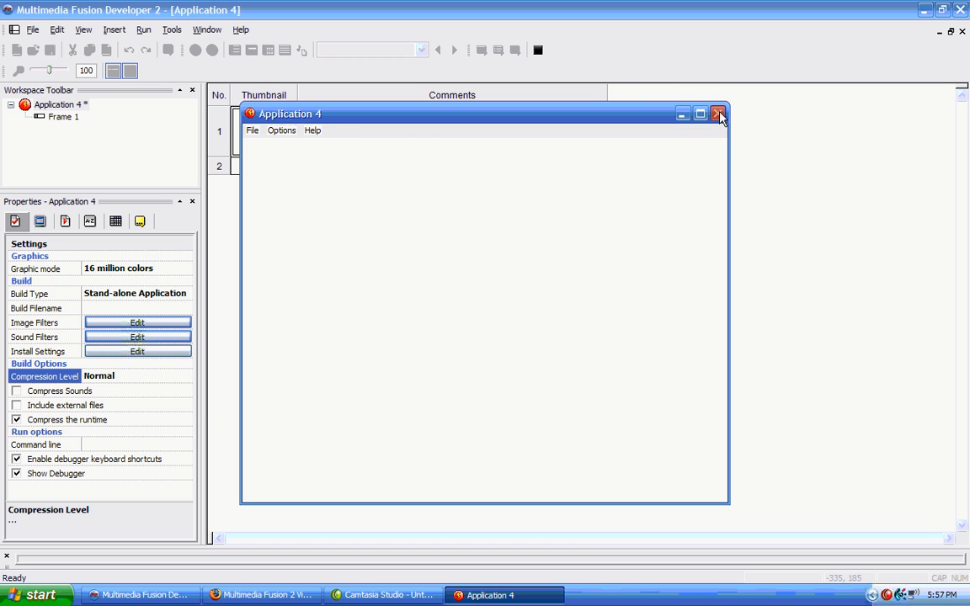
- Test-run the application with Show Debugger turned off, and turn the option back on after closing it
click(17, 473)
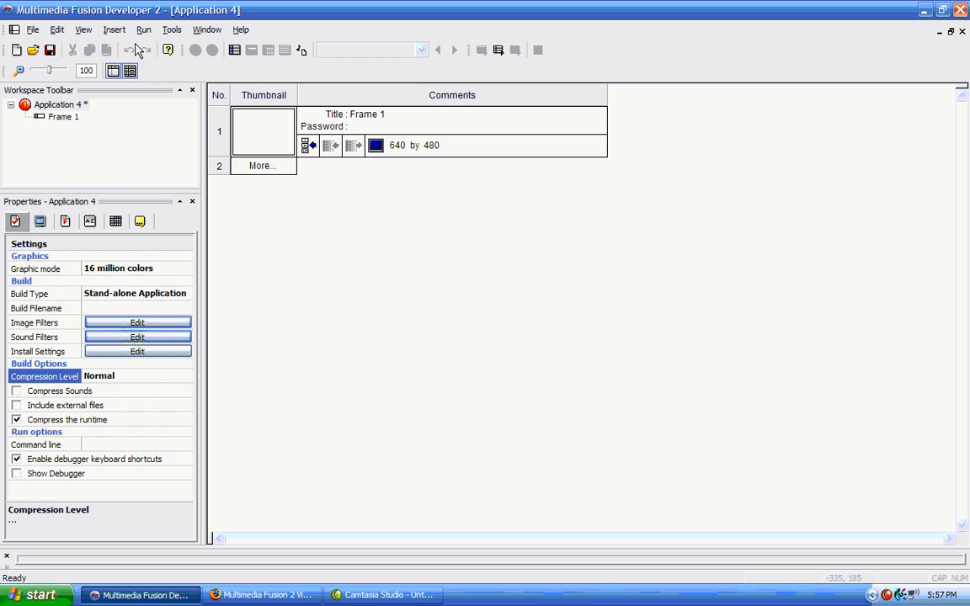
click(143, 31)
click(160, 62)
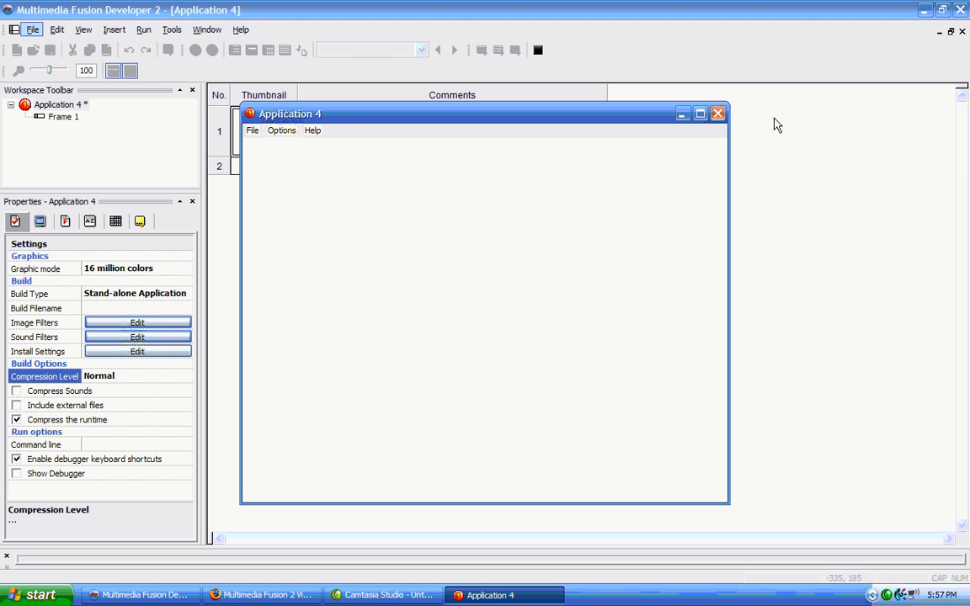
click(718, 113)
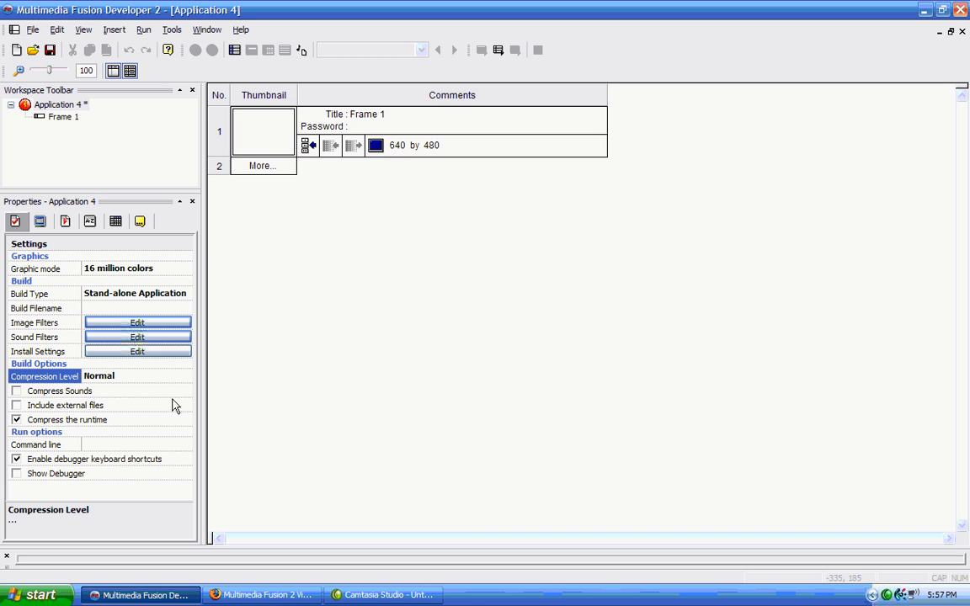
click(17, 473)
- Examine the preset sizes for the application window without choosing one
click(40, 223)
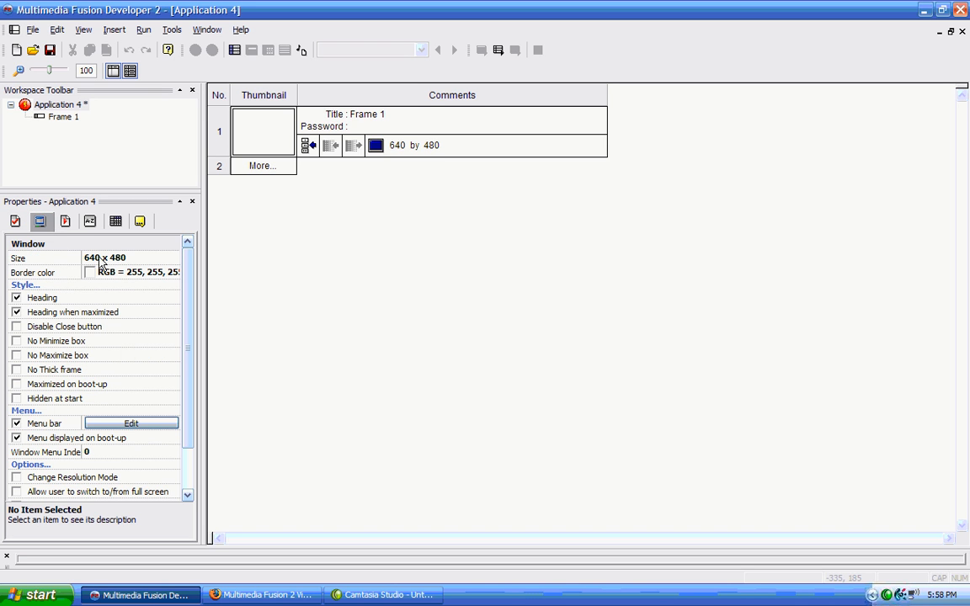
click(145, 259)
click(175, 259)
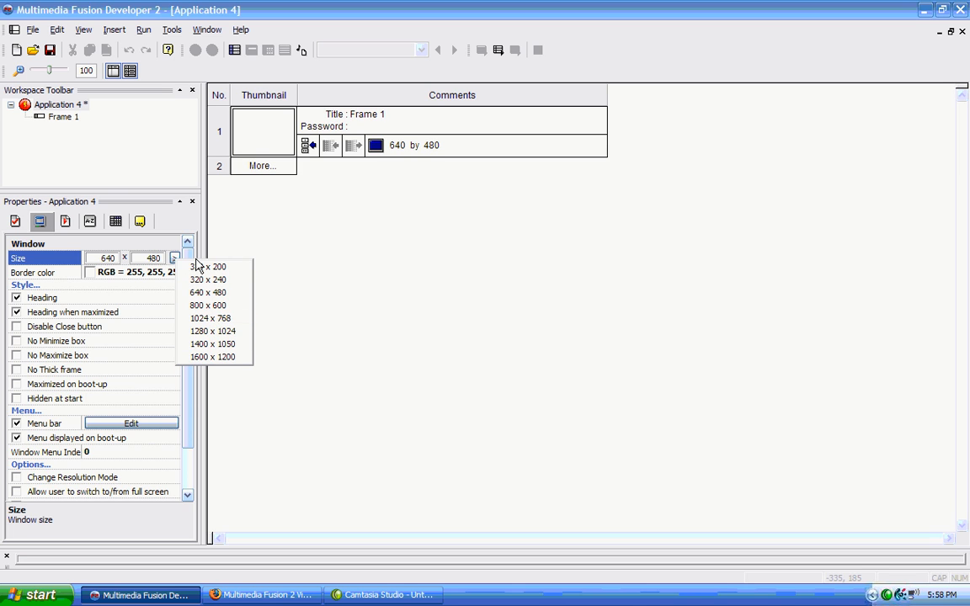
click(153, 230)
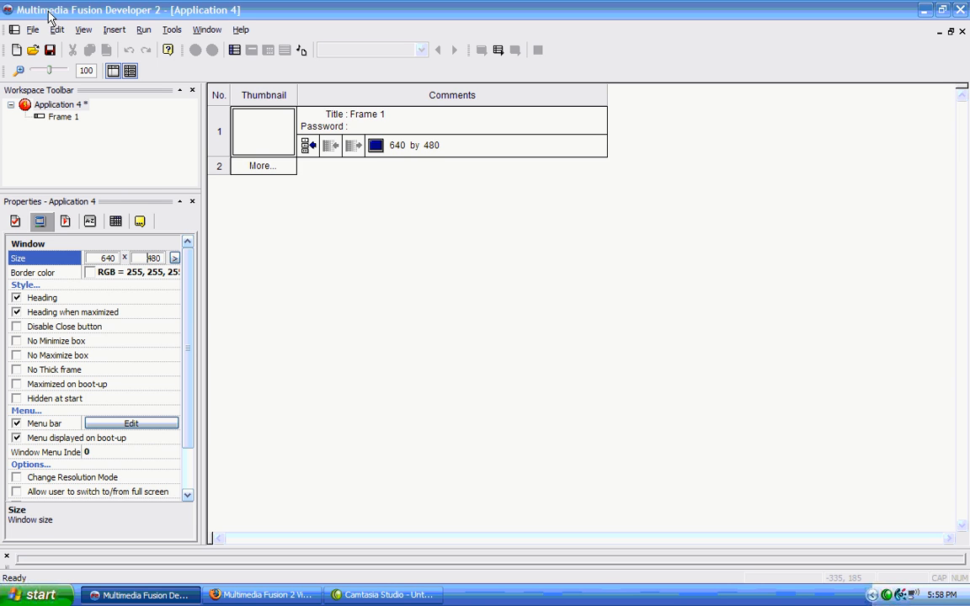
click(76, 286)
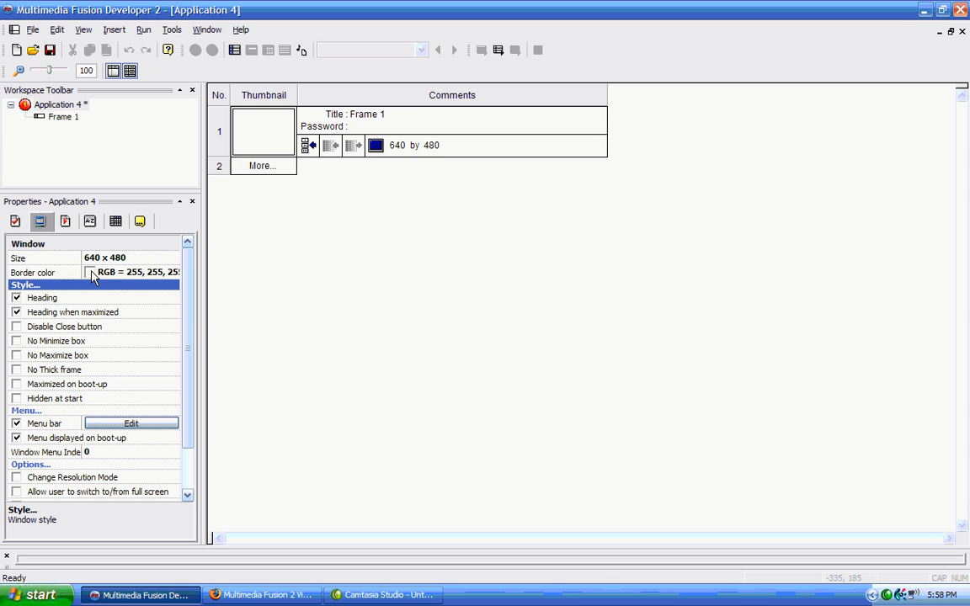
- Set the application window's border color to purple, RGB 128, 0, 128
click(91, 273)
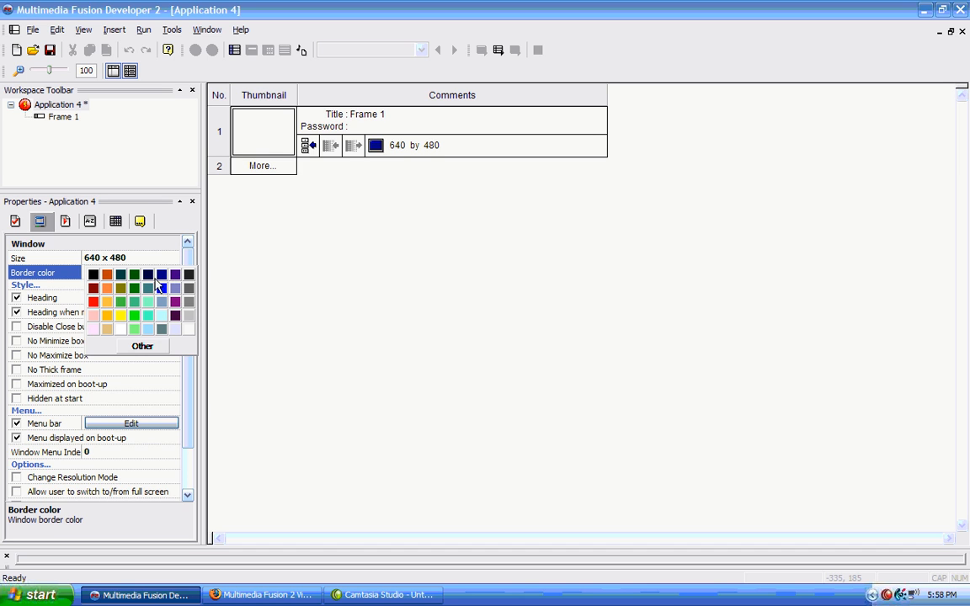
click(175, 302)
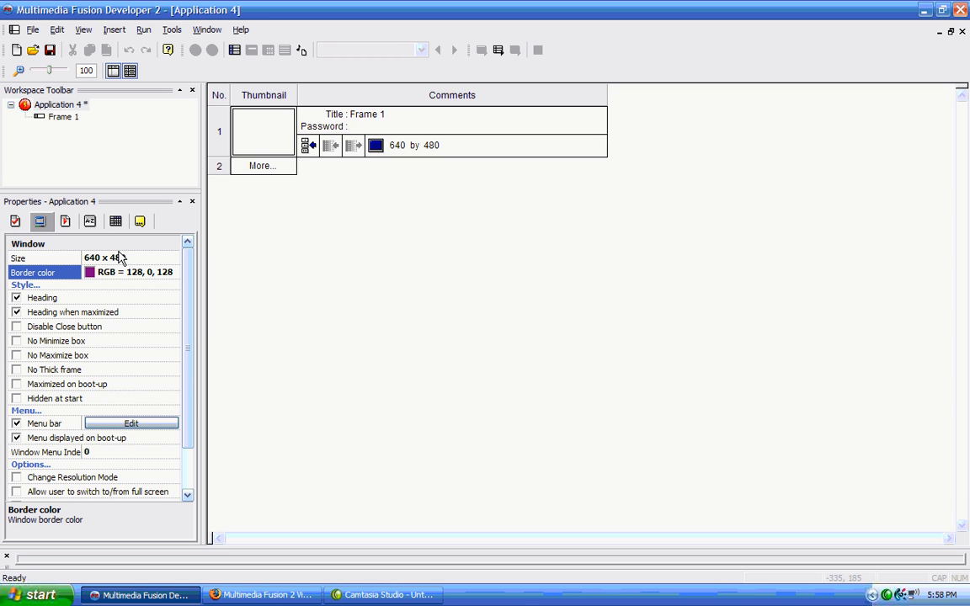
click(141, 31)
click(141, 33)
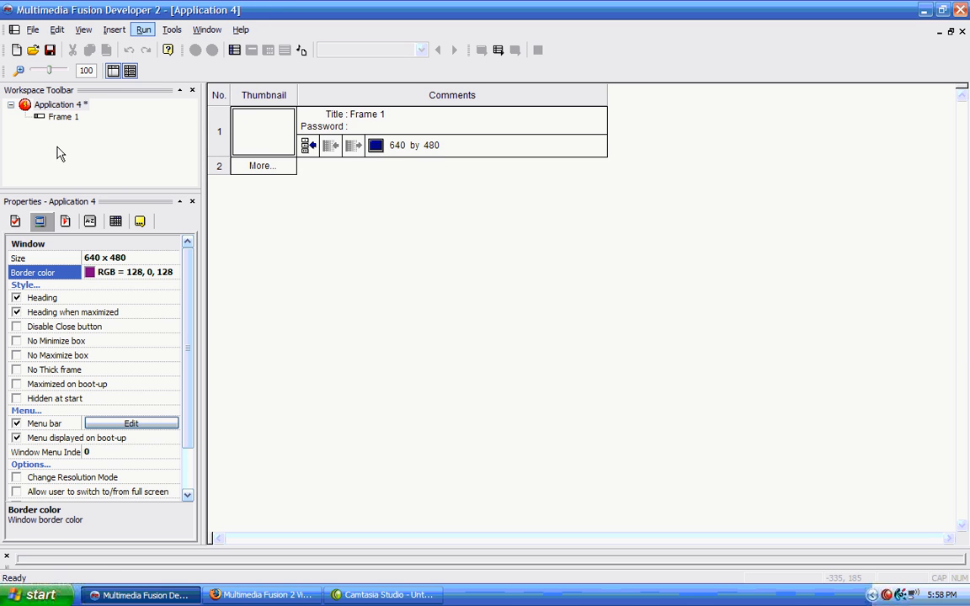
- Set the size of Frame 1 to the 320 x 200 preset
click(63, 117)
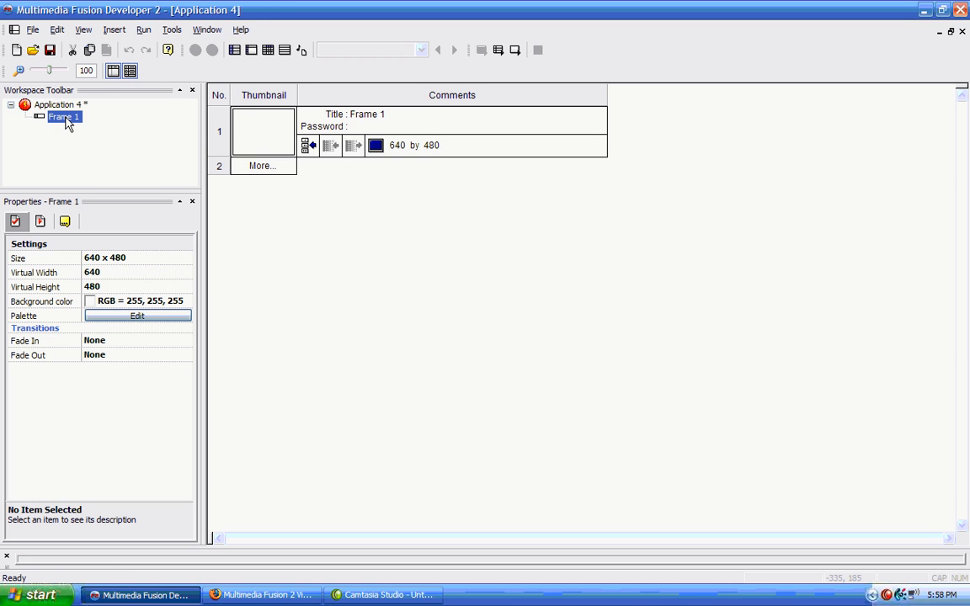
click(130, 261)
click(174, 259)
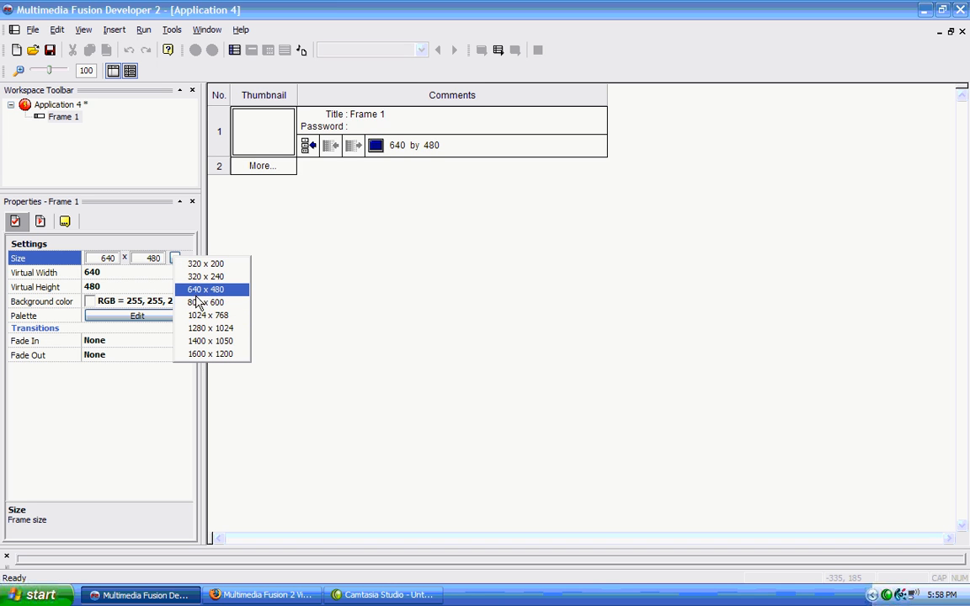
click(195, 264)
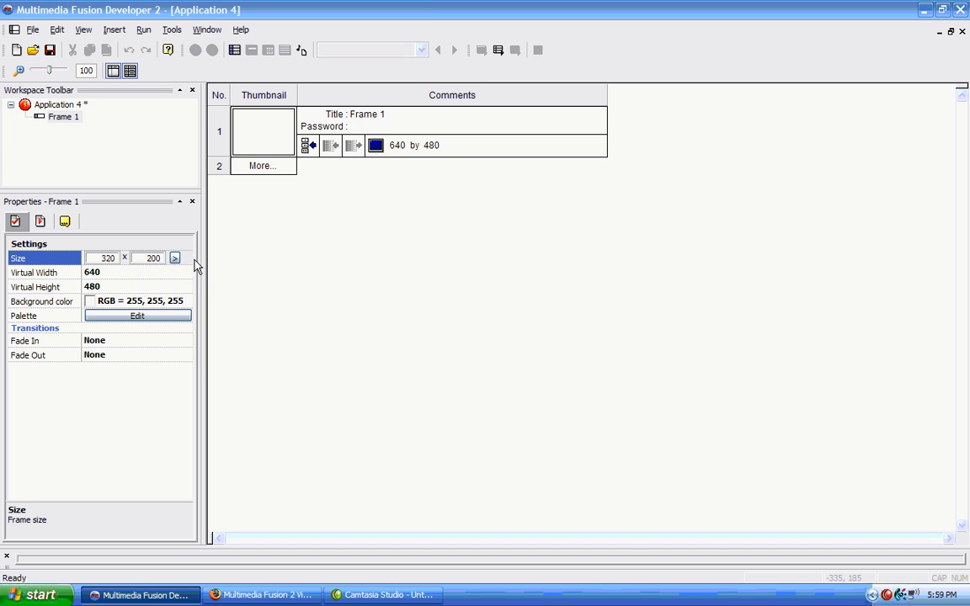
- Run Application 4 to check the border color around the smaller frame, and close the running application
click(55, 105)
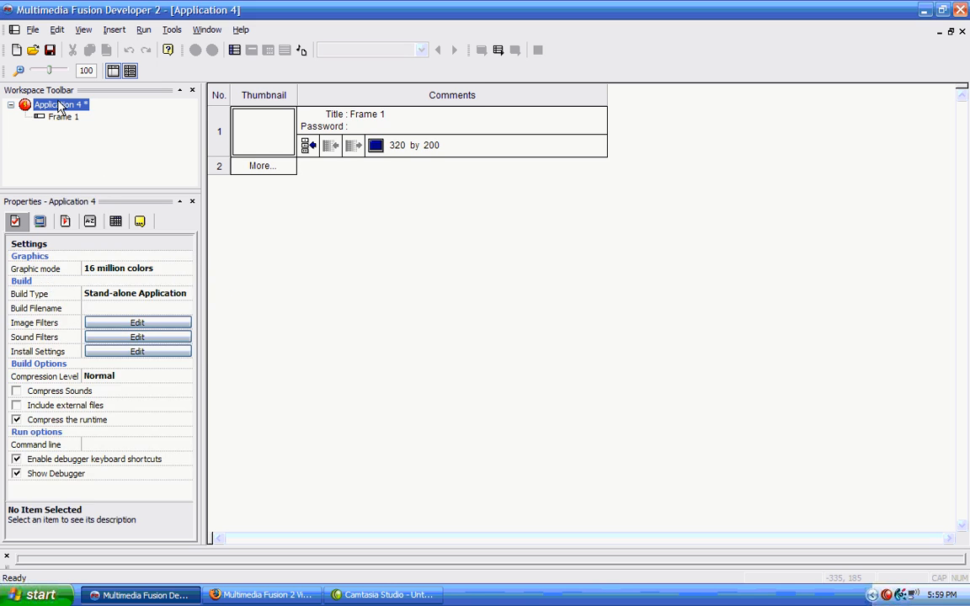
click(144, 31)
click(153, 64)
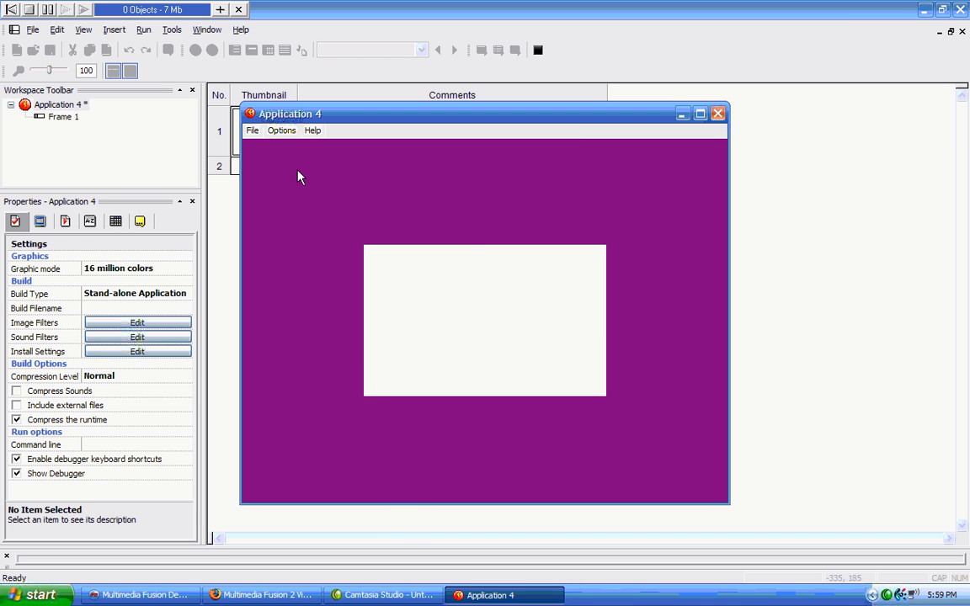
click(718, 113)
- Set the window border color of Application 4 back to white
click(47, 105)
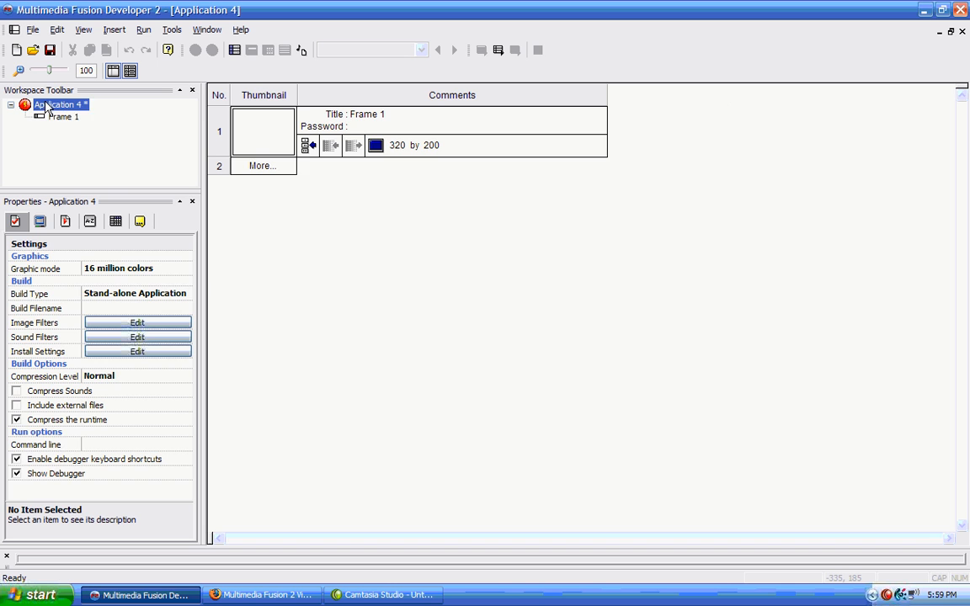
click(52, 104)
click(40, 220)
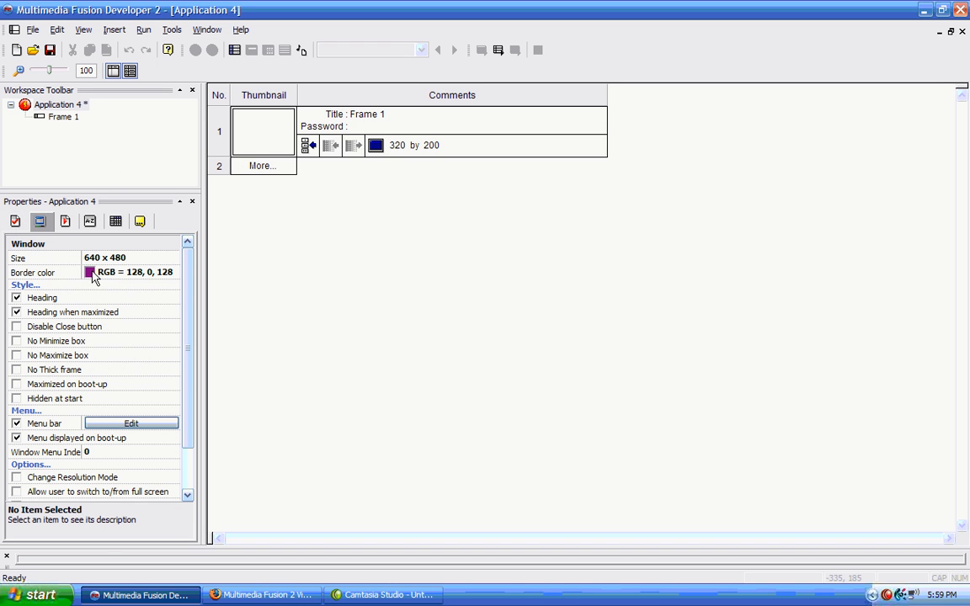
click(94, 279)
click(187, 334)
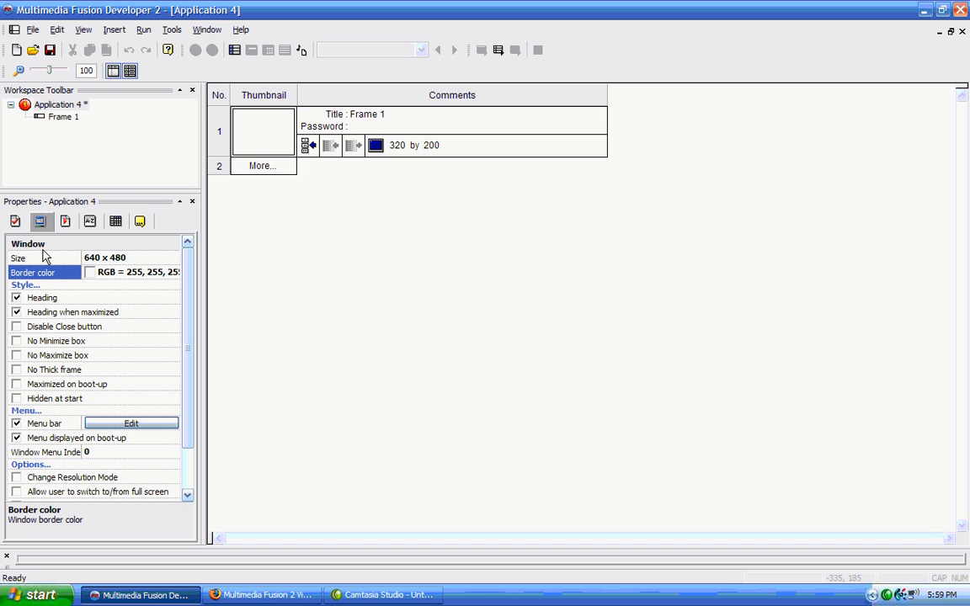
- Restore the size of Frame 1 to the 640 x 480 preset
click(63, 116)
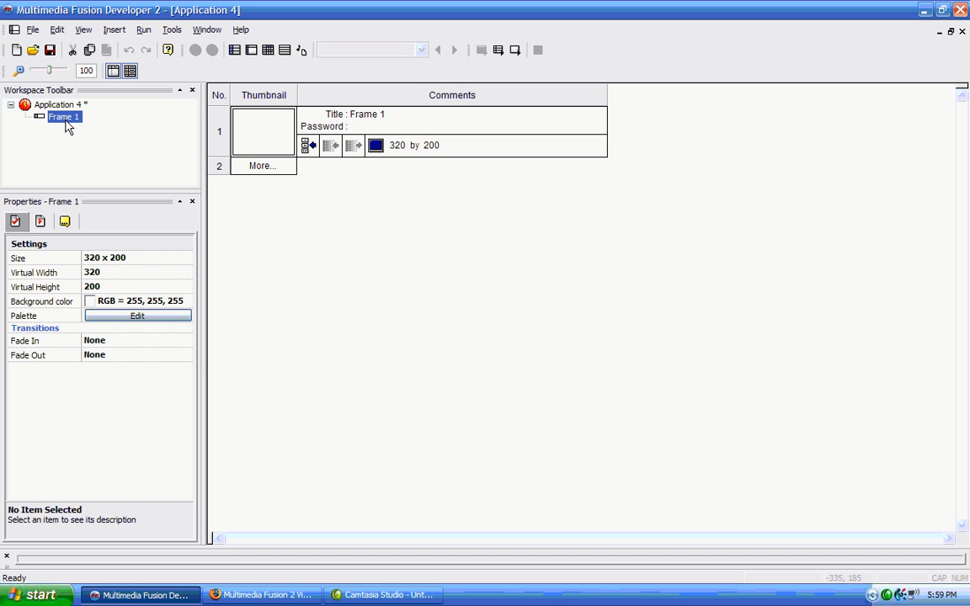
click(147, 259)
click(175, 259)
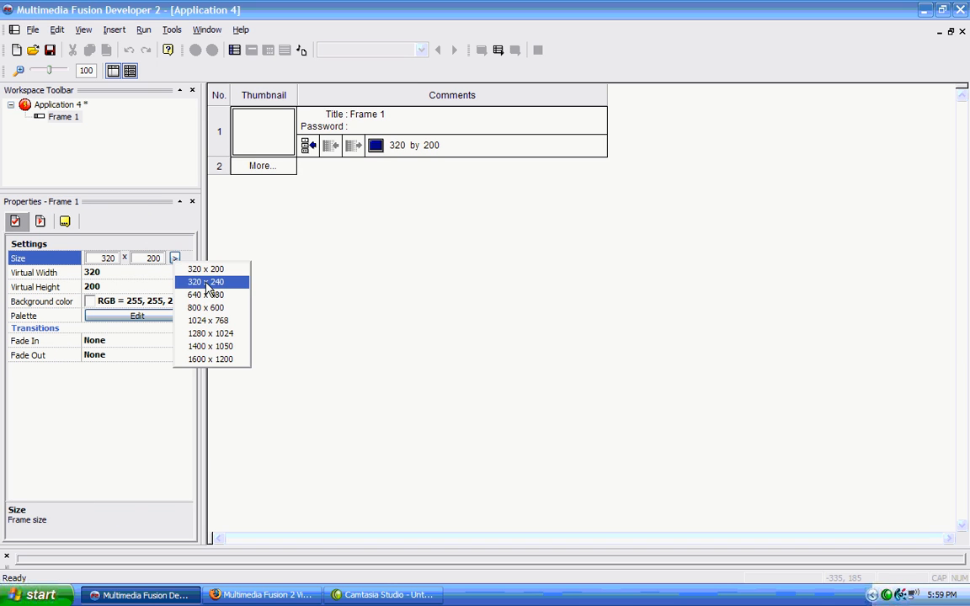
click(210, 294)
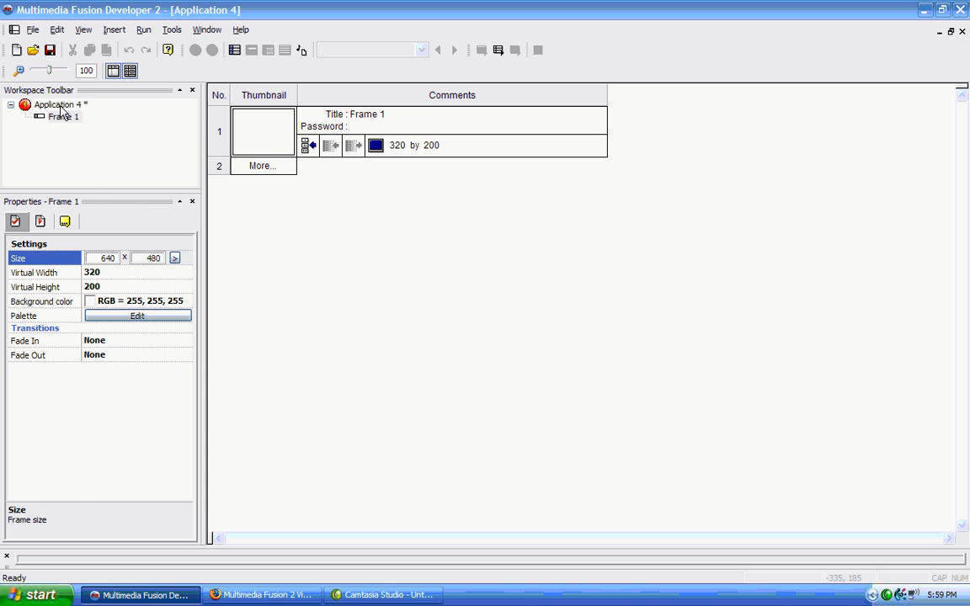
- Turn off the Heading window style of Application 4 and run the application
click(58, 104)
click(39, 221)
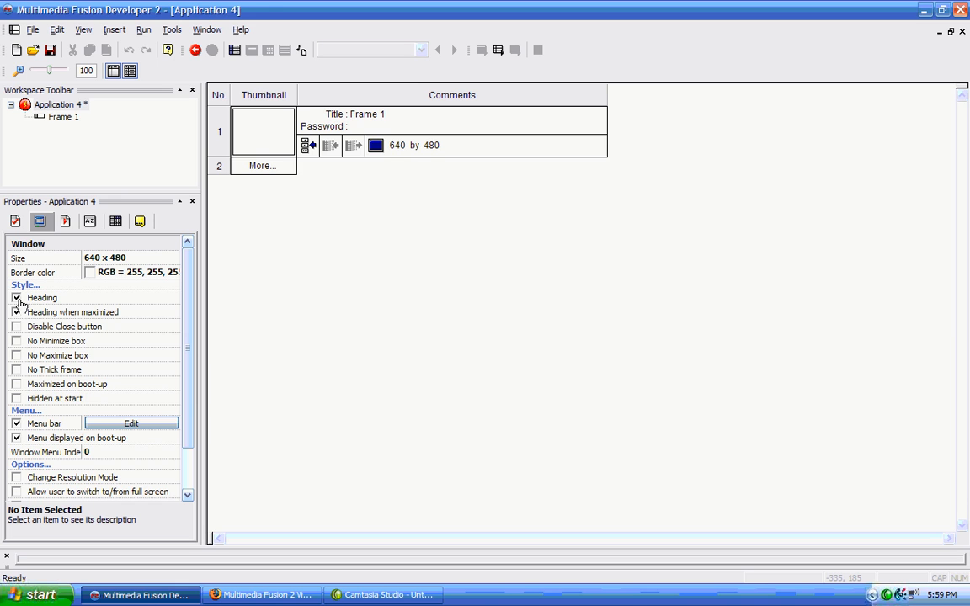
click(143, 32)
click(145, 64)
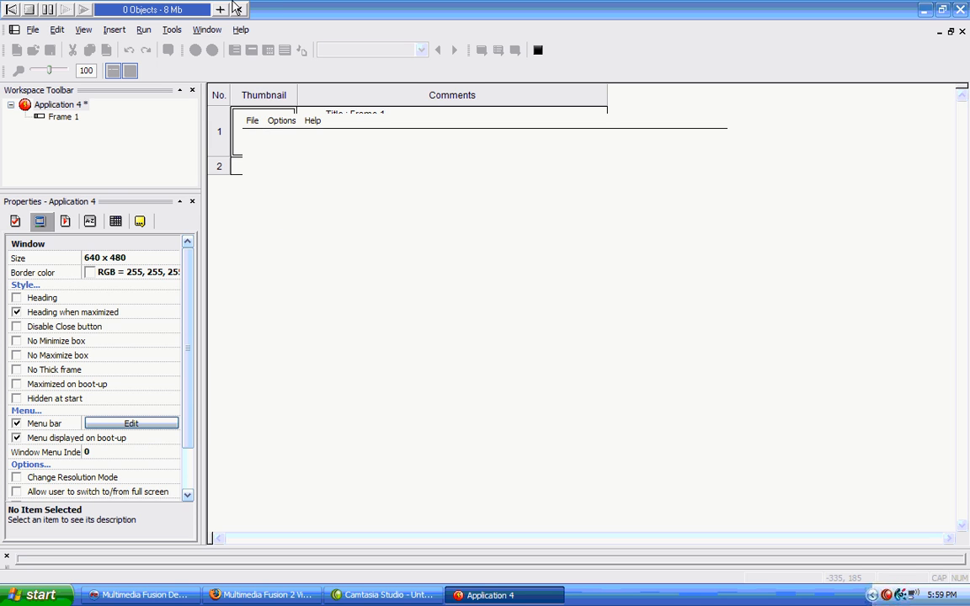
- Inspect the File menu of the running application without its heading, and quit the application
click(252, 120)
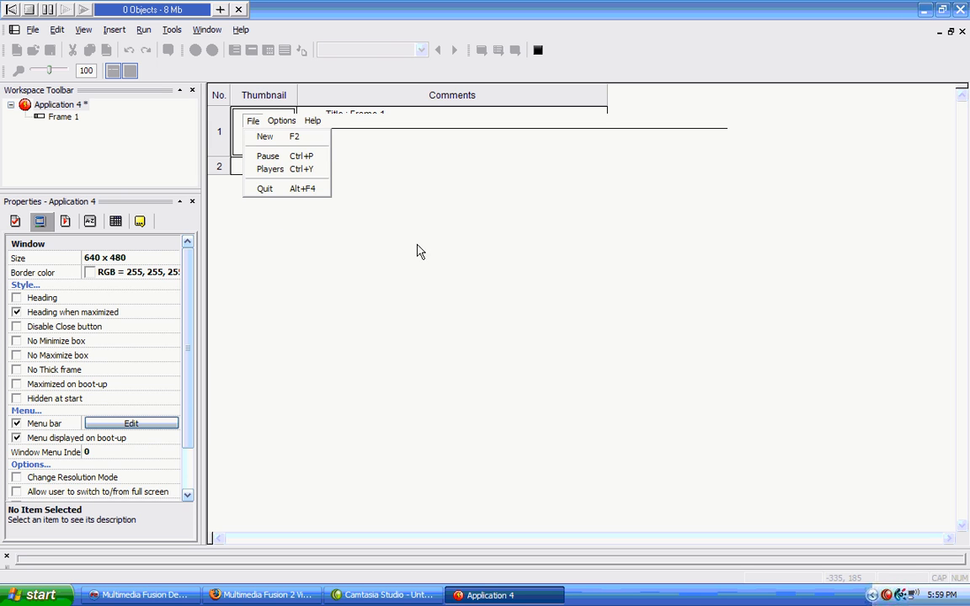
click(377, 222)
click(251, 120)
click(259, 189)
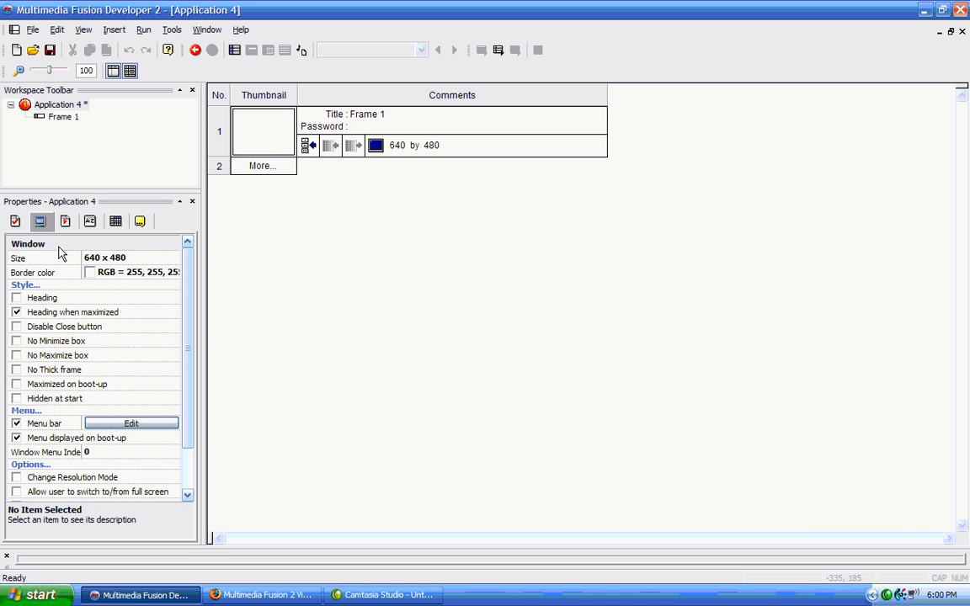
- Turn Heading back on, turn off Heading when maximized, and run Application 4
click(16, 312)
click(16, 298)
click(16, 312)
click(16, 312)
click(143, 30)
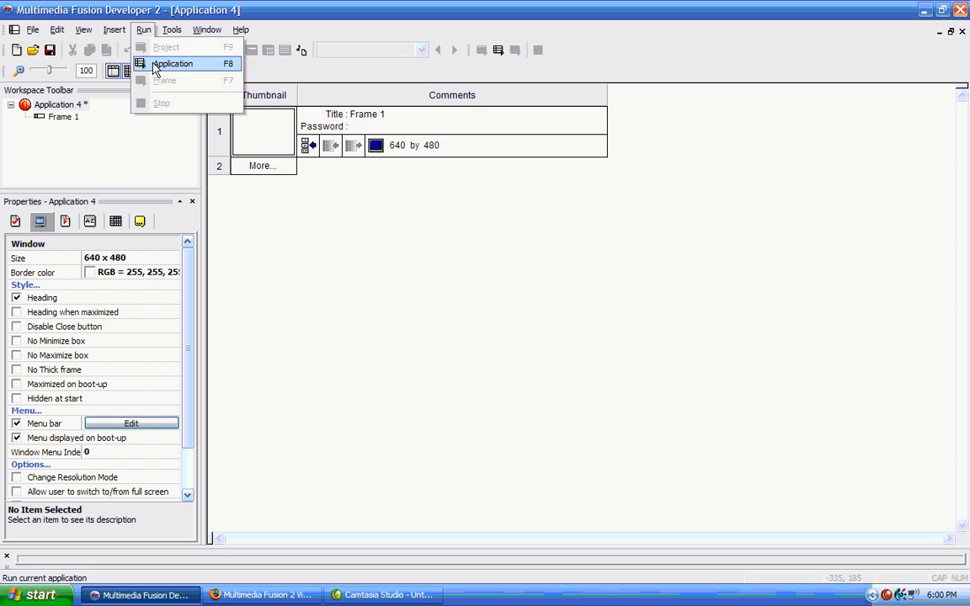
click(158, 64)
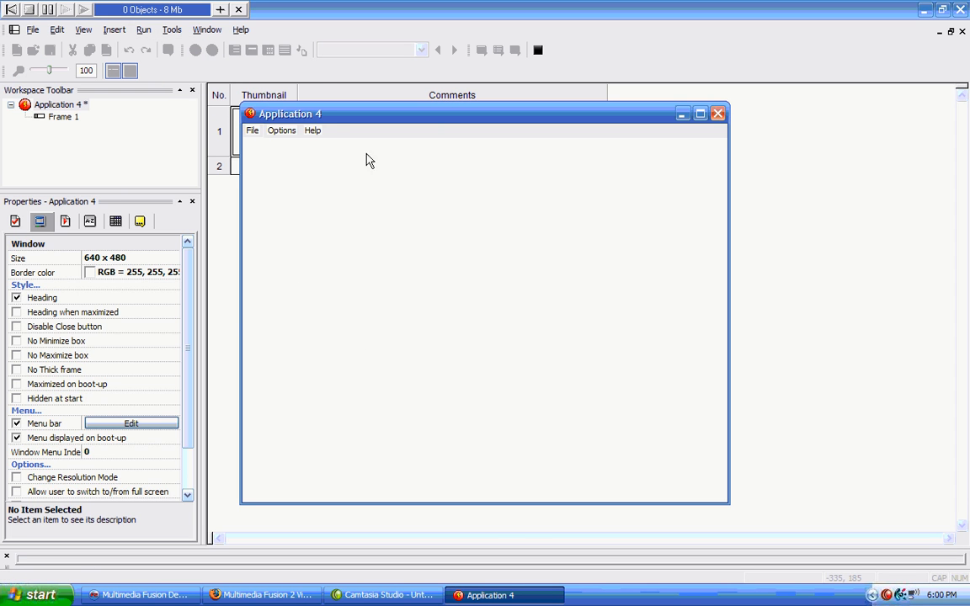
- Check the maximized application with its debugger closed, quit it, and turn Heading when maximized back on
click(700, 115)
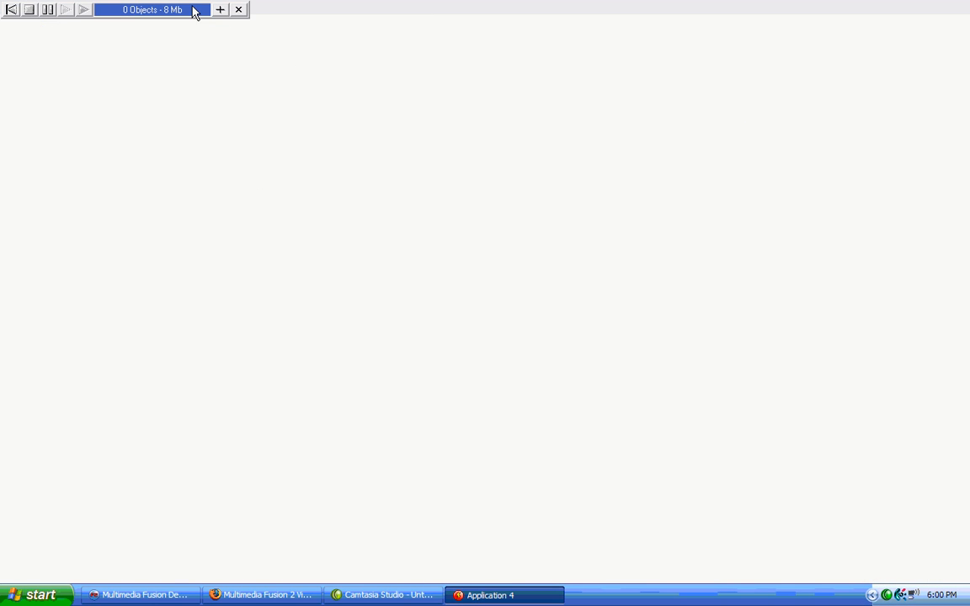
click(239, 10)
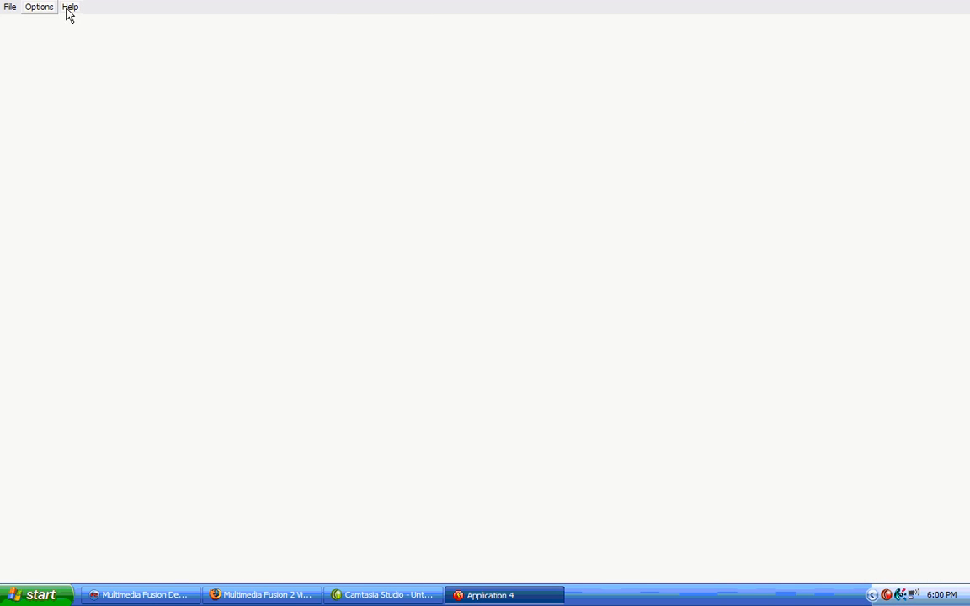
click(11, 7)
click(54, 75)
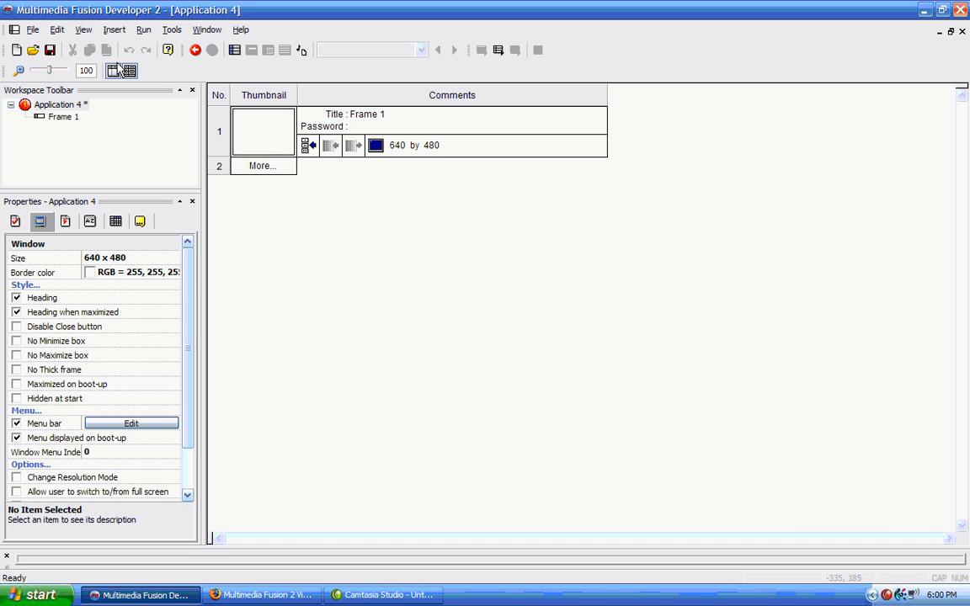
- Test the Disable Close button style by running Application 4, and quit the application through its own menu
click(148, 30)
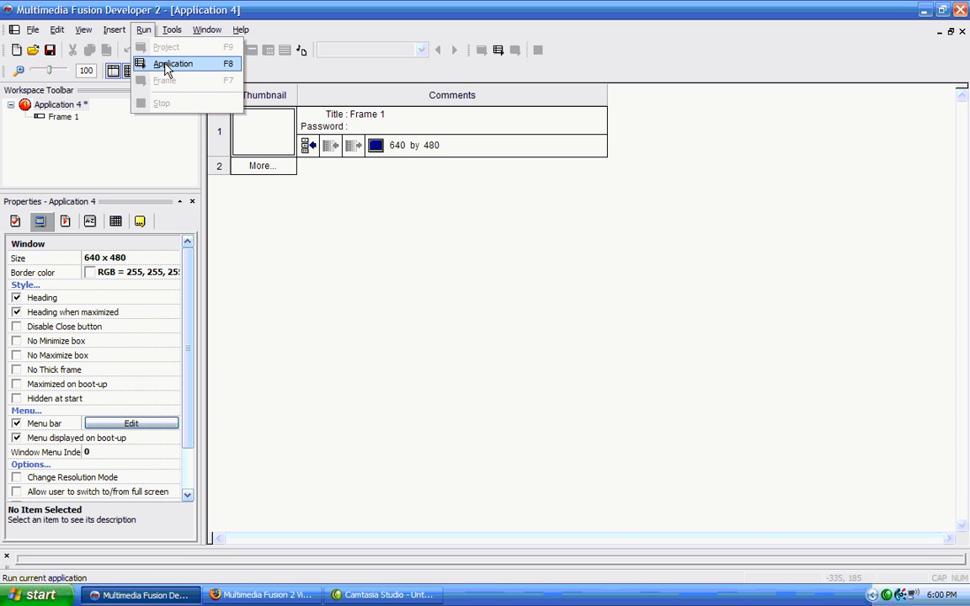
click(171, 29)
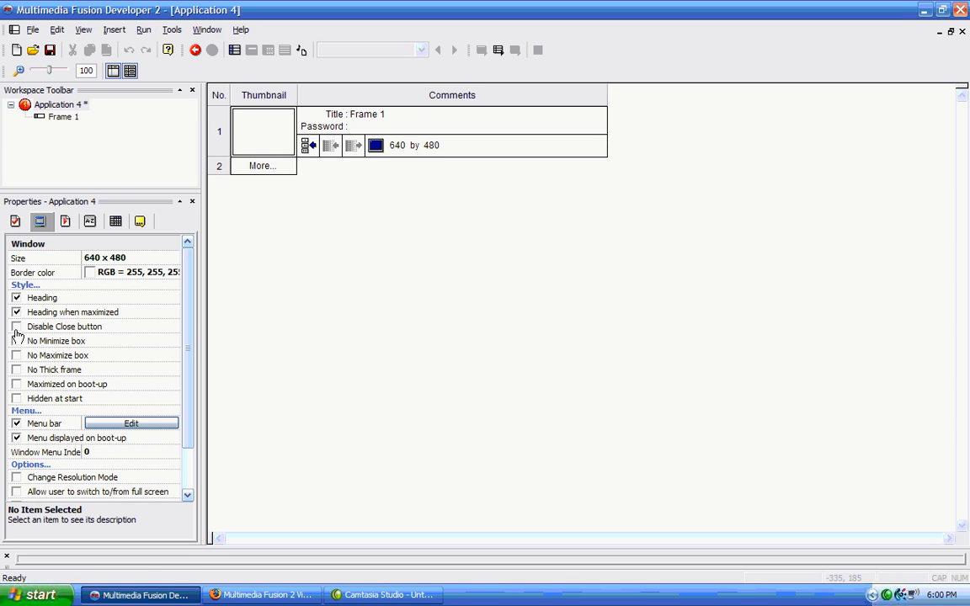
click(16, 327)
click(144, 29)
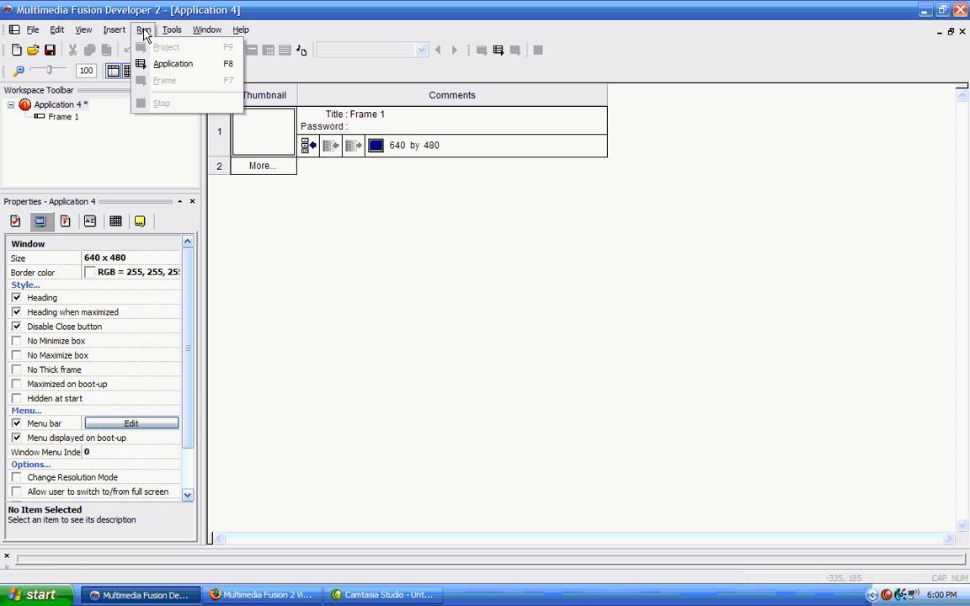
click(162, 67)
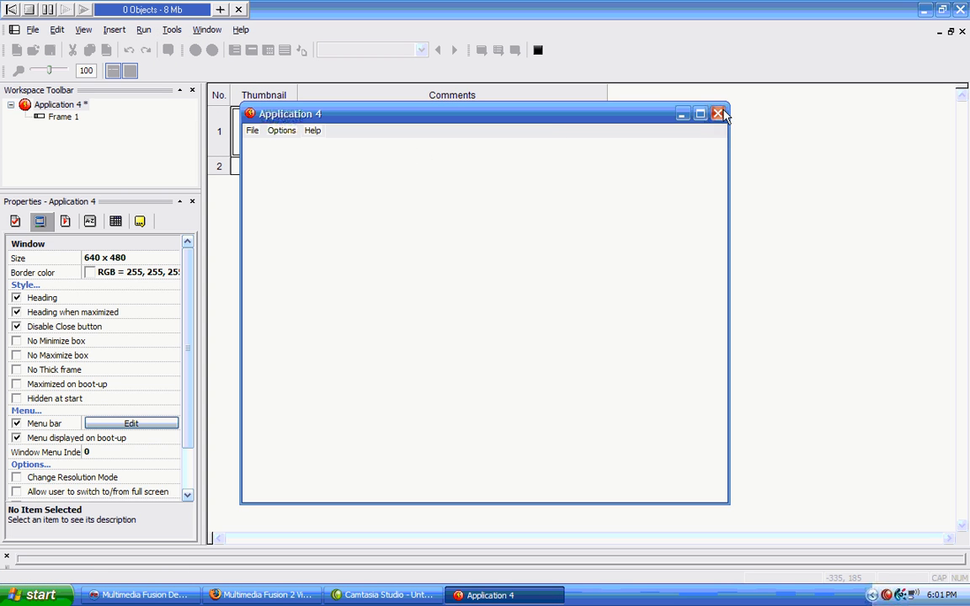
click(253, 132)
click(273, 202)
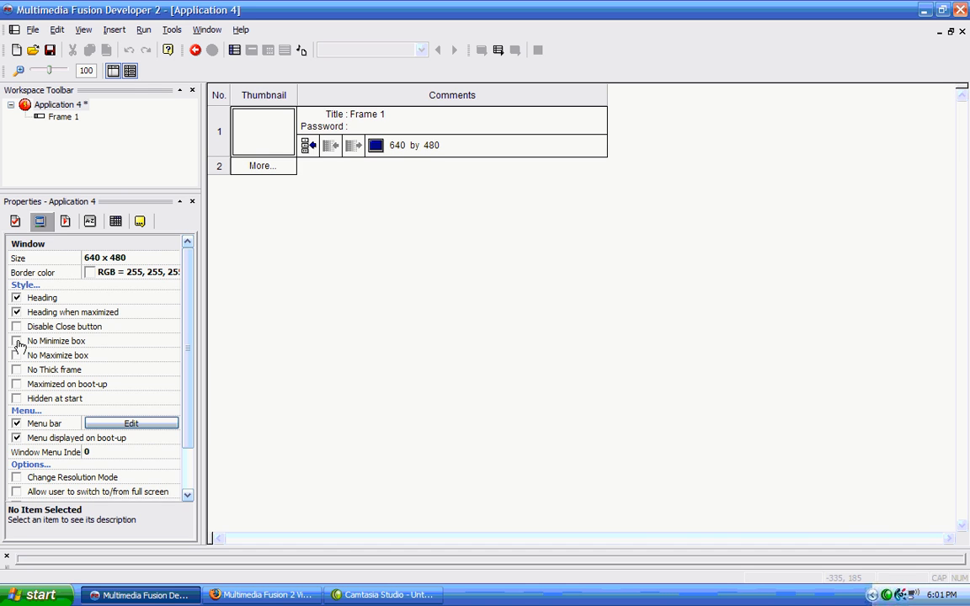
- Test the No Minimize box style by running and closing Application 4, and turn the option back off
click(18, 343)
click(143, 30)
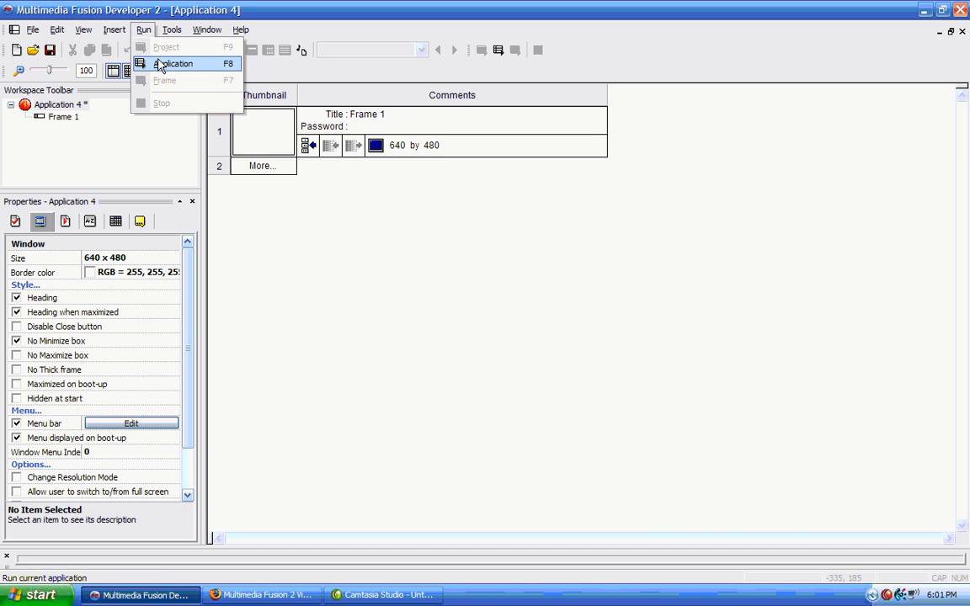
click(172, 64)
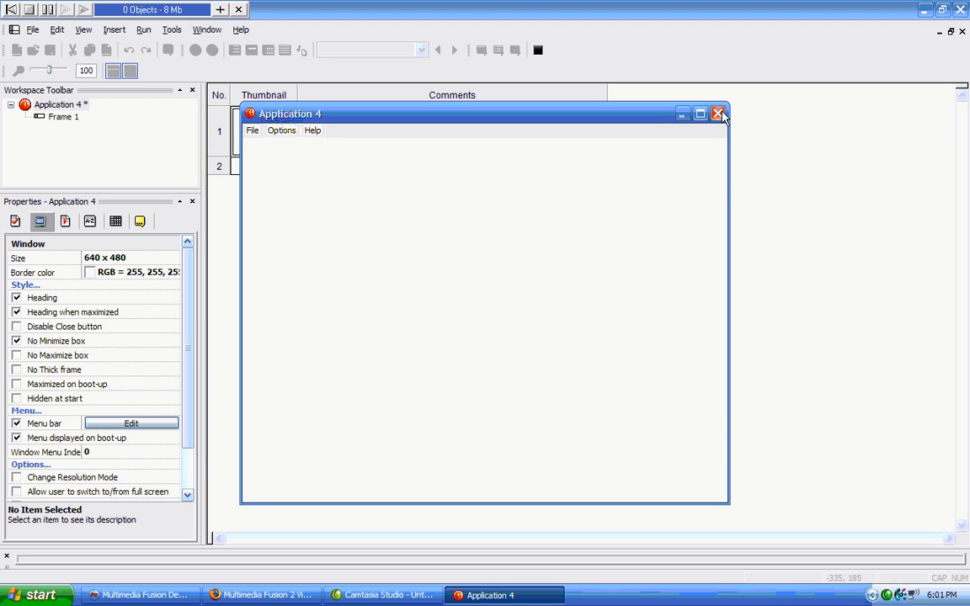
click(720, 115)
click(16, 341)
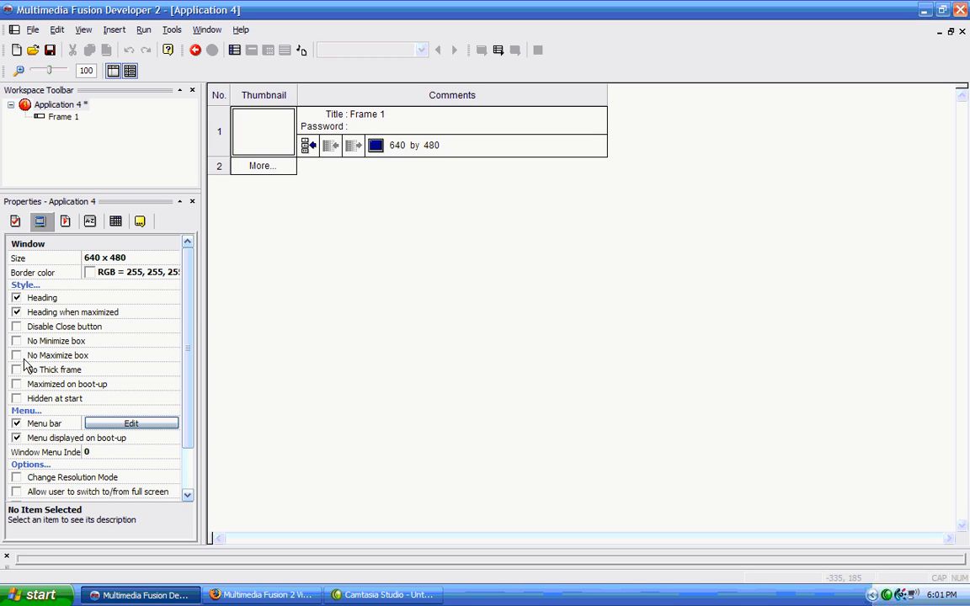
- Test the No Maximize box style by running Application 4, and close the running application
click(143, 30)
click(166, 65)
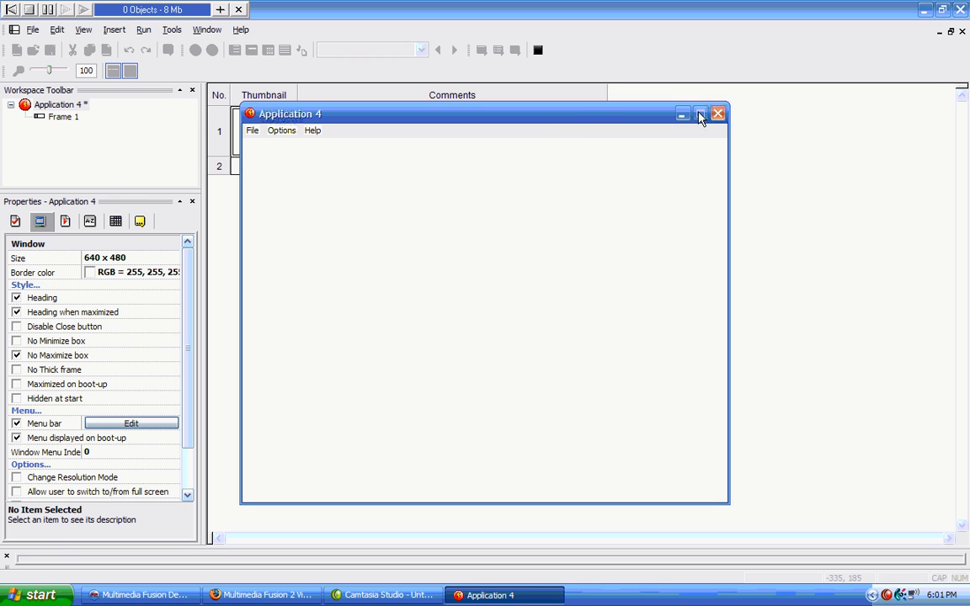
key(alt+F4)
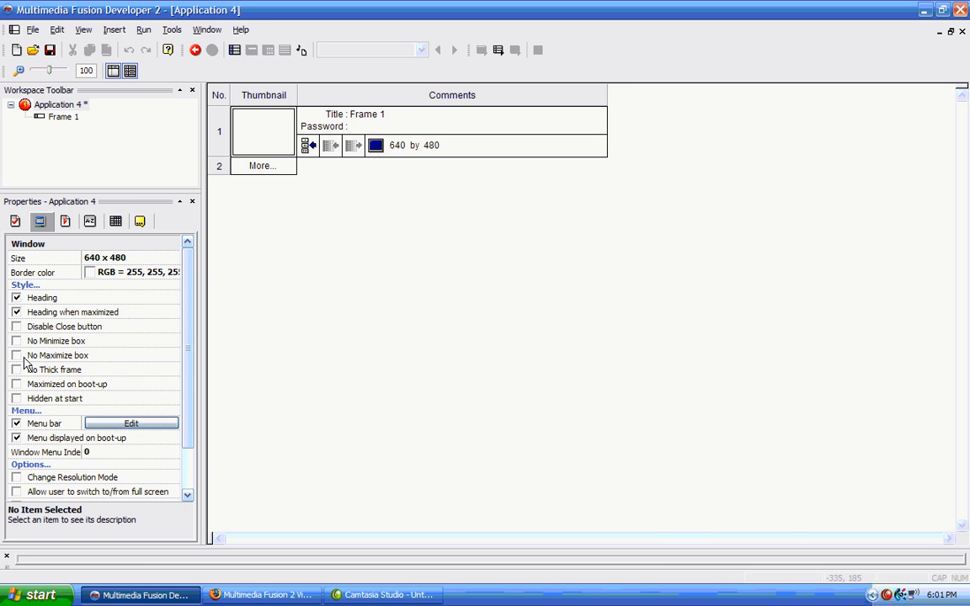
- Test the No Thick frame style by running and closing Application 4, and turn the option back off
click(16, 370)
click(151, 31)
click(173, 64)
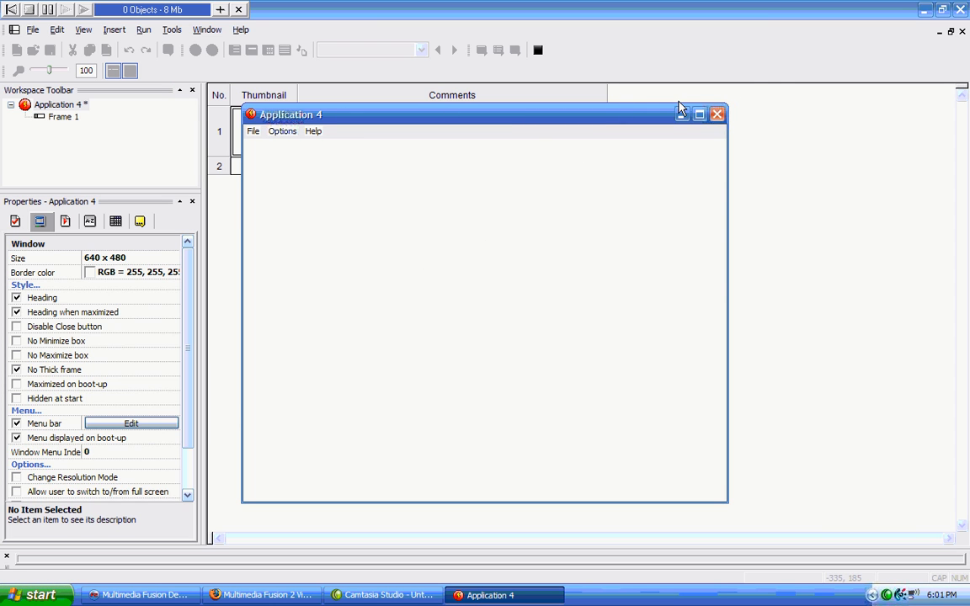
click(717, 115)
click(16, 370)
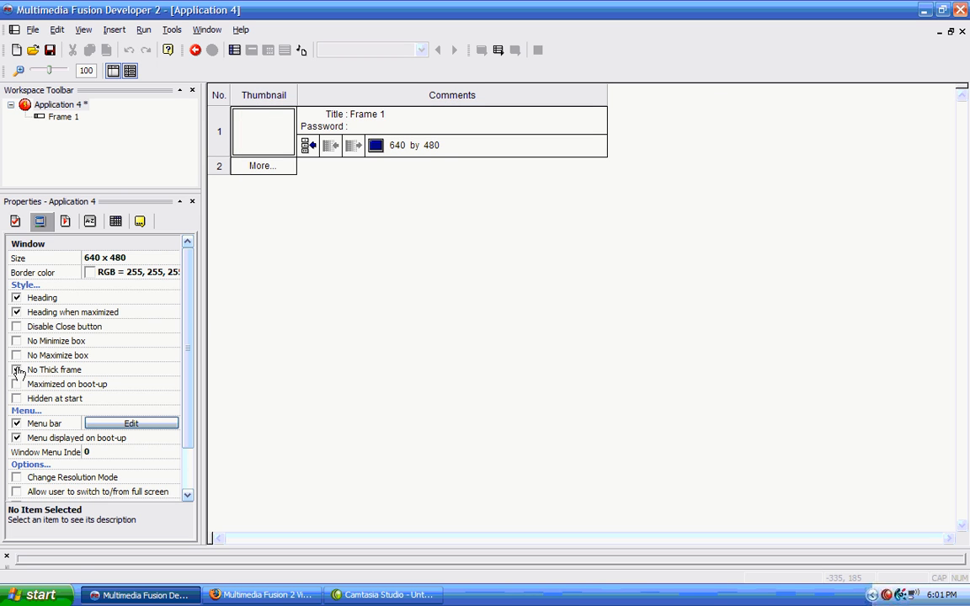
- Run Application 4 with its thick frame to compare the window border, and close it
click(143, 29)
click(171, 66)
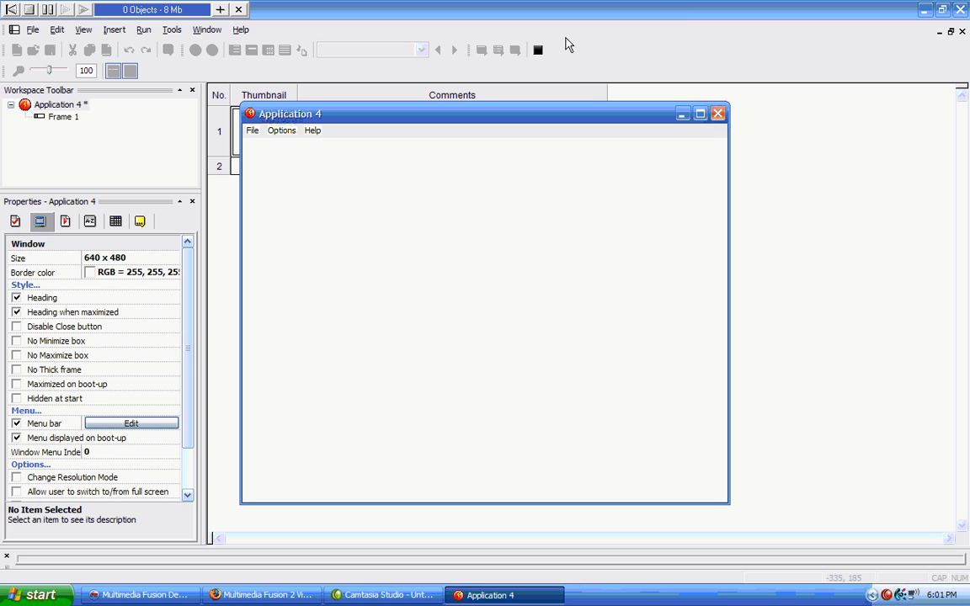
click(718, 114)
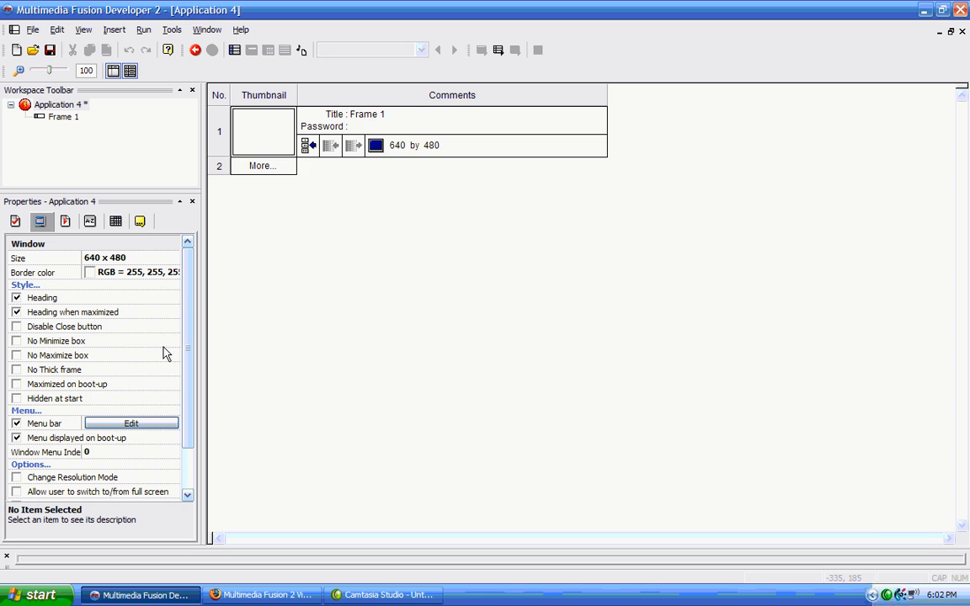
- Run Application 4 to examine its menu bar and Options menu, and close the running application
click(17, 384)
click(16, 423)
click(143, 30)
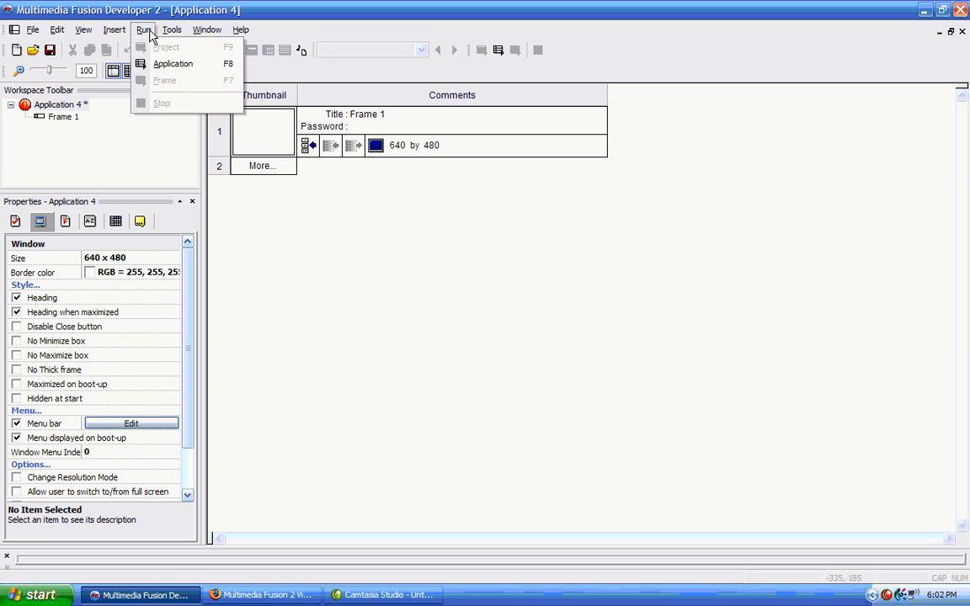
click(168, 64)
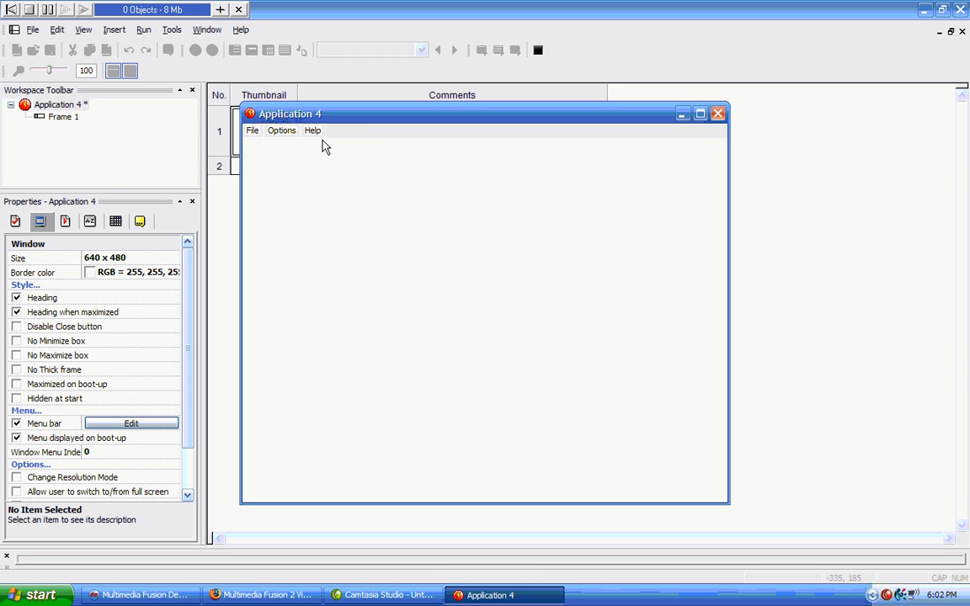
click(282, 132)
click(401, 136)
click(719, 115)
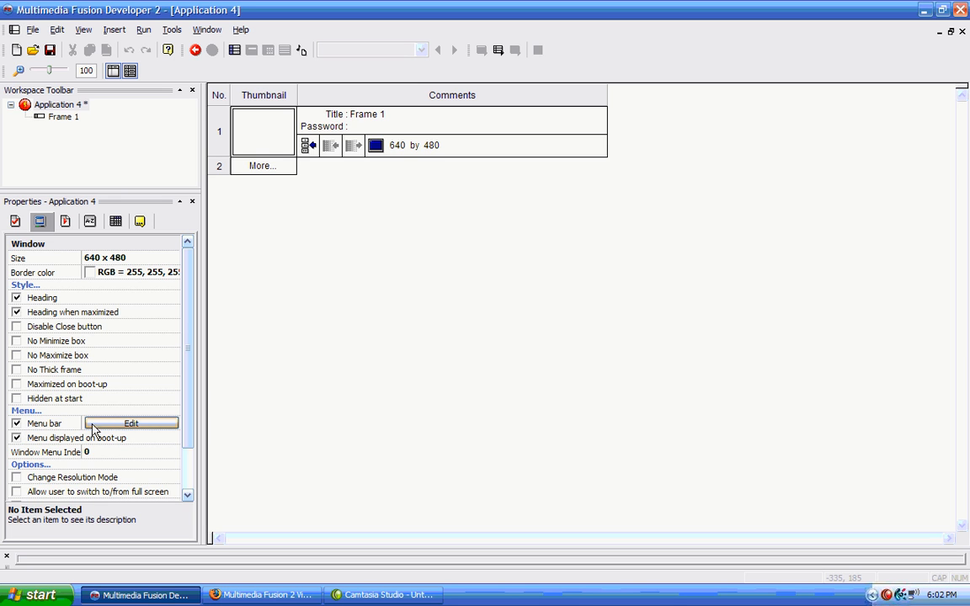
- Review the menu entries of Application 4 in the application menu editor, and leave it without saving changes
click(132, 426)
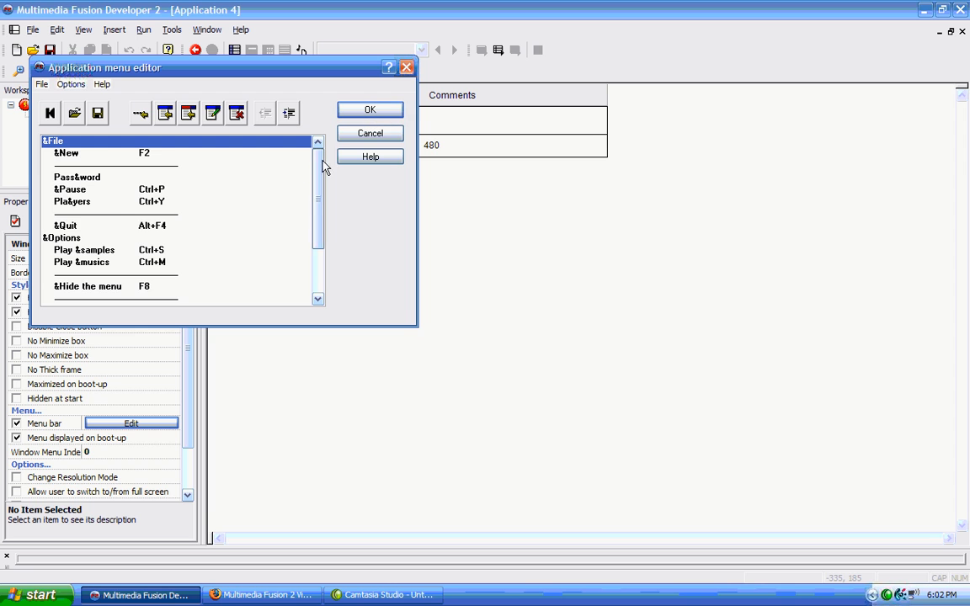
drag(322, 163, 318, 243)
scroll(297, 252, up, 2)
click(357, 137)
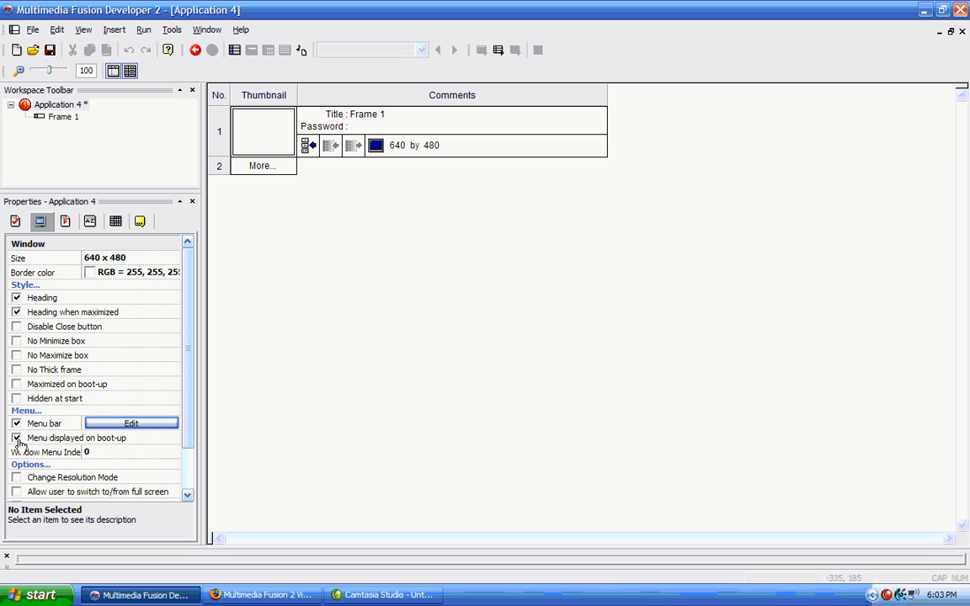
- Turn off Menu displayed on boot-up, run Application 4 to check its window, and close it
click(143, 30)
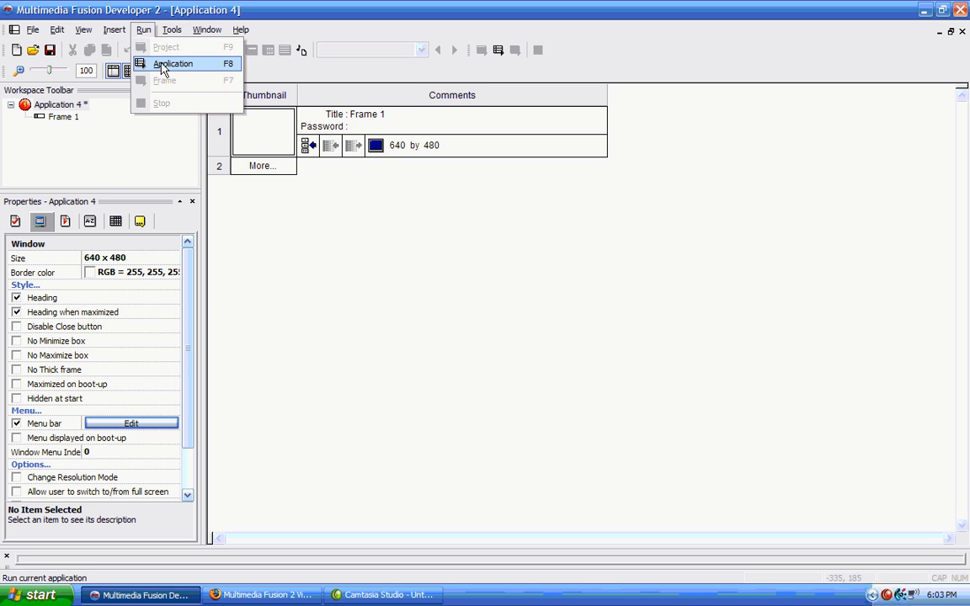
click(164, 65)
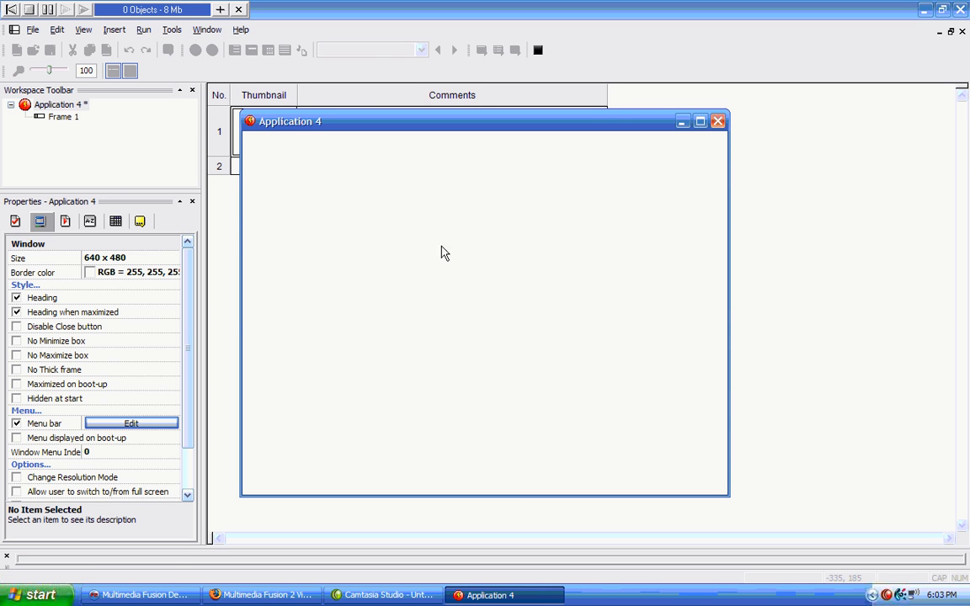
click(719, 124)
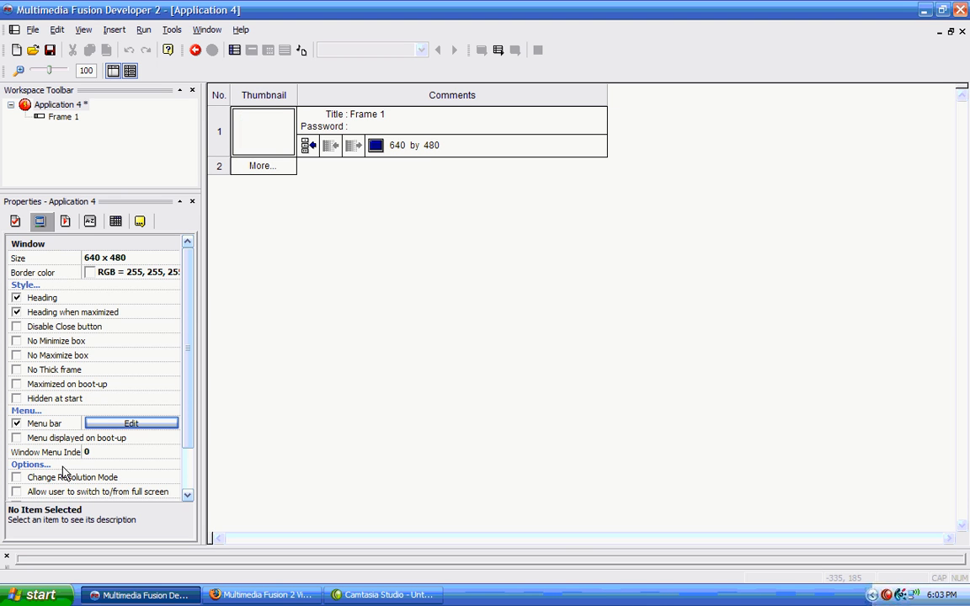
- Widen the property name column, turn on Change Resolution Mode for Application 4, and run the application
drag(81, 452, 89, 457)
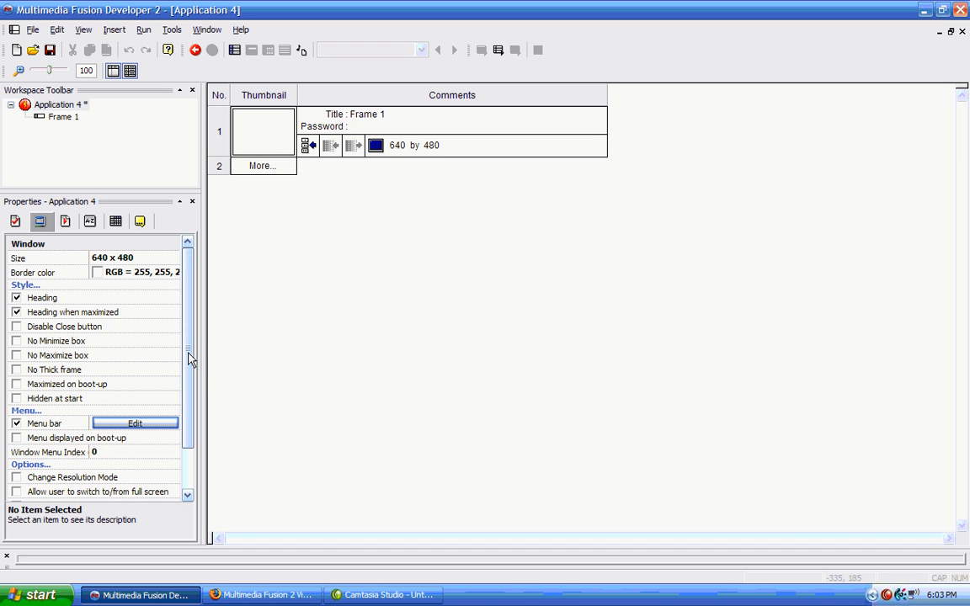
drag(191, 357, 200, 416)
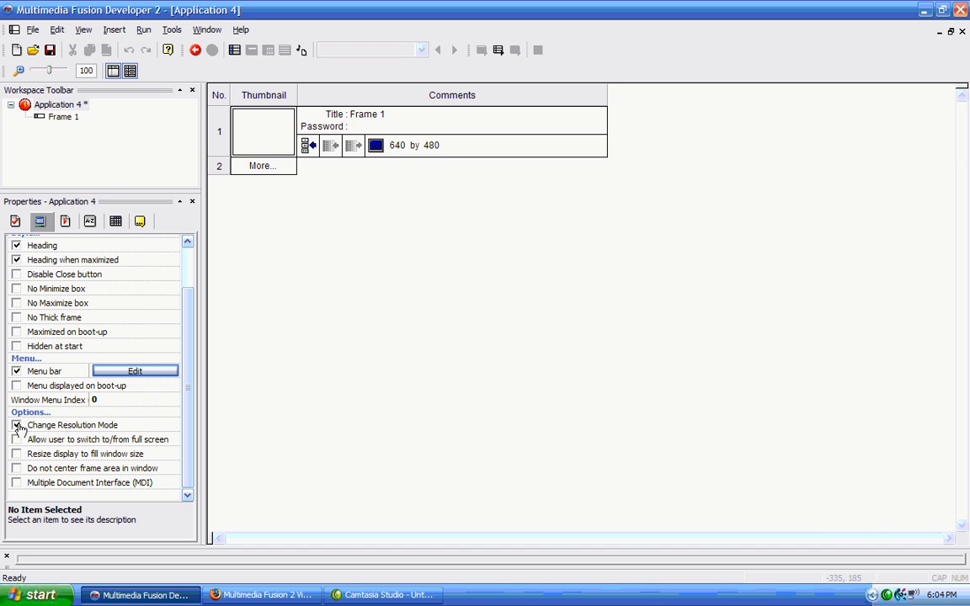
click(143, 29)
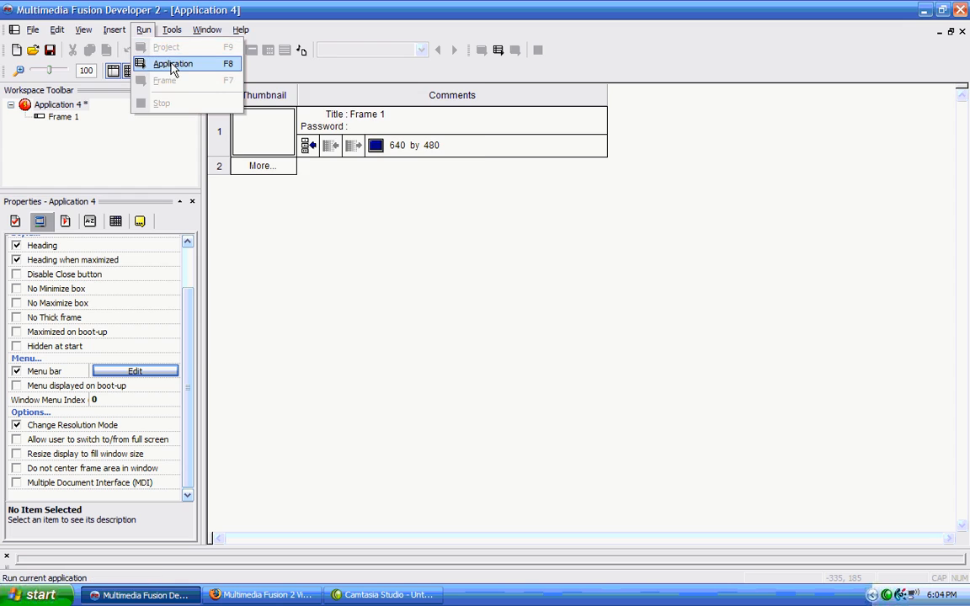
click(158, 63)
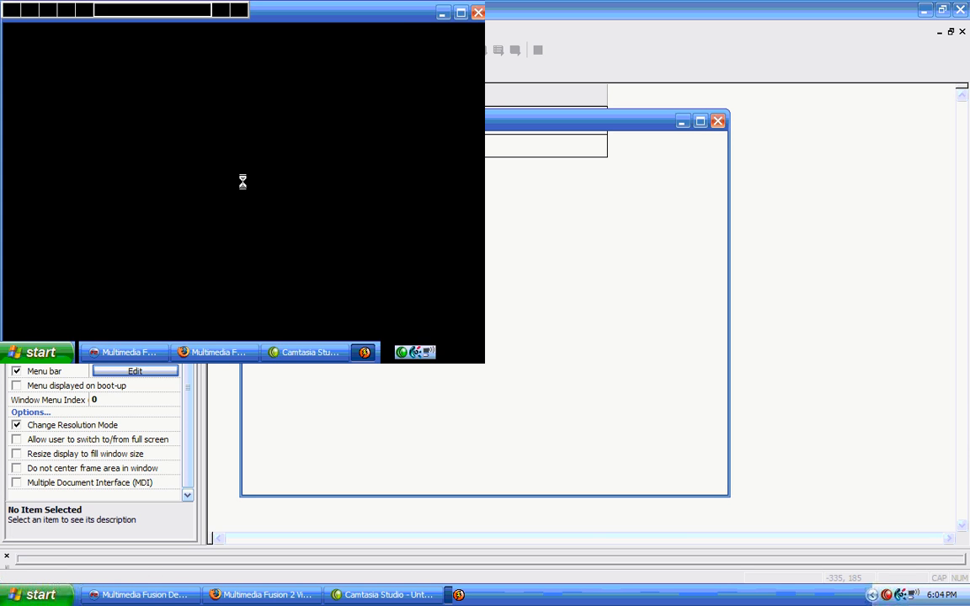
- Close the running full-screen Application 4 and turn off Change Resolution Mode
click(238, 9)
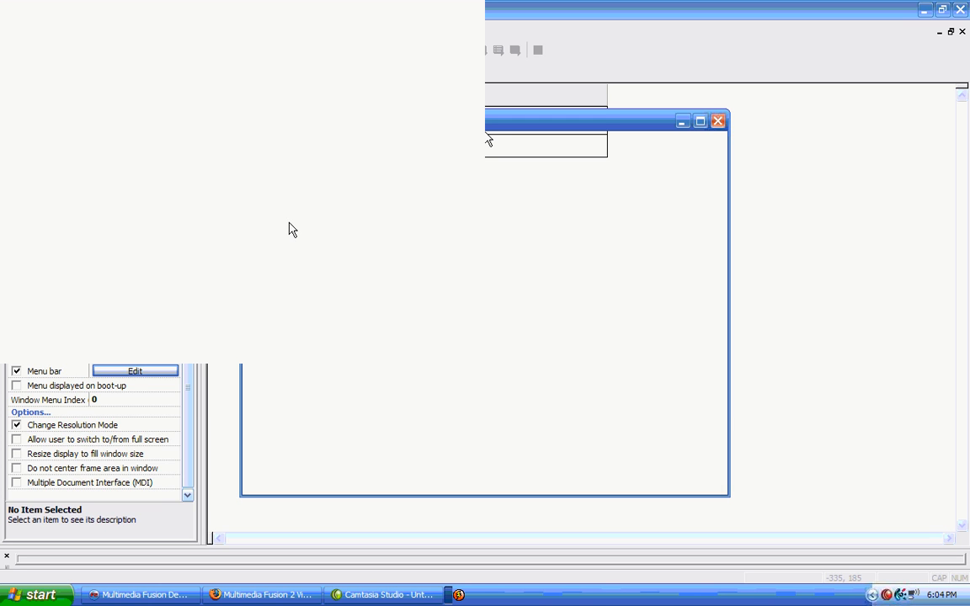
key(alt+F4)
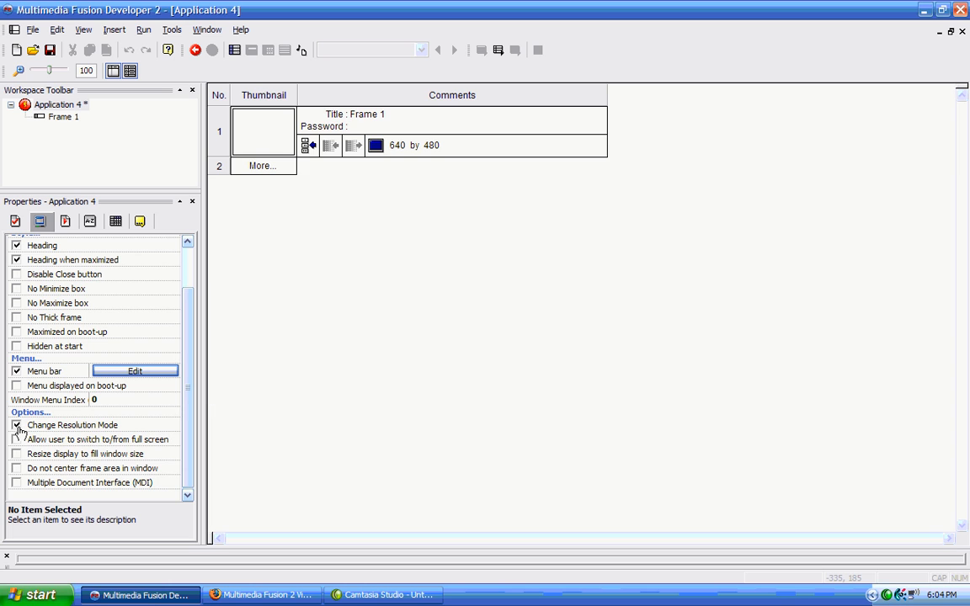
click(17, 426)
- Turn on Allow user to switch to/from full screen, run Application 4 to test maximizing and restoring its window, and close it
click(17, 440)
click(143, 37)
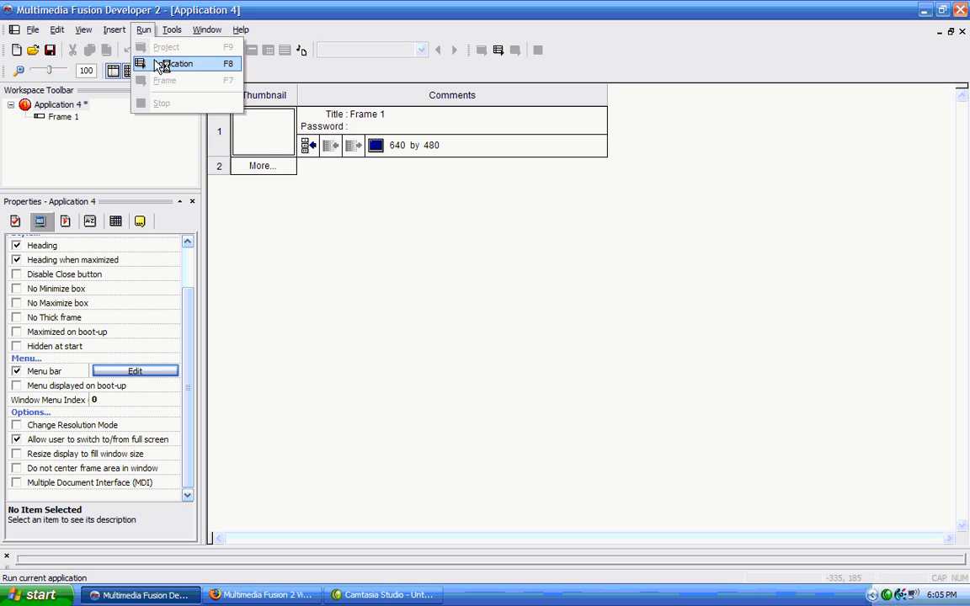
click(145, 63)
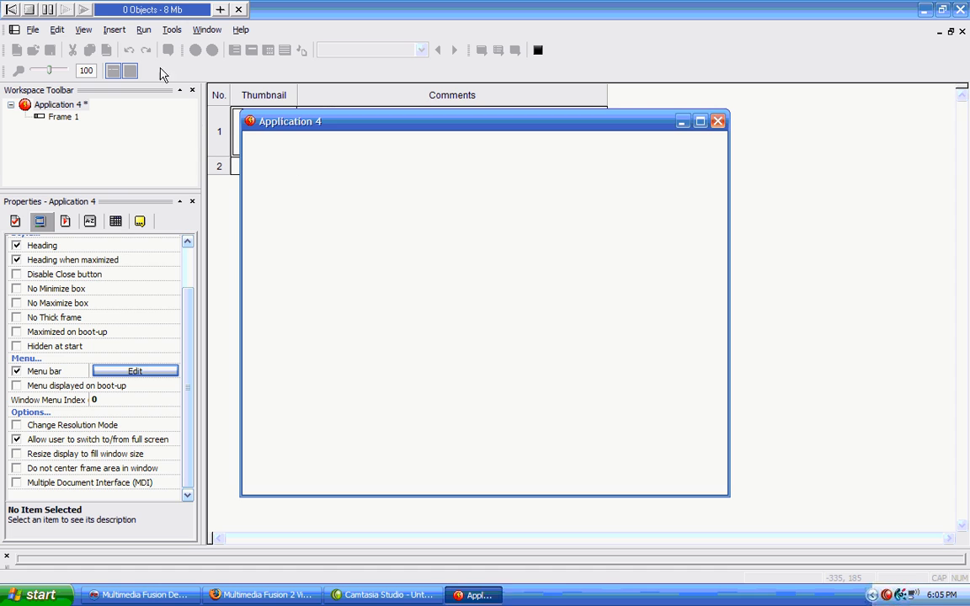
click(700, 122)
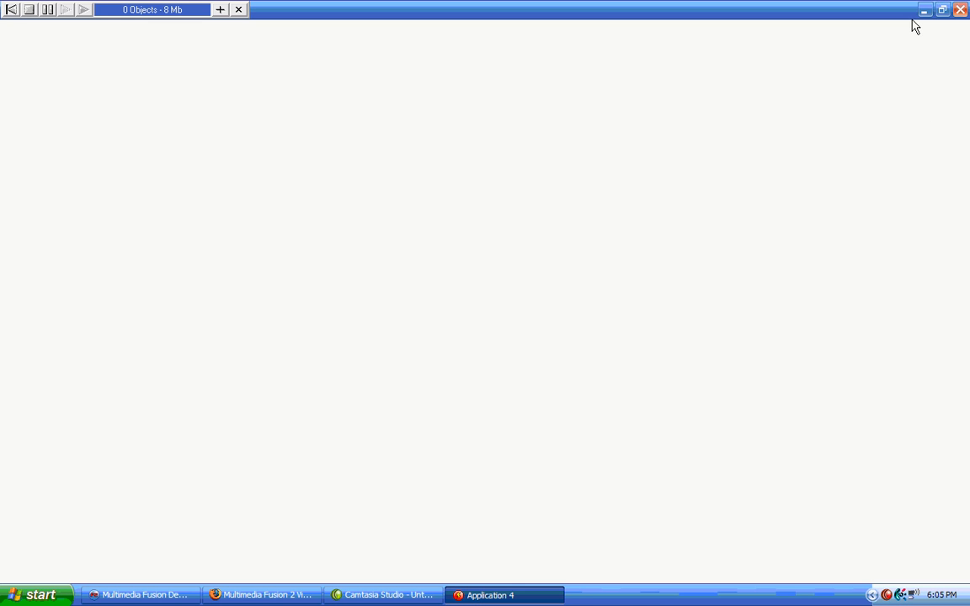
click(943, 9)
click(720, 121)
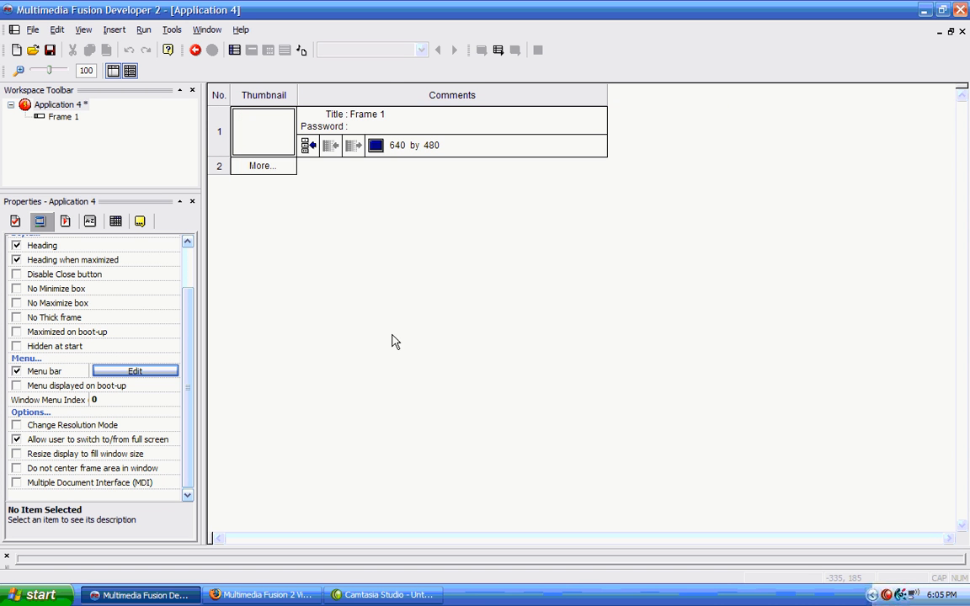
- Turn off Allow user to switch to/from full screen, and switch Resize display to fill window size on and back off
click(16, 439)
click(16, 455)
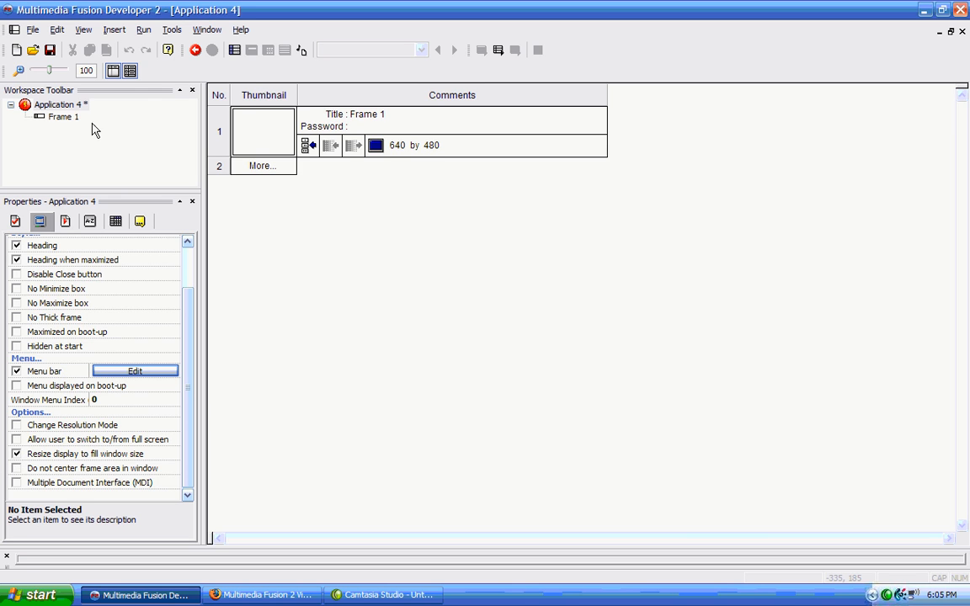
click(144, 31)
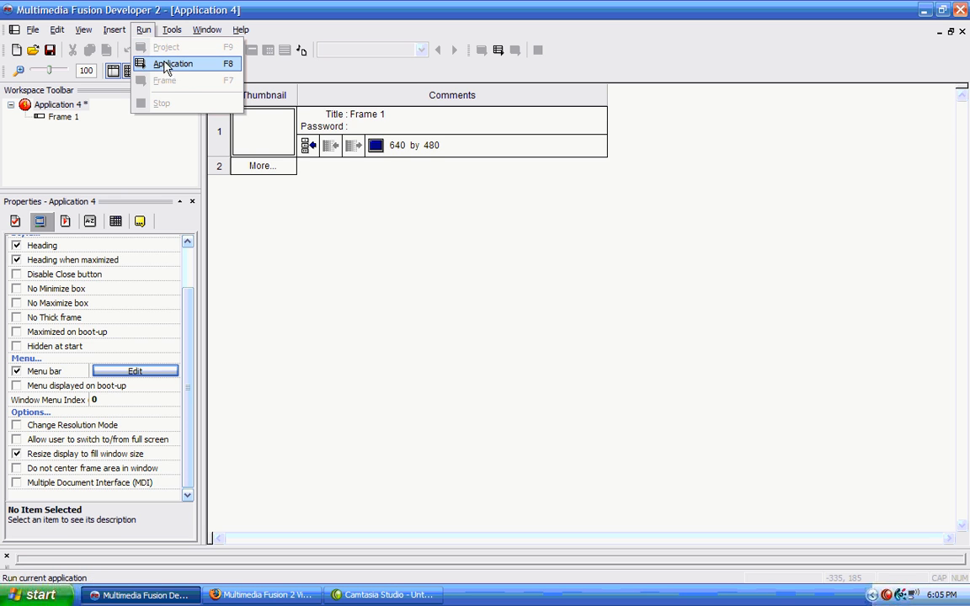
click(143, 29)
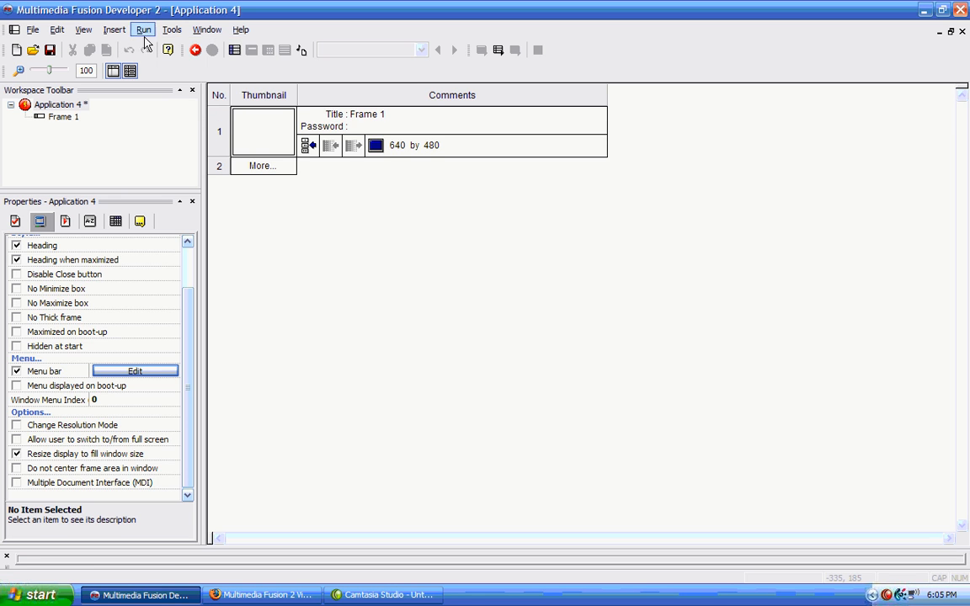
click(16, 454)
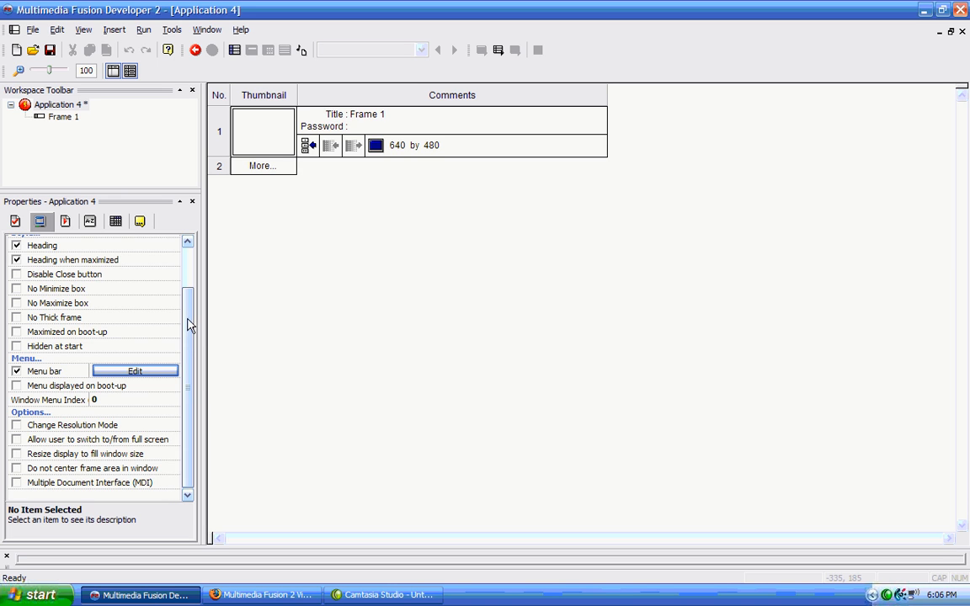
- Show Application 4's runtime options, run the application to try resizing its window wider, and close it
click(65, 222)
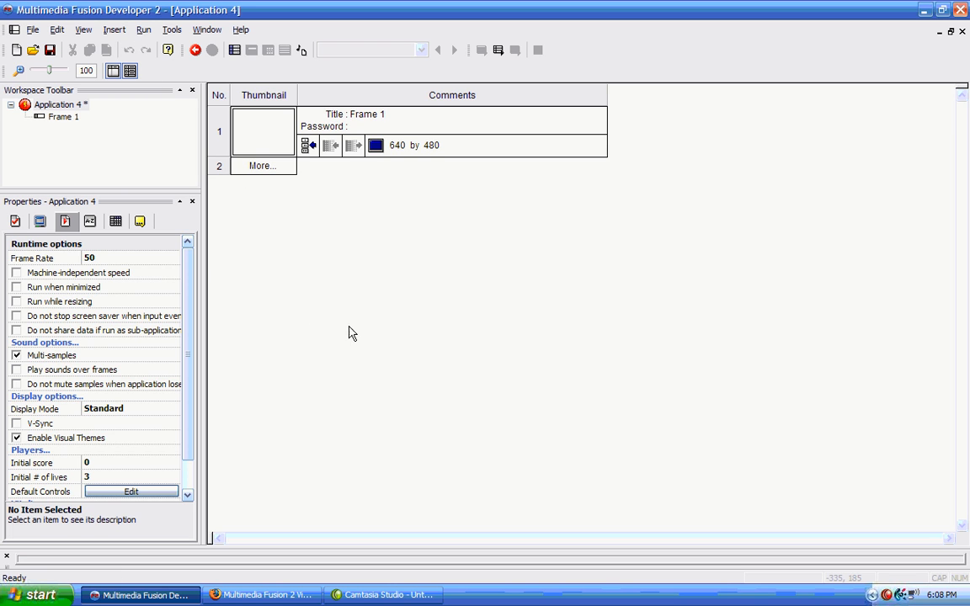
click(143, 30)
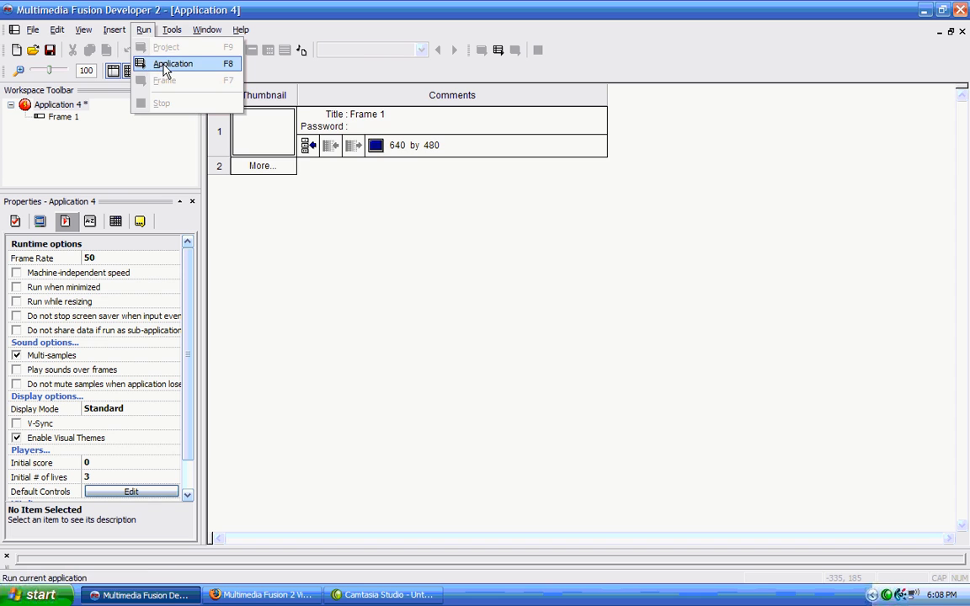
click(162, 62)
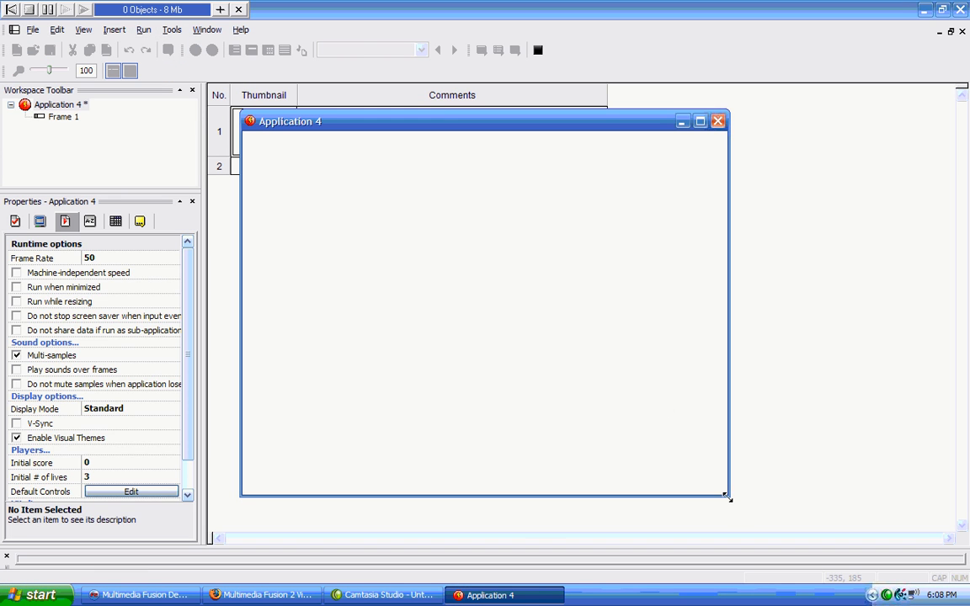
drag(731, 498, 798, 487)
click(787, 122)
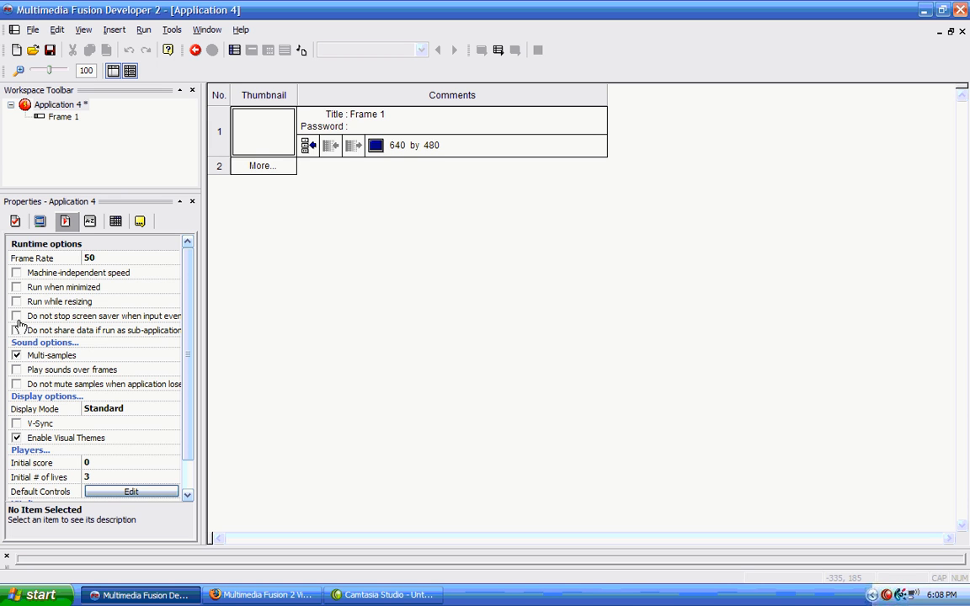
- Widen the properties area to fit the longer option names, and switch Multi-samples off and back on
drag(202, 340, 227, 337)
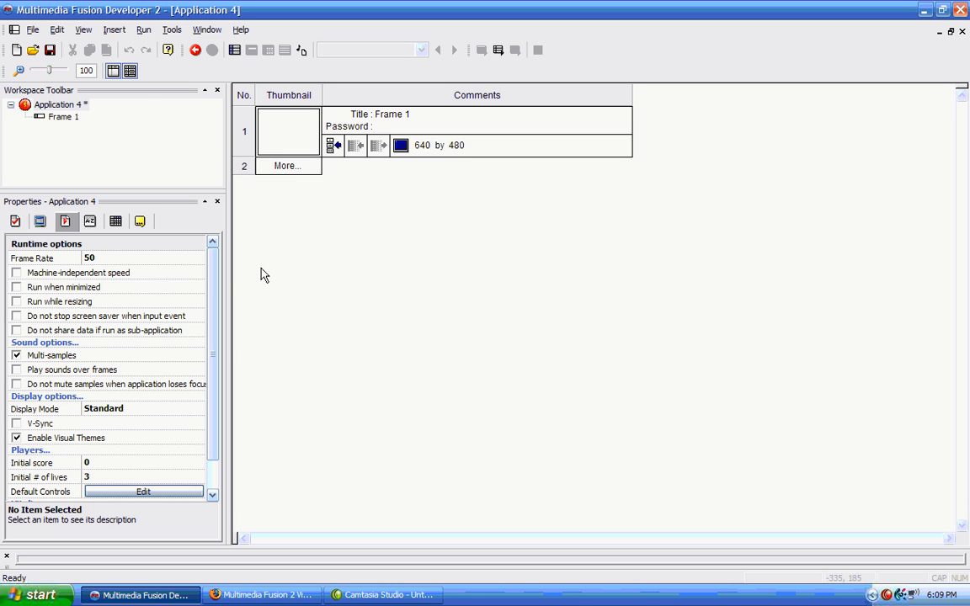
click(16, 357)
click(16, 357)
- Review Application 4's Display Mode choices, keeping Standard, and switch Enable Visual Themes off and back on
click(112, 409)
click(112, 409)
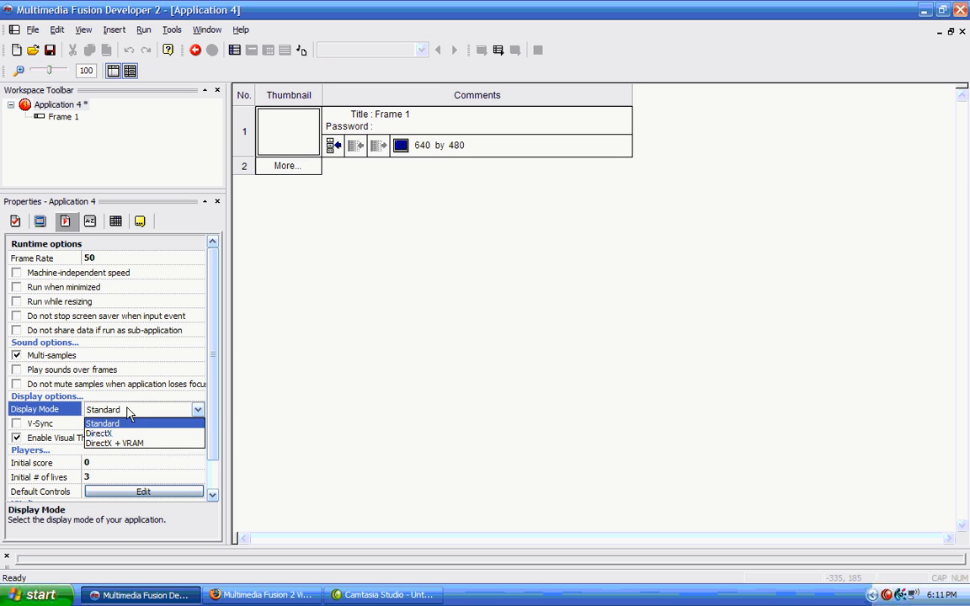
click(128, 410)
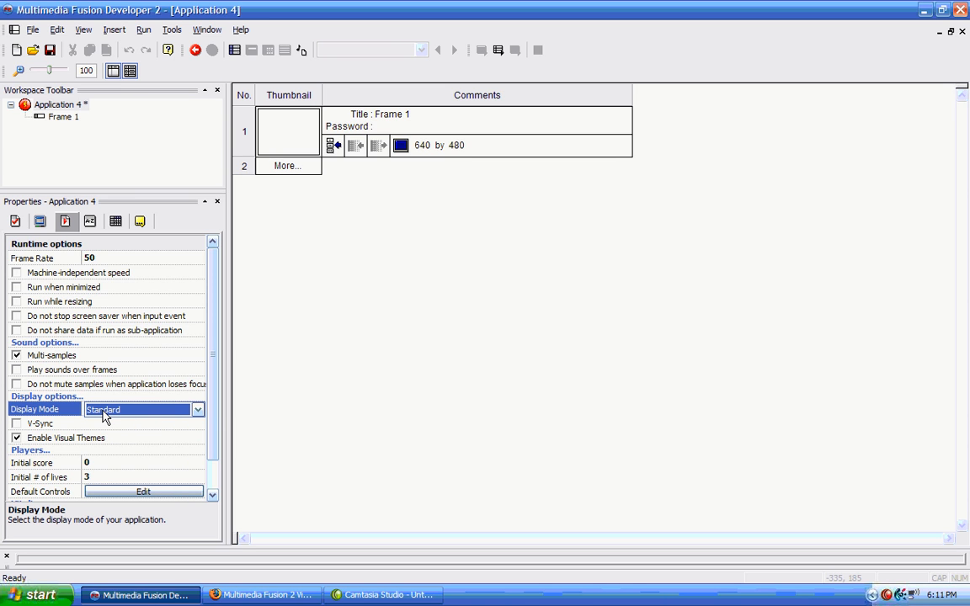
click(103, 413)
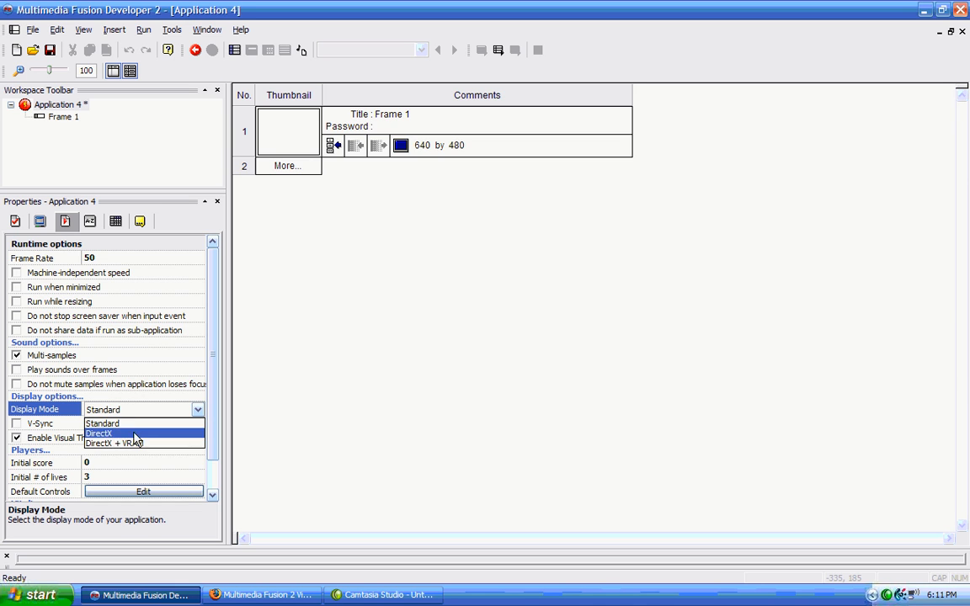
click(125, 409)
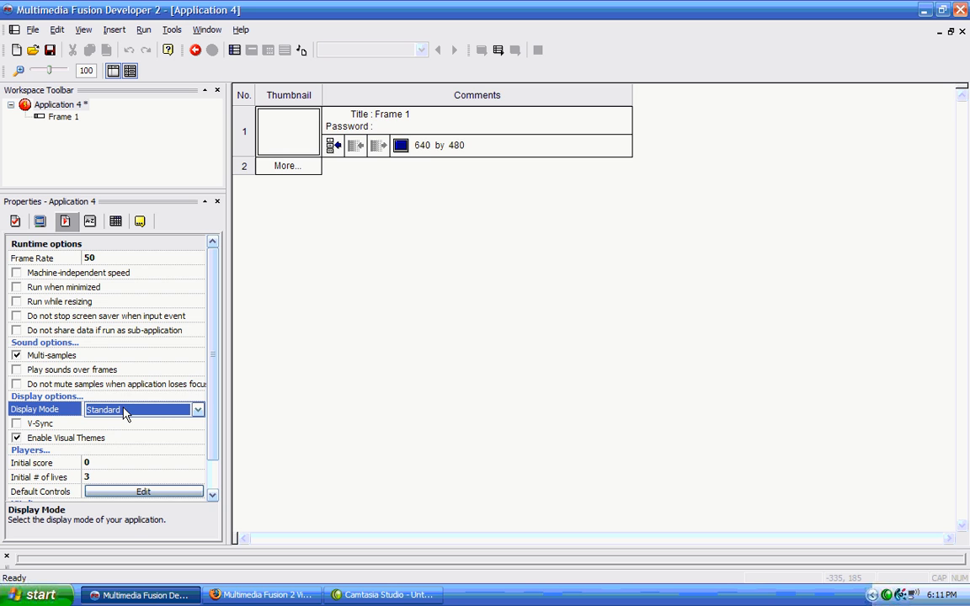
click(17, 438)
click(17, 438)
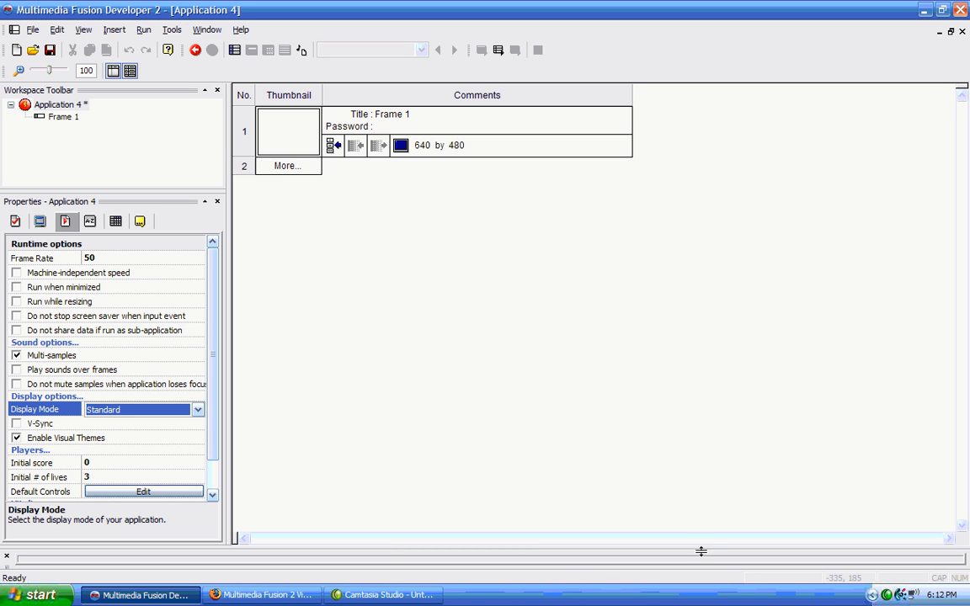
- Open Frame 1 of Application 4 in the frame editor
click(145, 31)
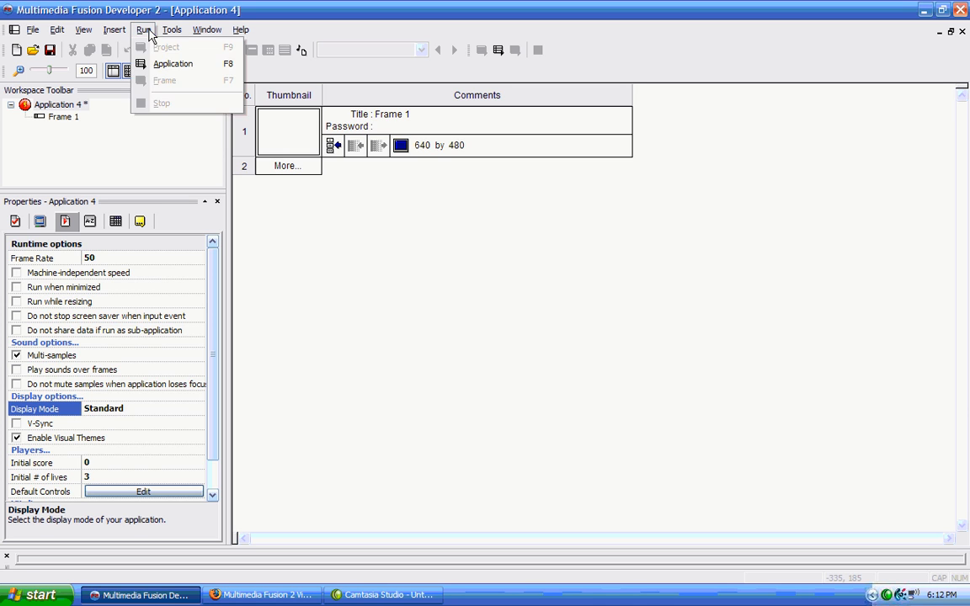
click(143, 30)
double_click(64, 118)
click(474, 192)
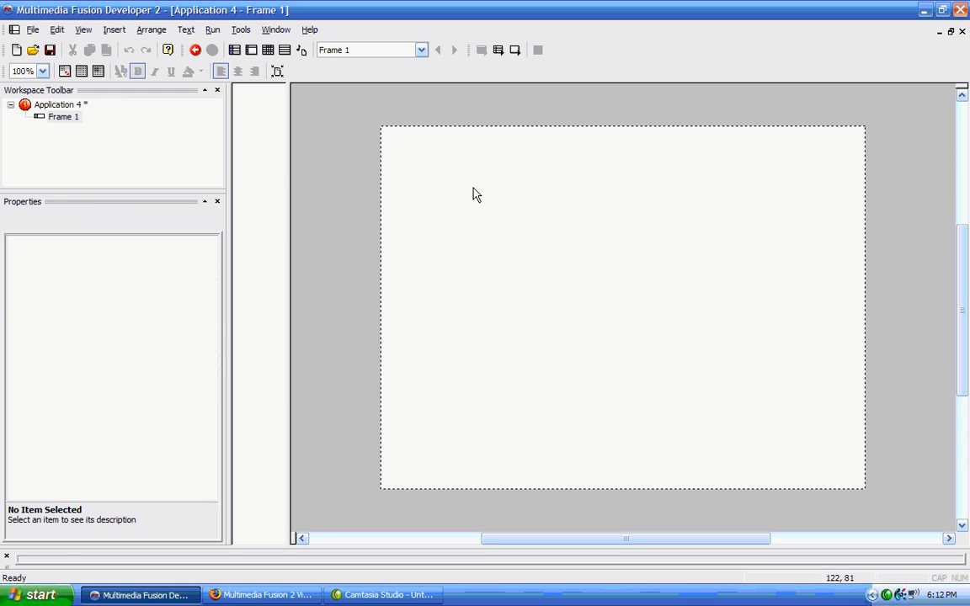
- Insert a Button object from the Interface category into the upper-left area of Frame 1
right_click(477, 194)
click(514, 214)
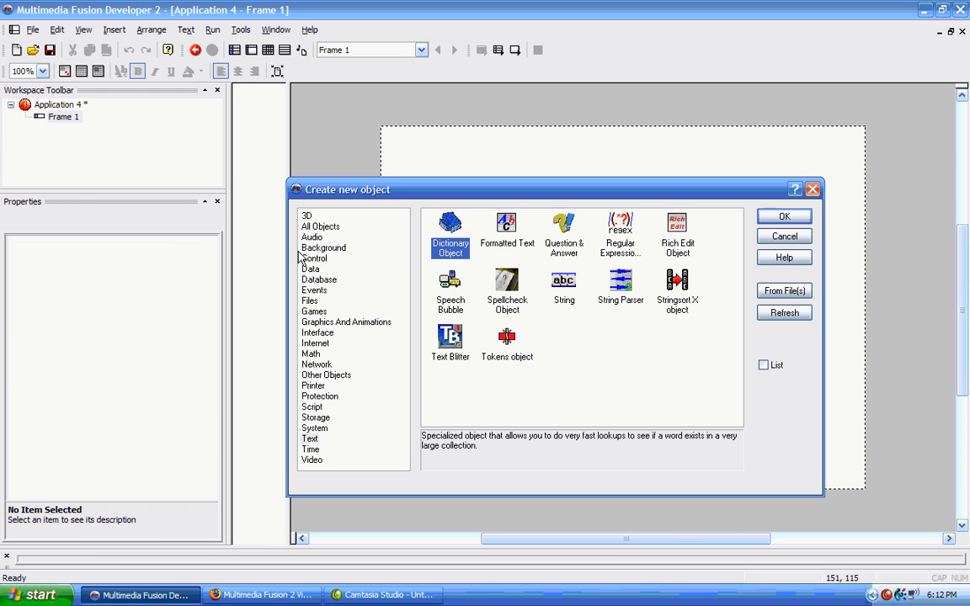
click(317, 229)
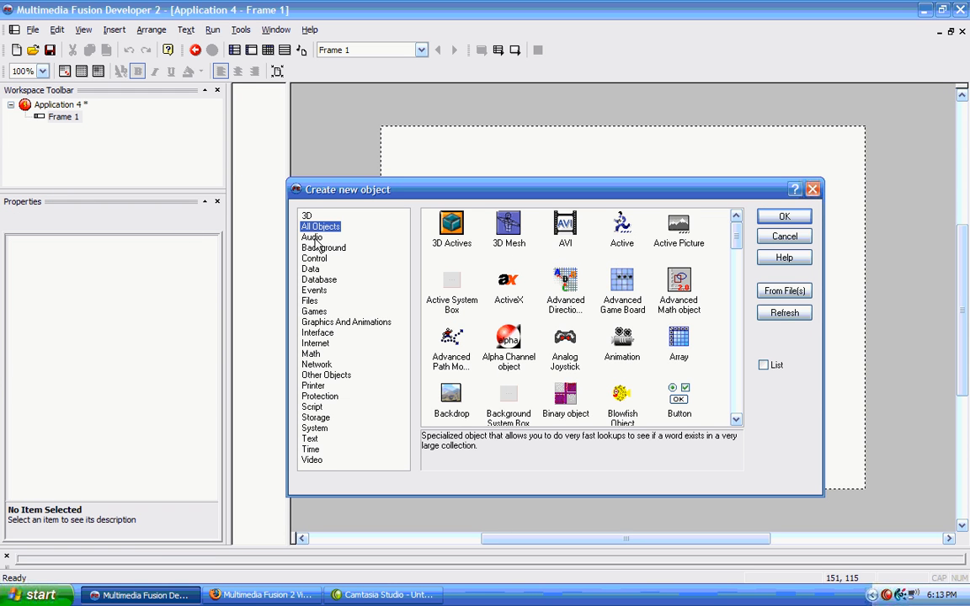
click(319, 335)
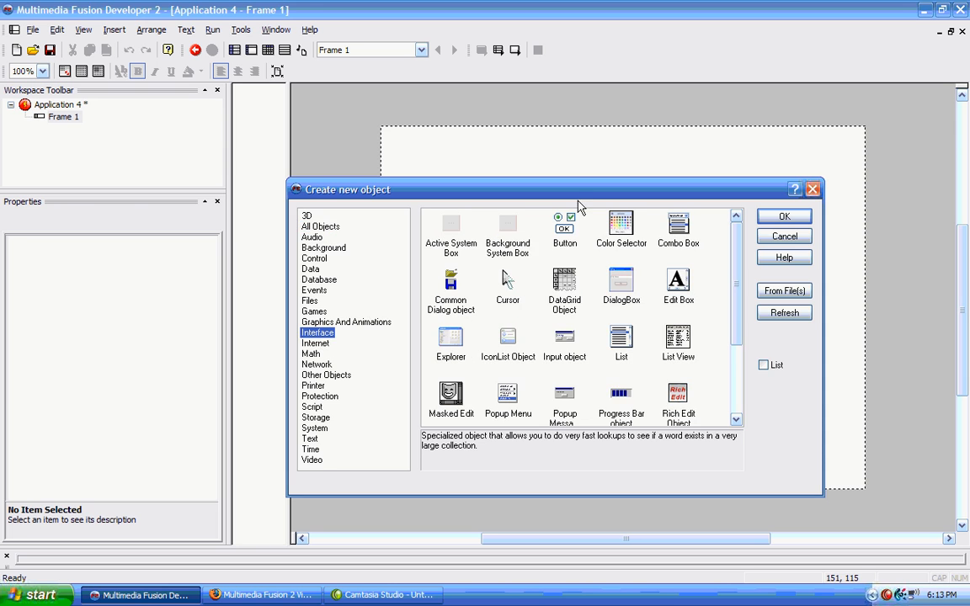
double_click(566, 225)
click(483, 187)
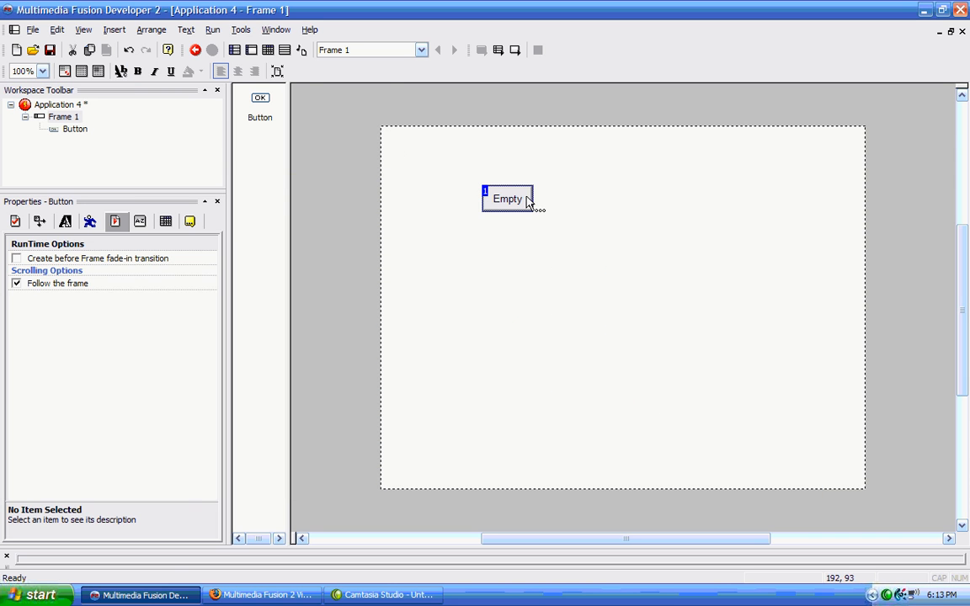
- Run Application 4 to check how the button looks with visual themes enabled, and close it
click(212, 30)
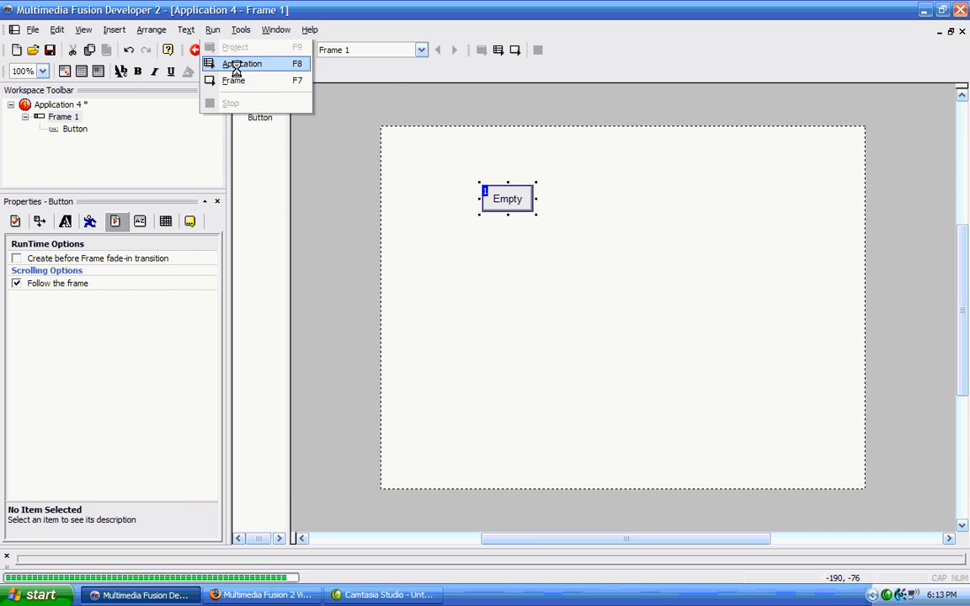
click(236, 65)
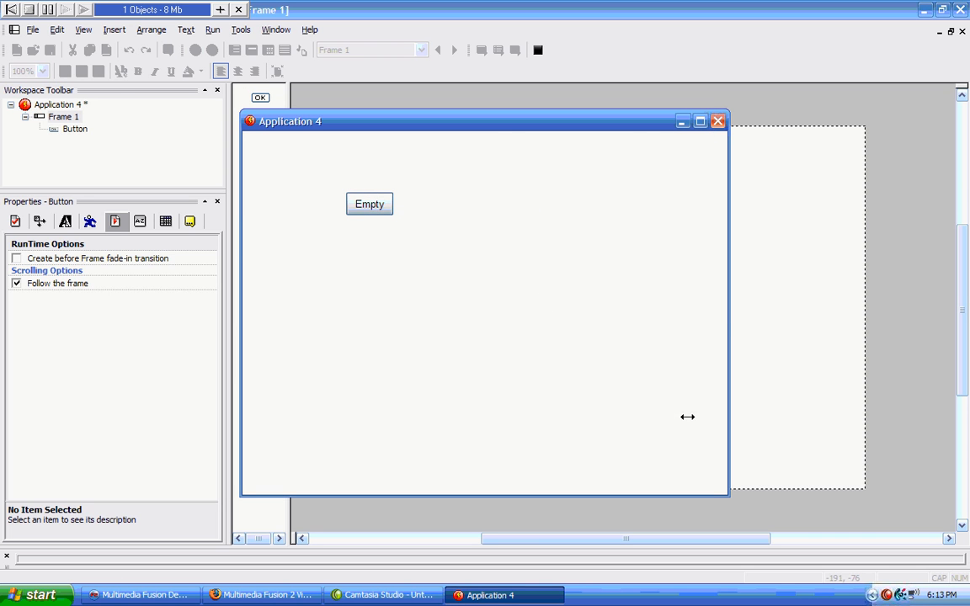
click(717, 122)
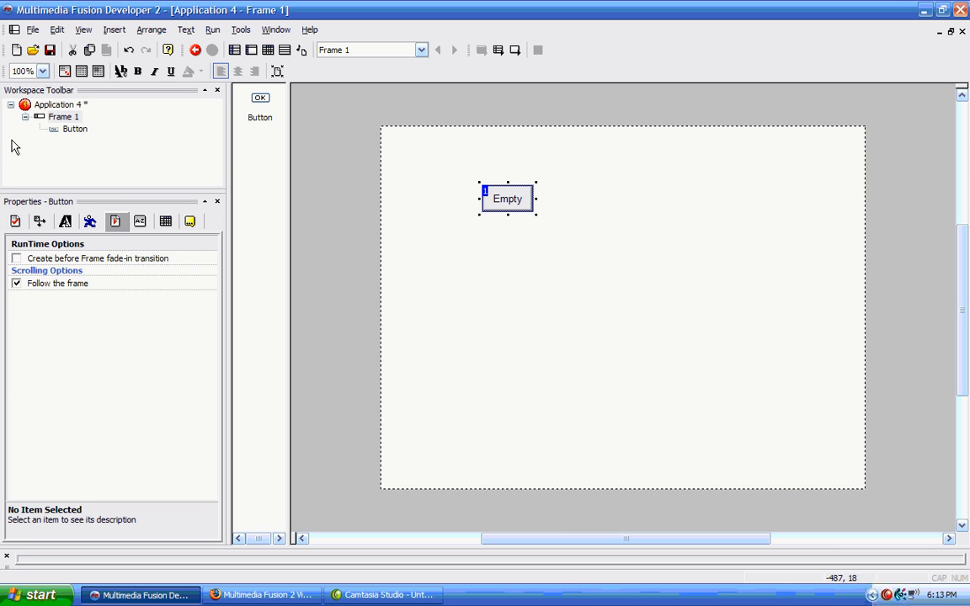
- Turn off Enable Visual Themes for Application 4, run it to check the button's look, and close it
click(56, 117)
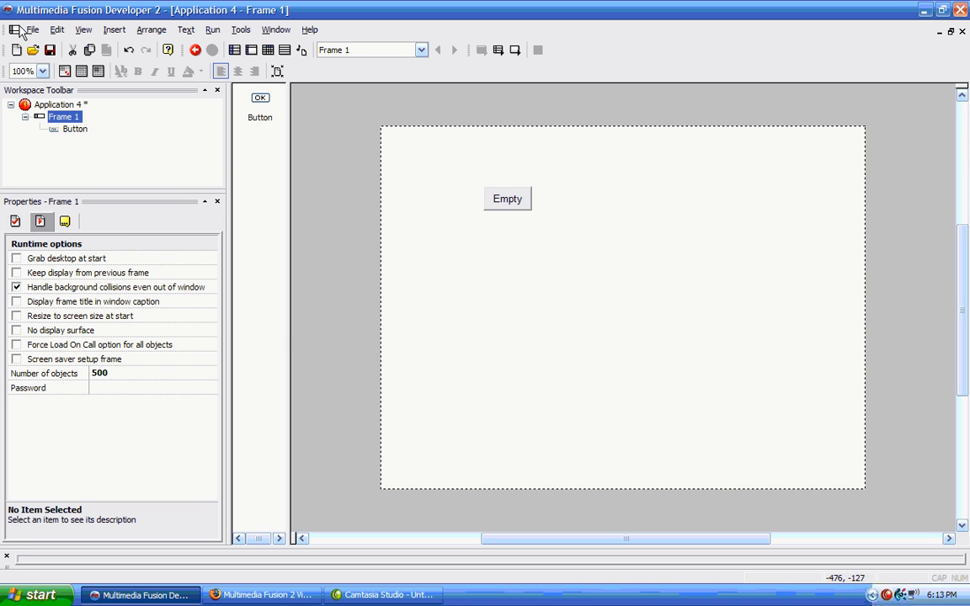
click(46, 106)
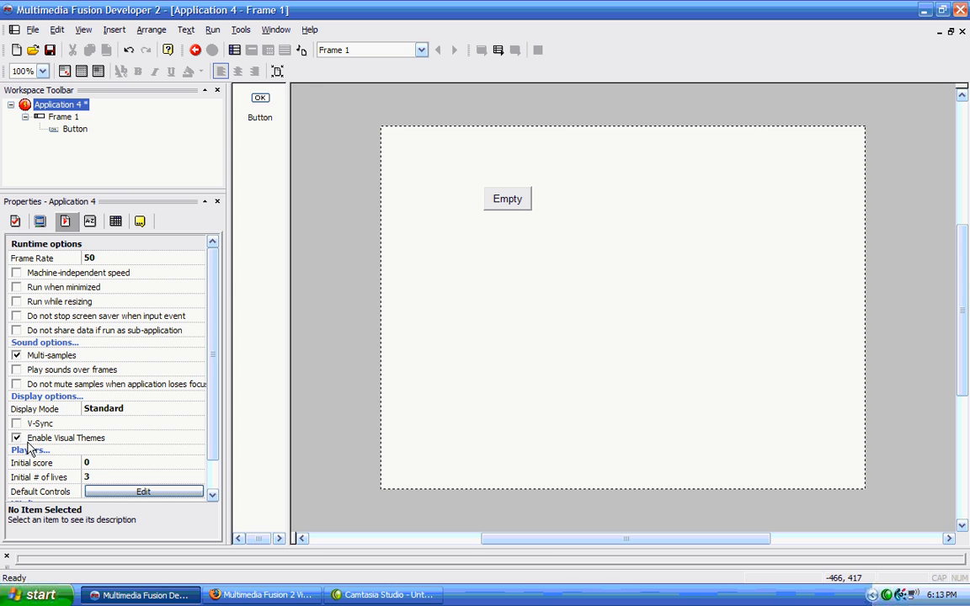
click(212, 30)
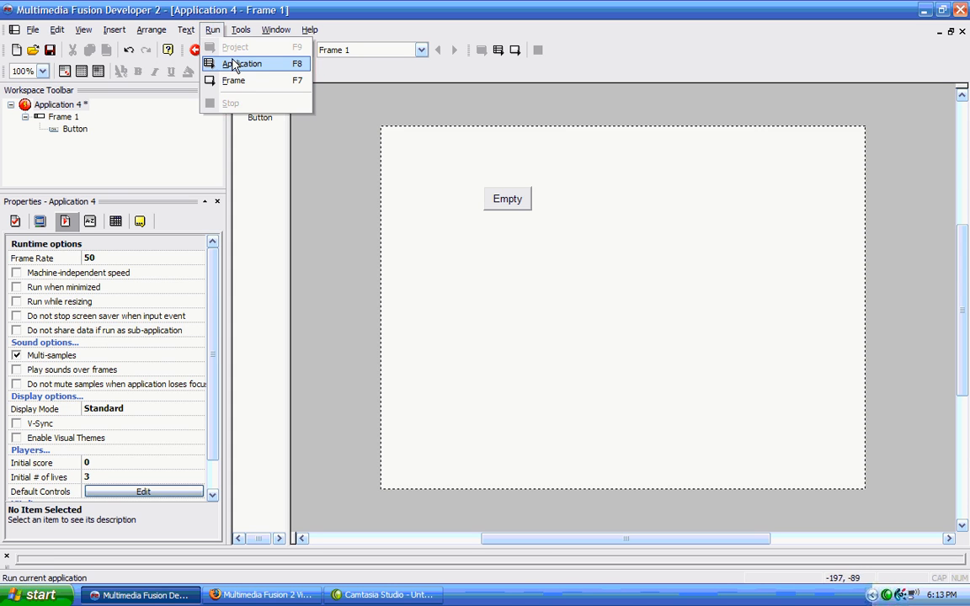
click(232, 63)
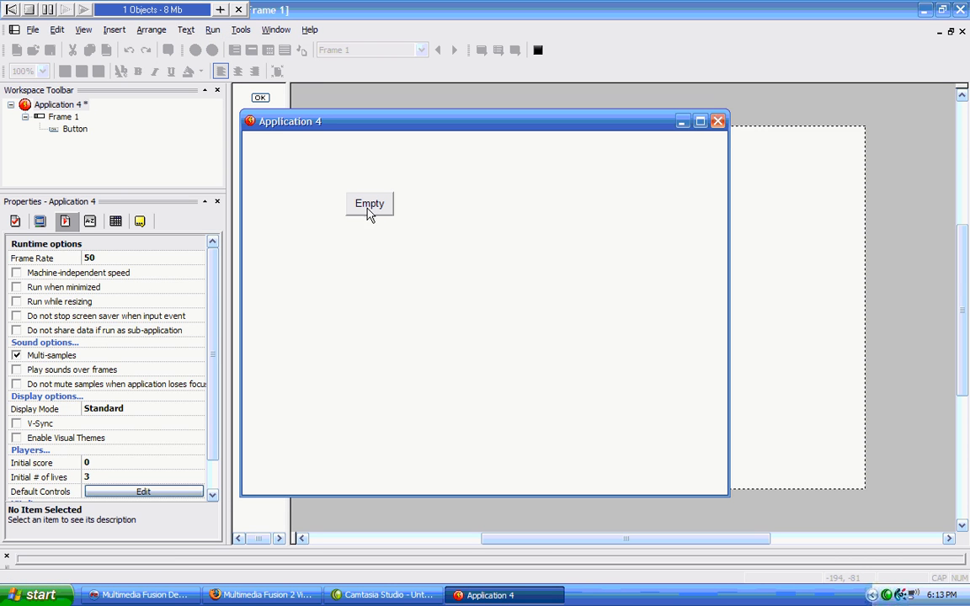
click(717, 123)
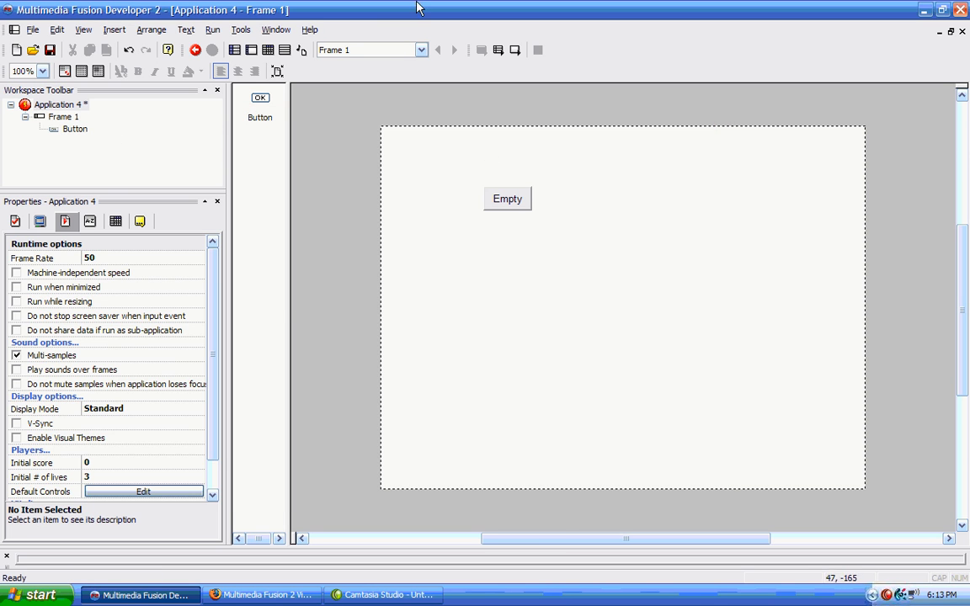
- Turn Enable Visual Themes back on in the runtime options of Application 4
click(64, 117)
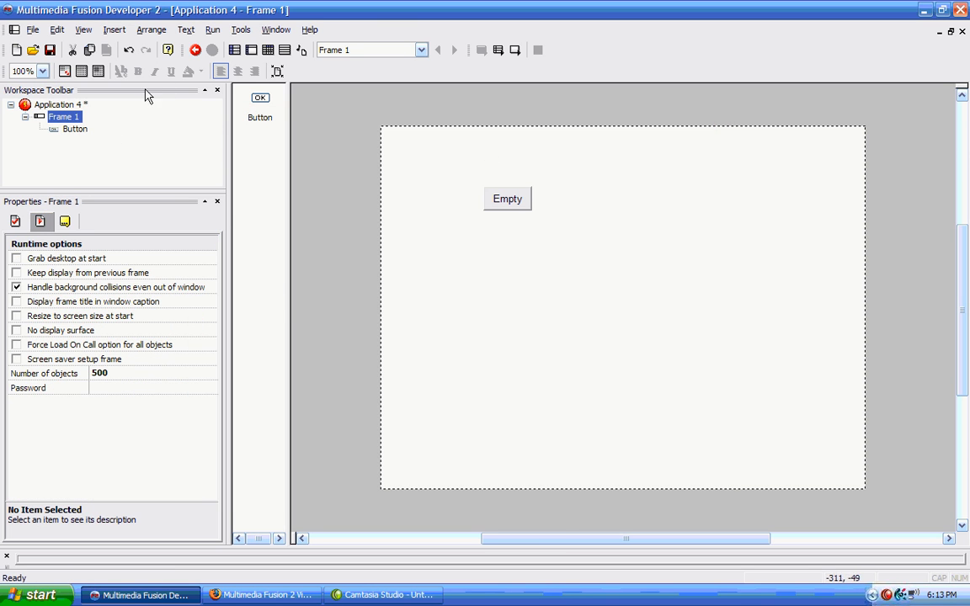
click(54, 105)
click(62, 117)
click(514, 200)
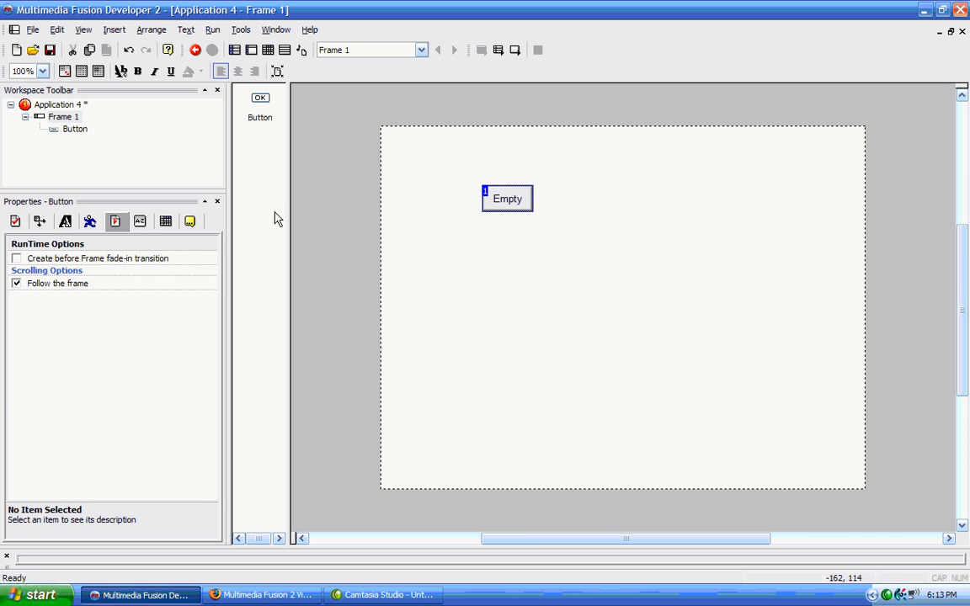
click(66, 117)
click(70, 106)
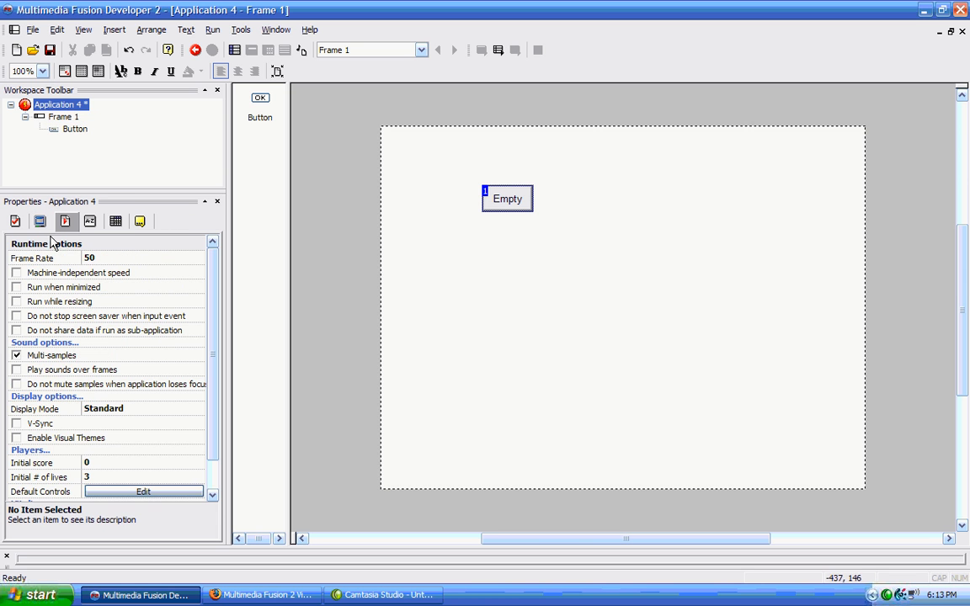
drag(213, 310, 217, 389)
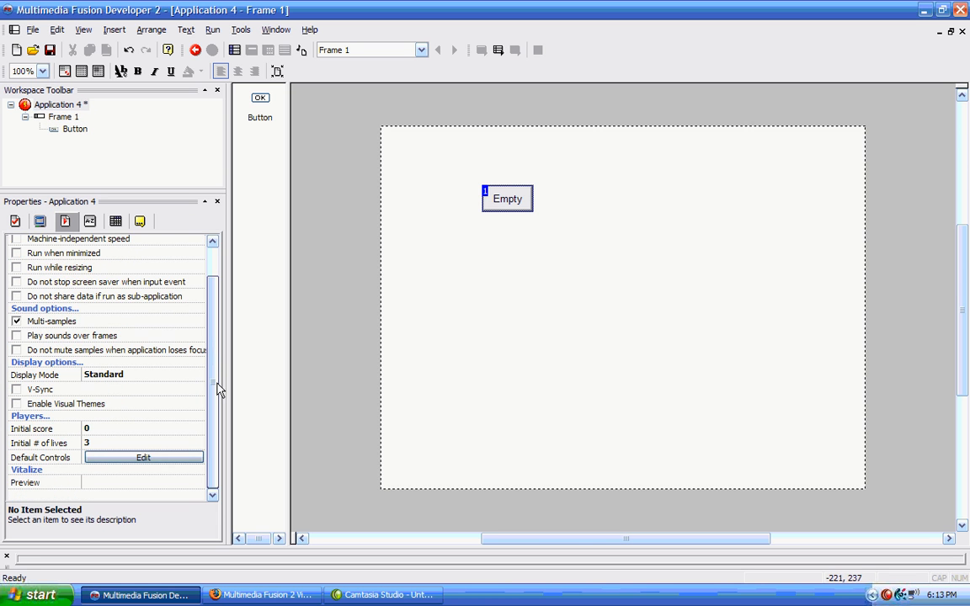
click(16, 404)
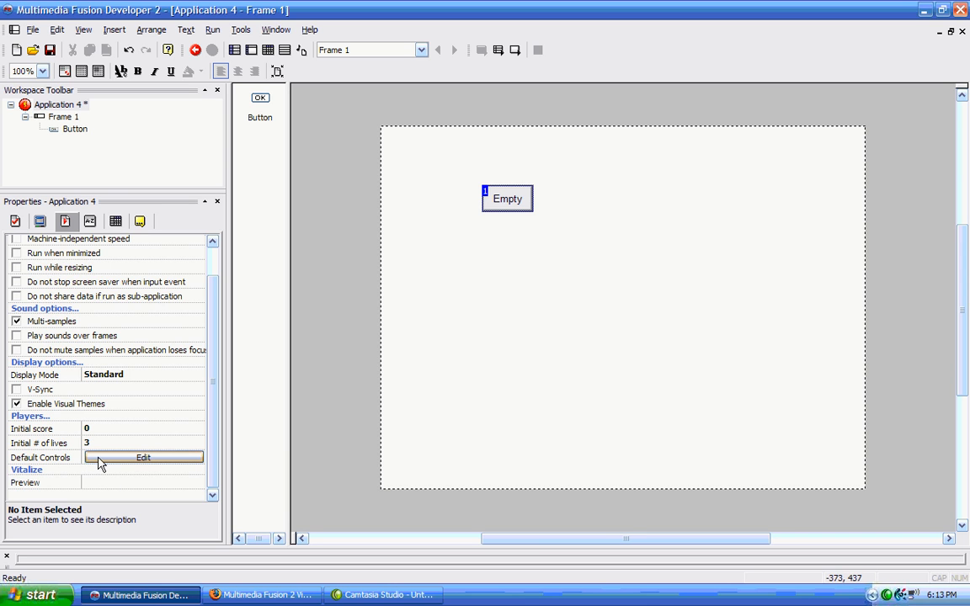
- Examine player 1's keyboard setup in the default player controls, start reassigning Button 1, and cancel without saving
click(99, 462)
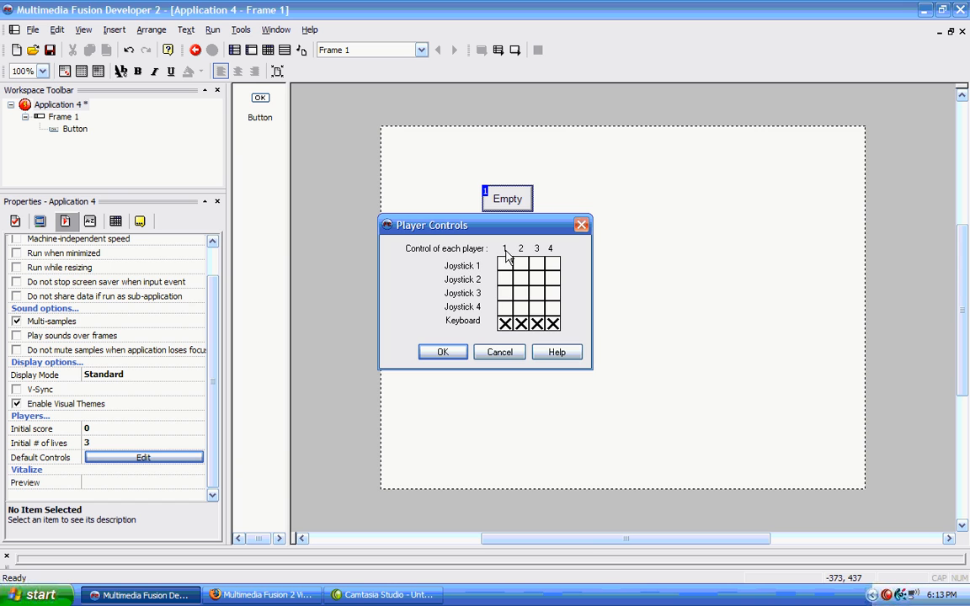
click(505, 324)
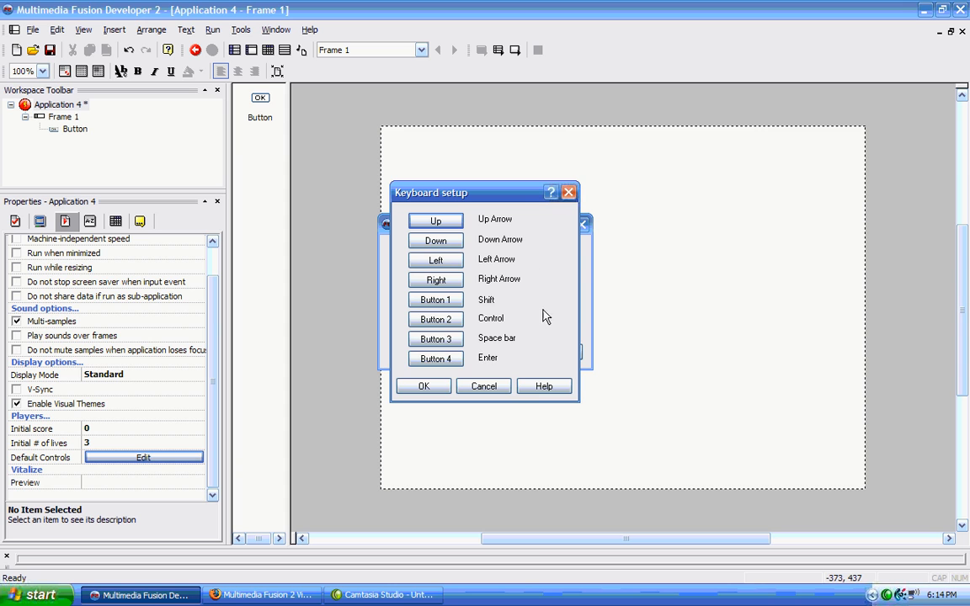
click(436, 299)
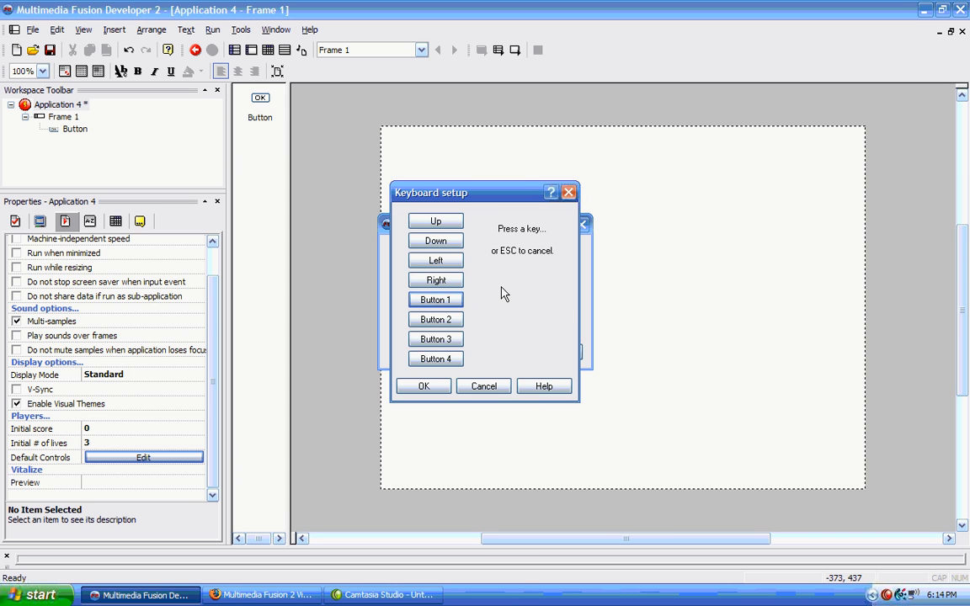
key(Escape)
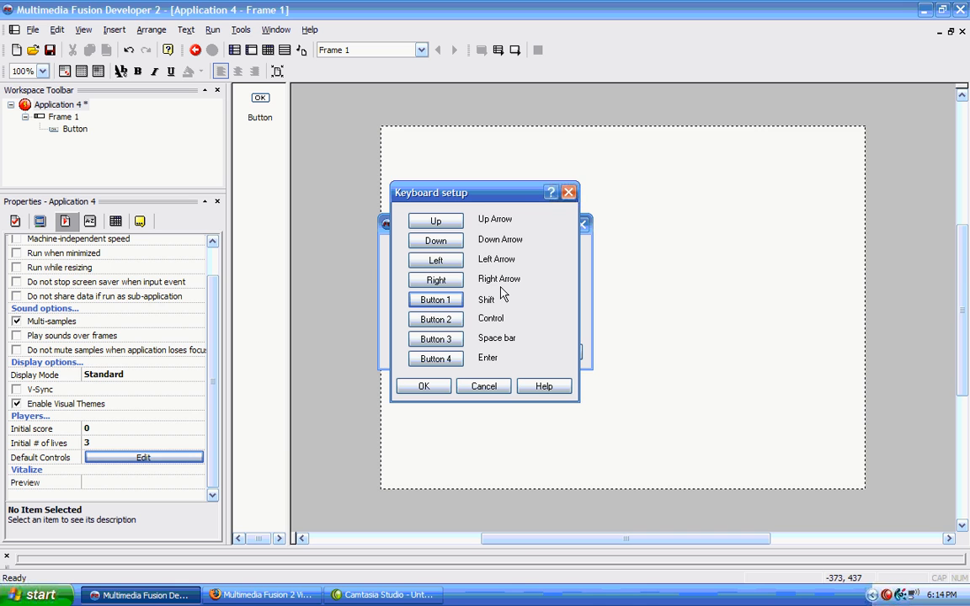
click(472, 386)
click(501, 353)
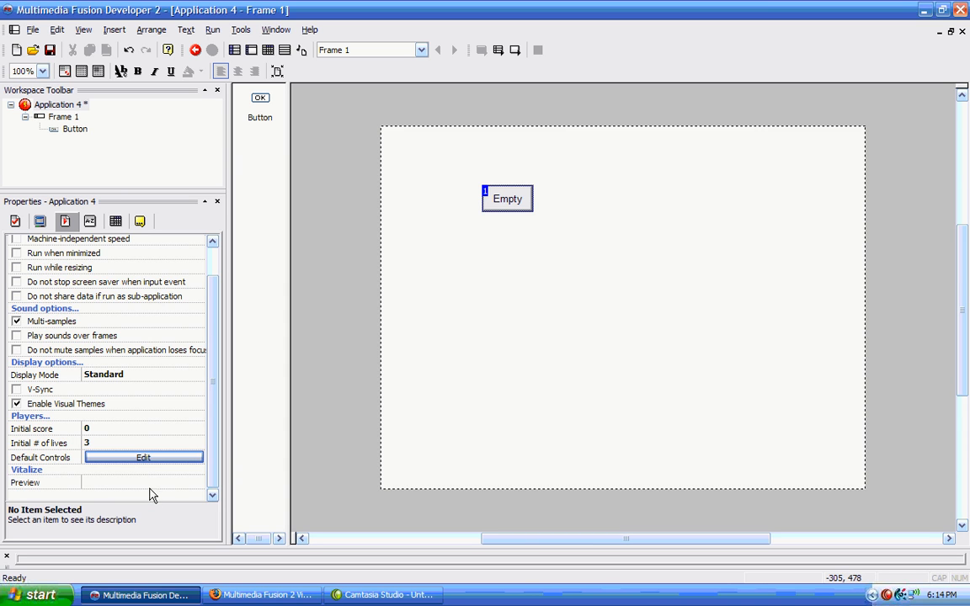
- Review Application 4's Vitalize preview setting and its global values and strings, and open the Global Events editor
click(56, 485)
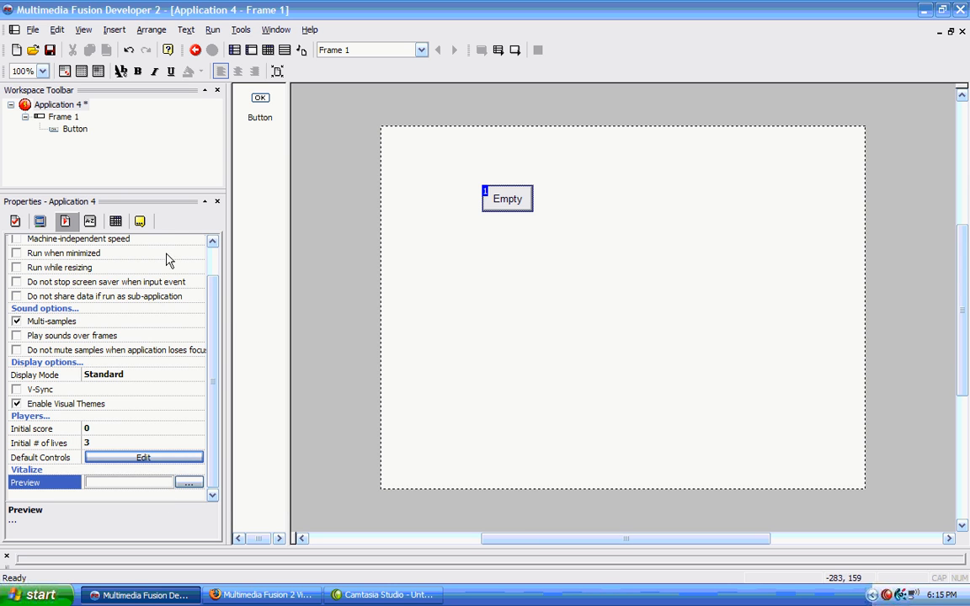
click(92, 222)
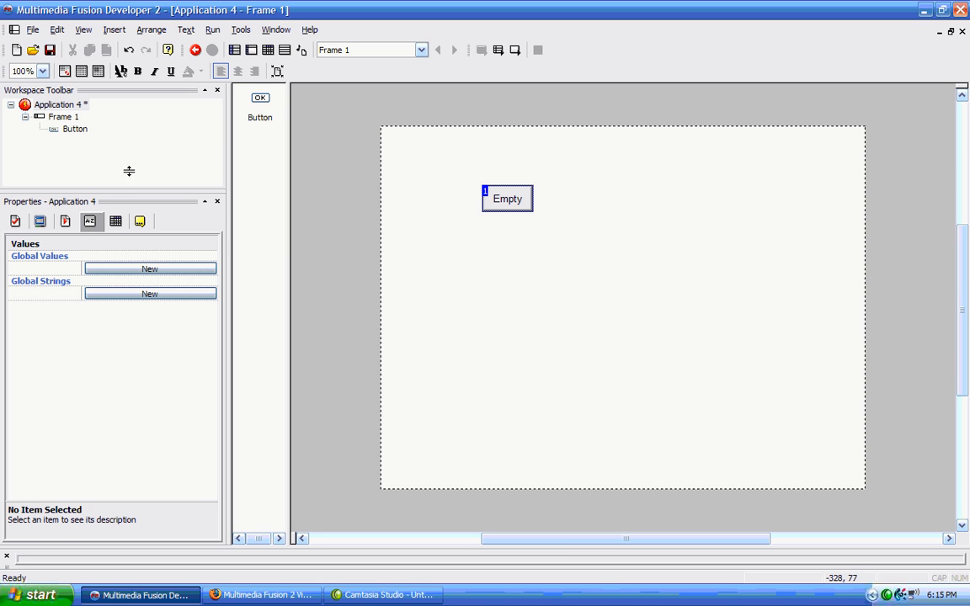
click(116, 221)
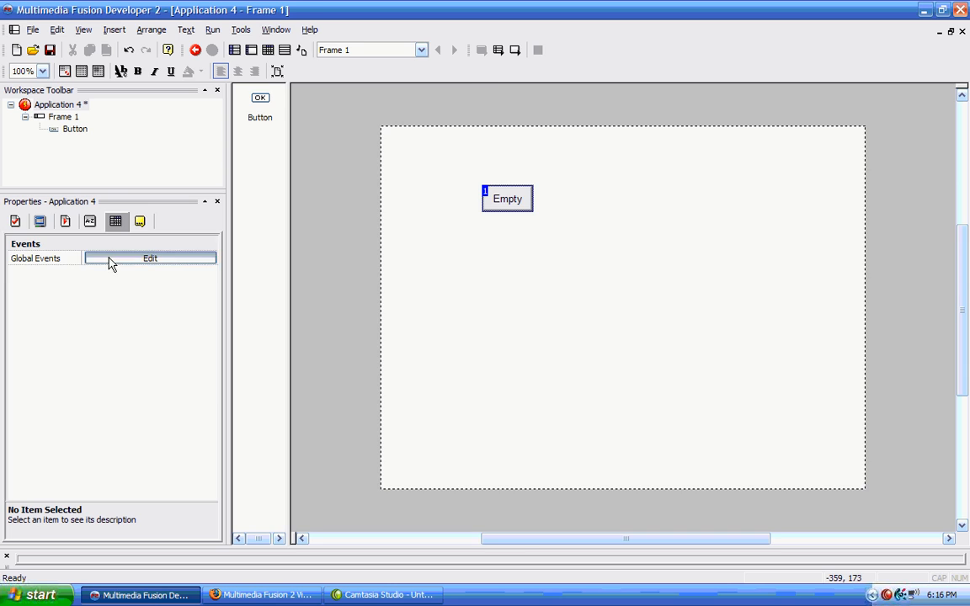
click(110, 259)
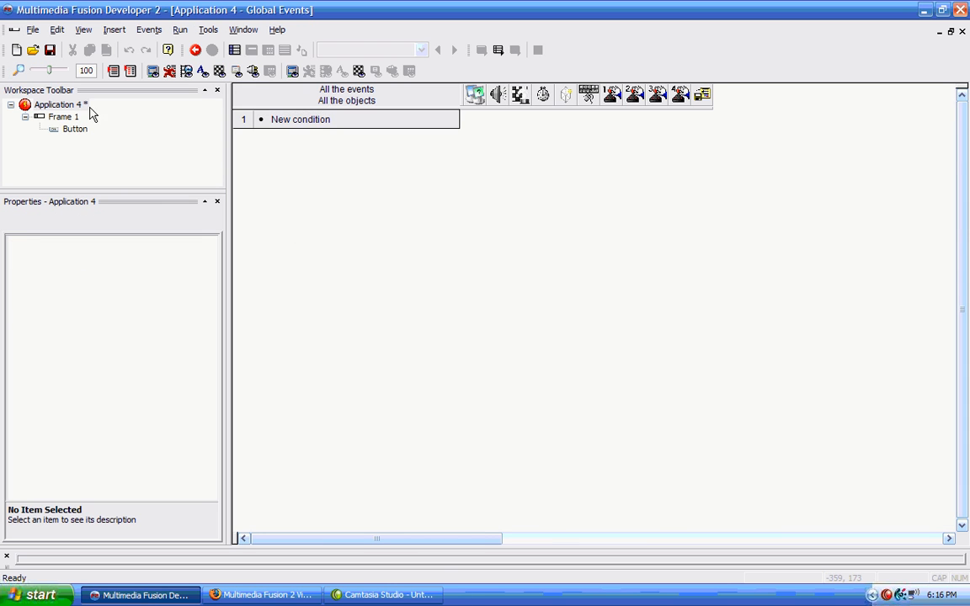
- Review the name and icon in Application 4's About properties, and run the application to check its window title
click(60, 106)
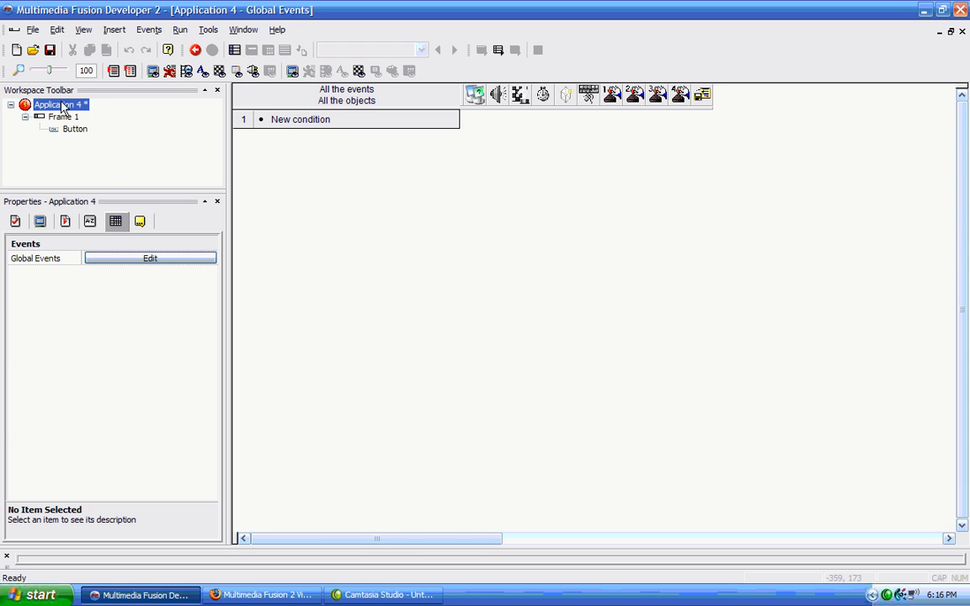
click(140, 221)
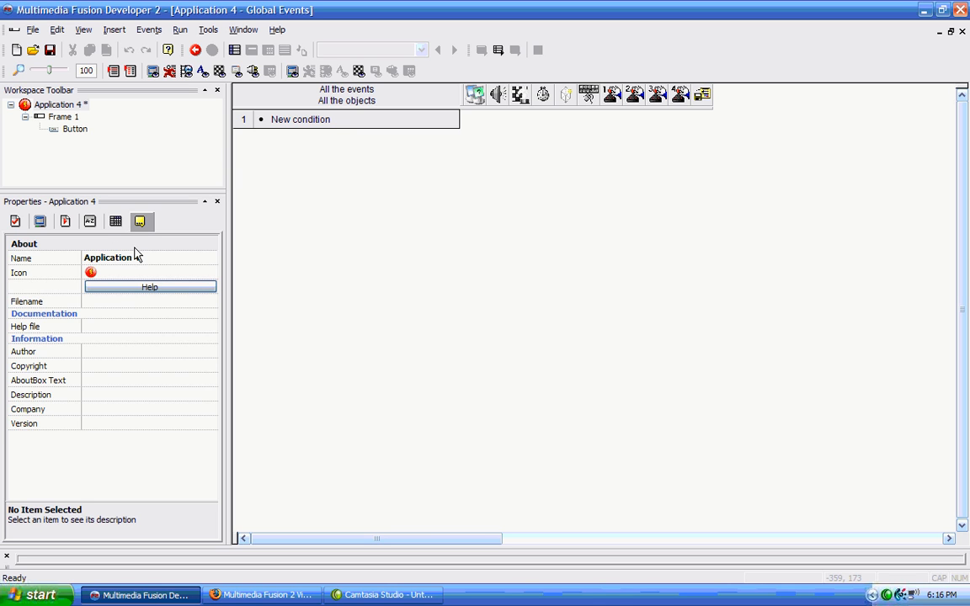
click(94, 276)
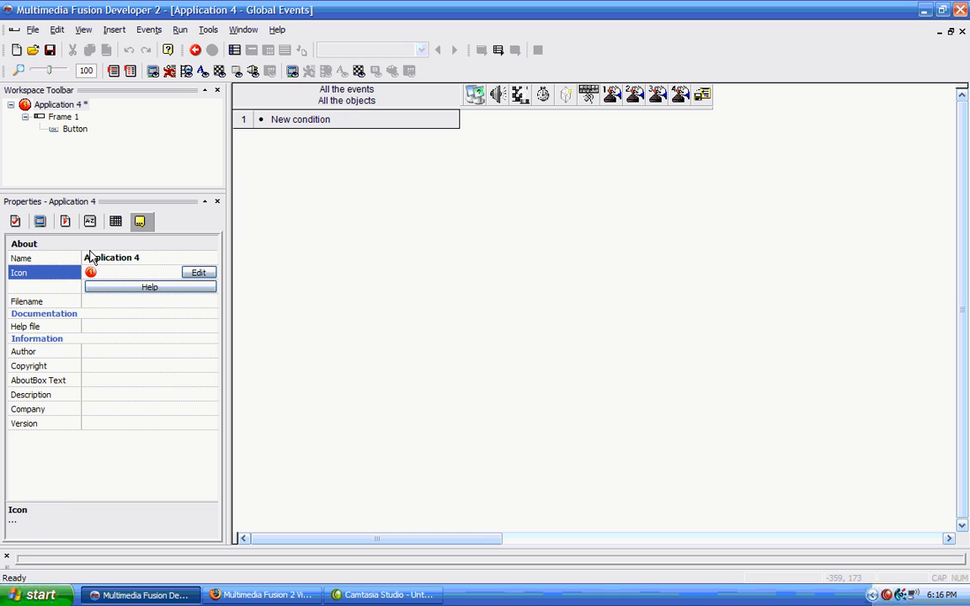
click(160, 255)
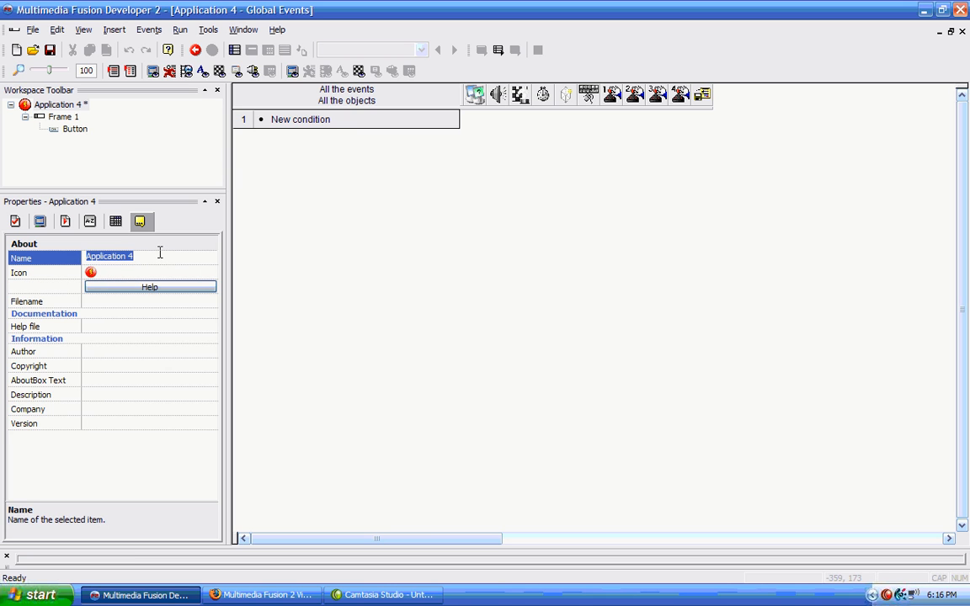
click(179, 30)
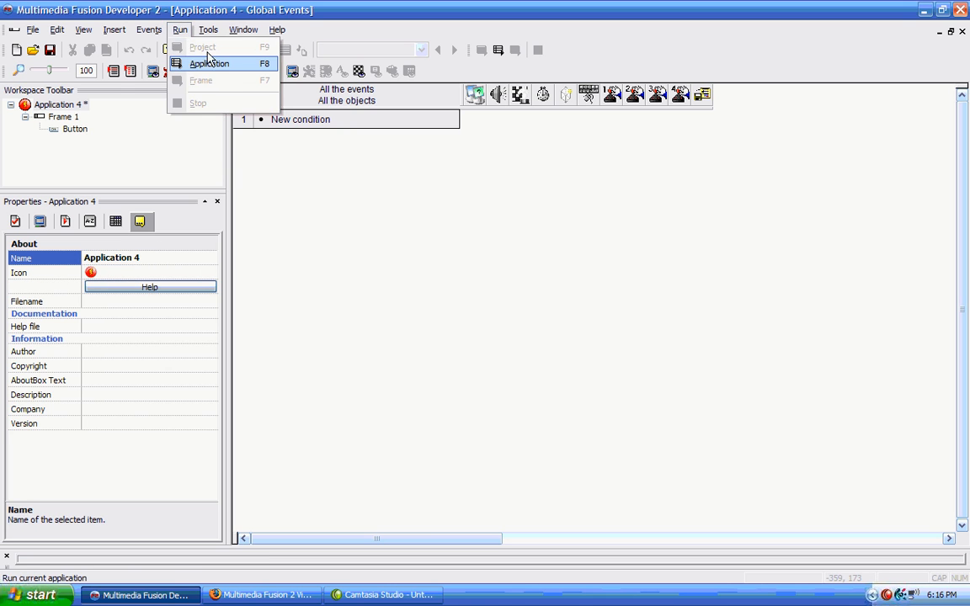
click(209, 64)
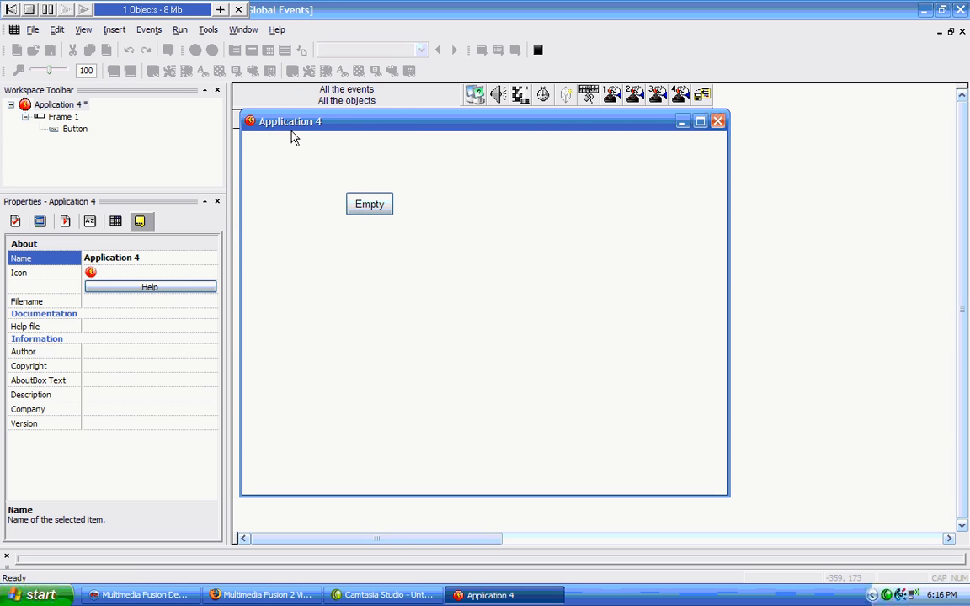
click(717, 121)
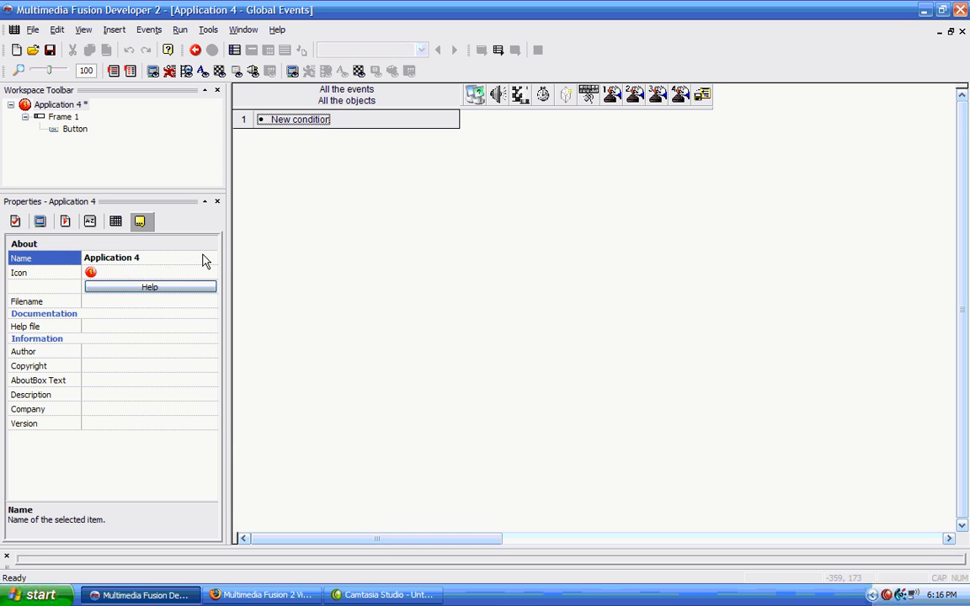
- Rename the application to Test and run it to check the window title, closing it again
click(170, 259)
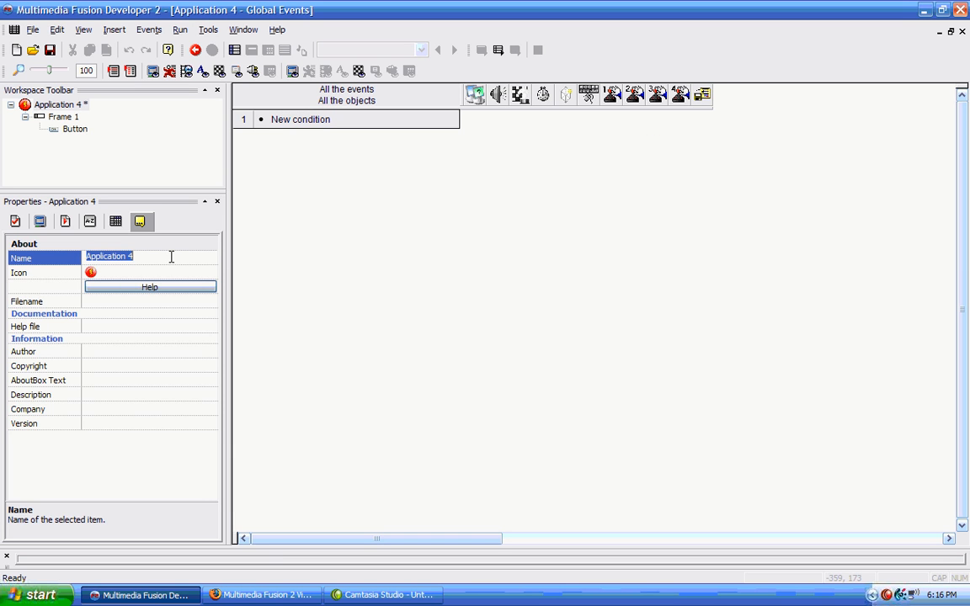
text(Text)
text(st)
key(Return)
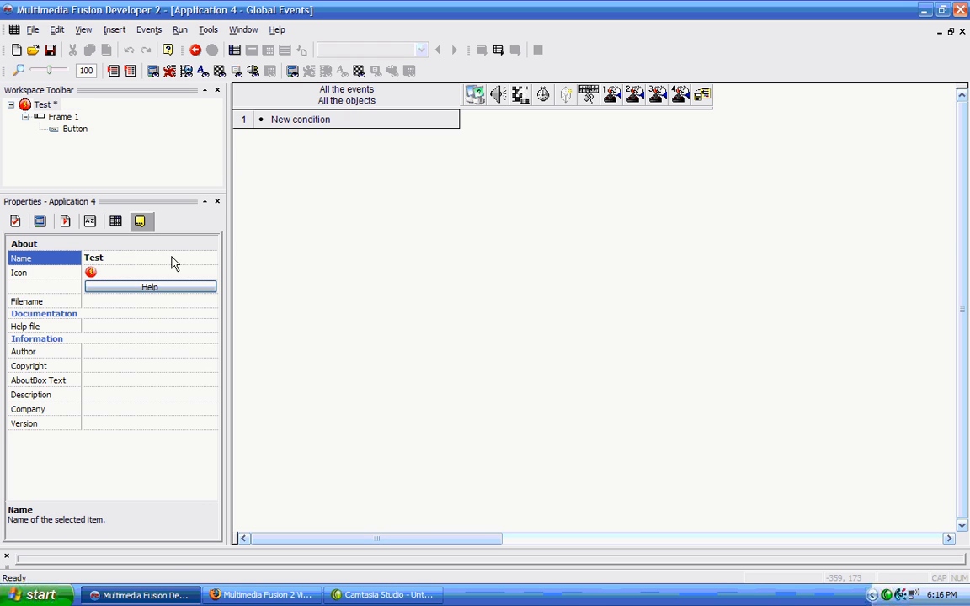
click(181, 29)
click(207, 64)
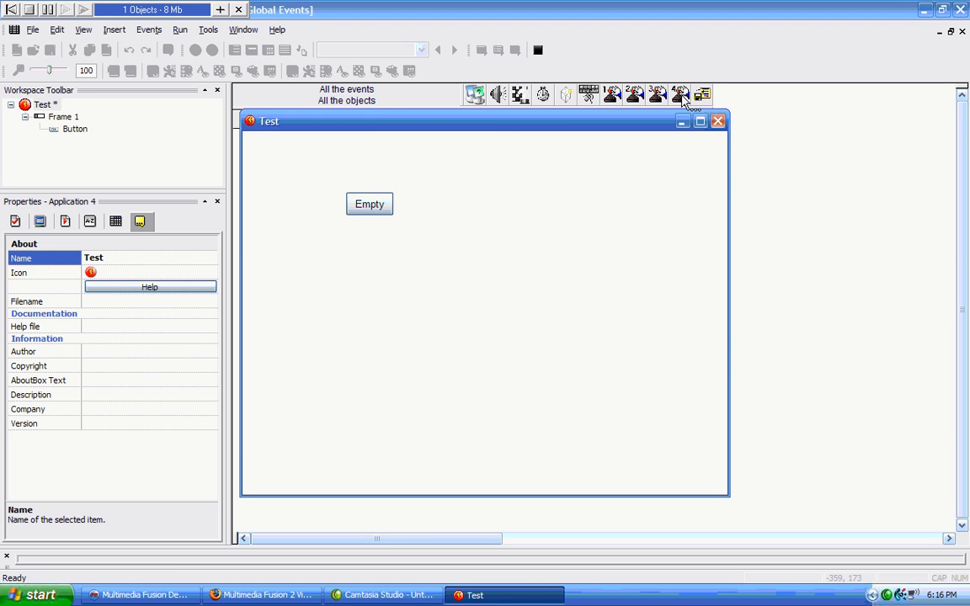
click(717, 121)
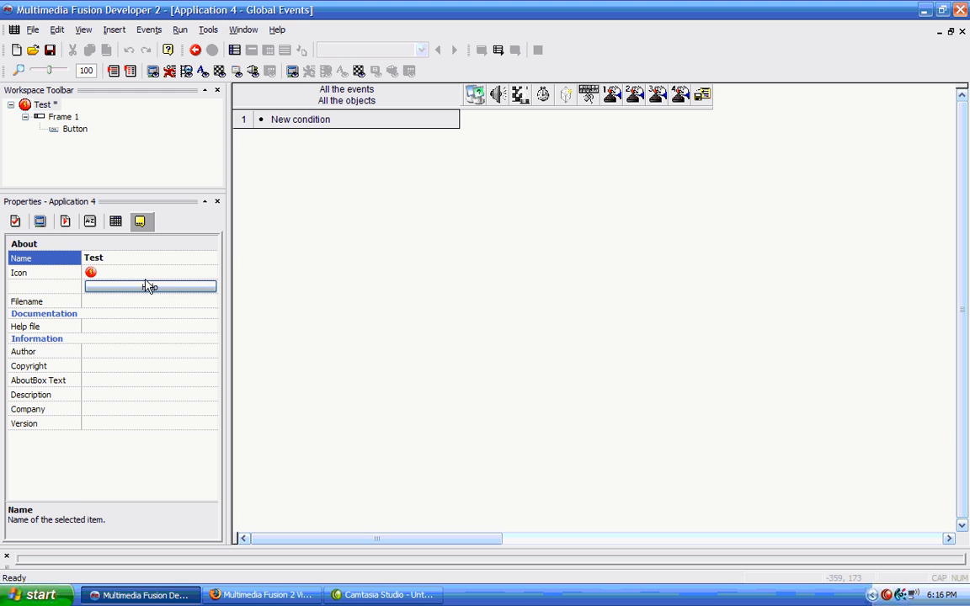
- Examine the application icon's 48x48, 32x32 and 48x48-16c versions in the icon editor, and leave without changes
click(175, 273)
click(194, 274)
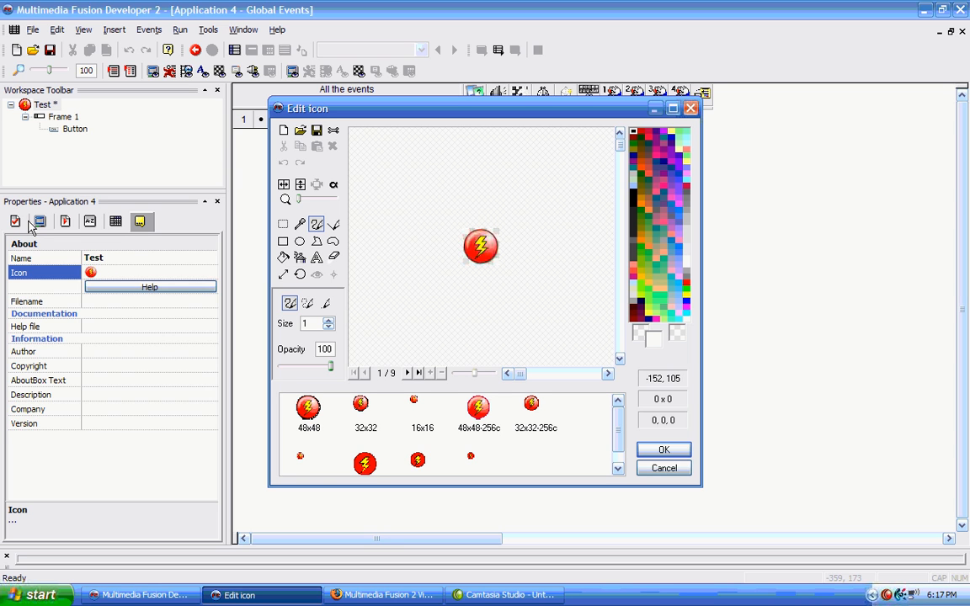
click(361, 414)
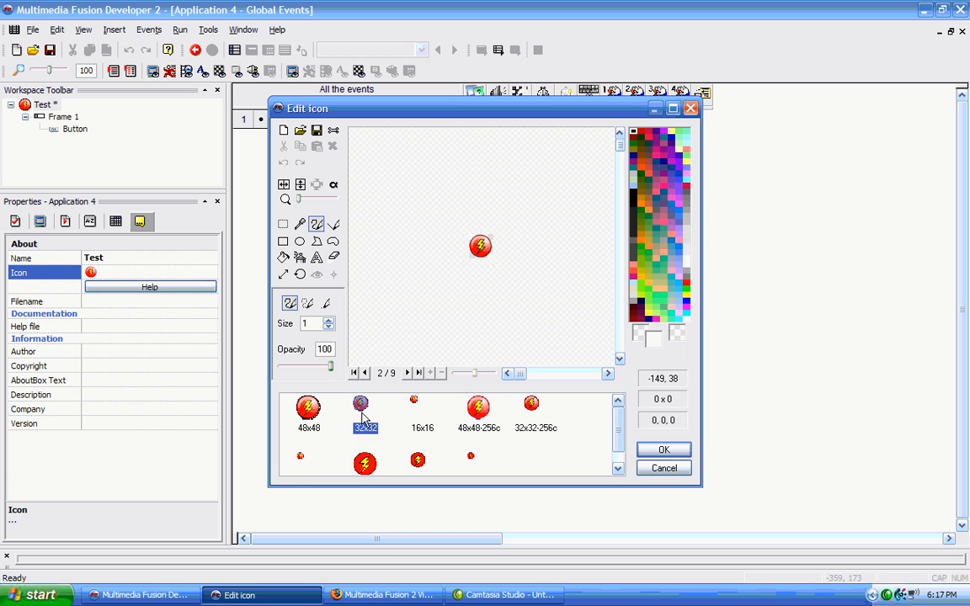
click(365, 461)
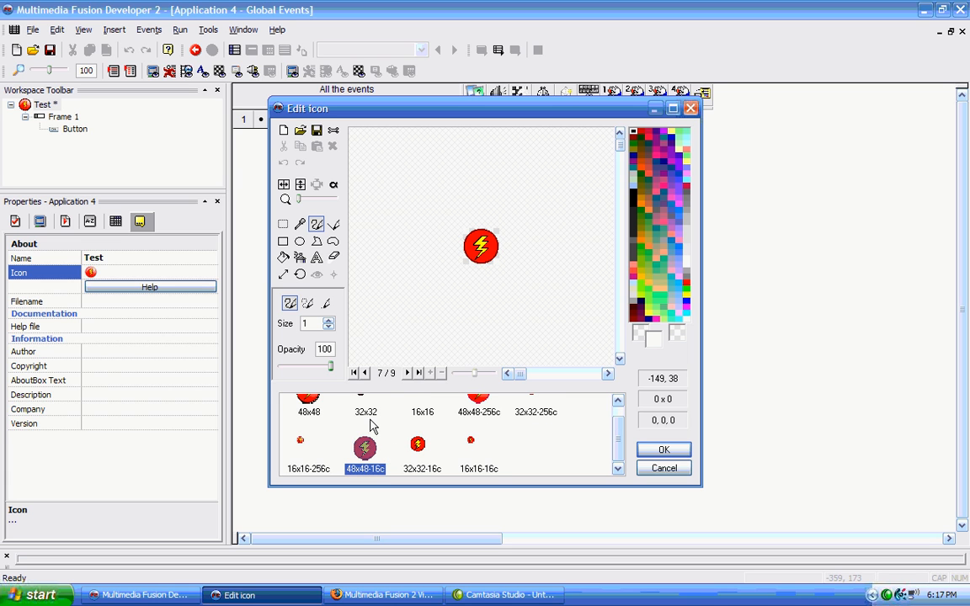
scroll(371, 425, up, 1)
click(308, 408)
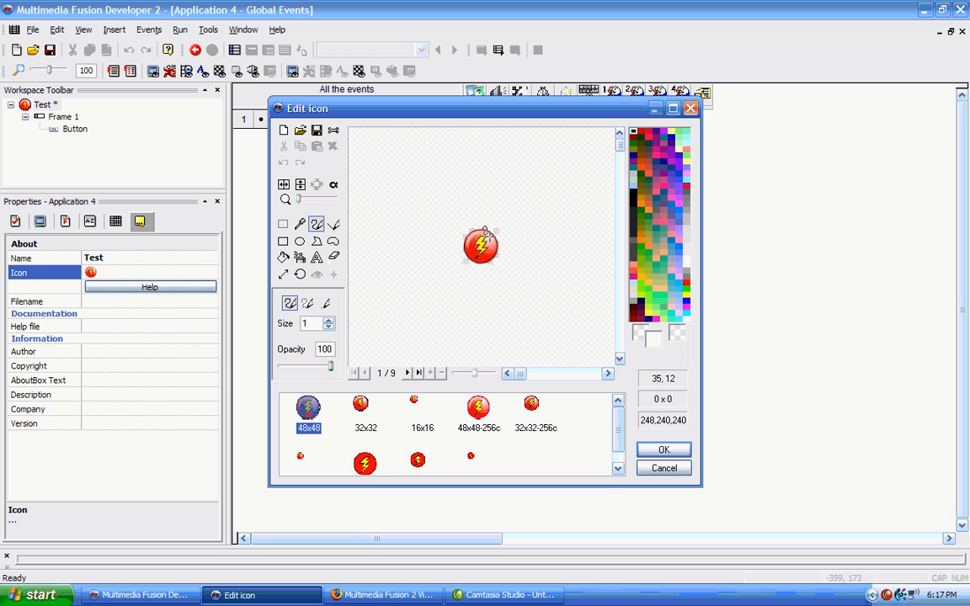
click(366, 467)
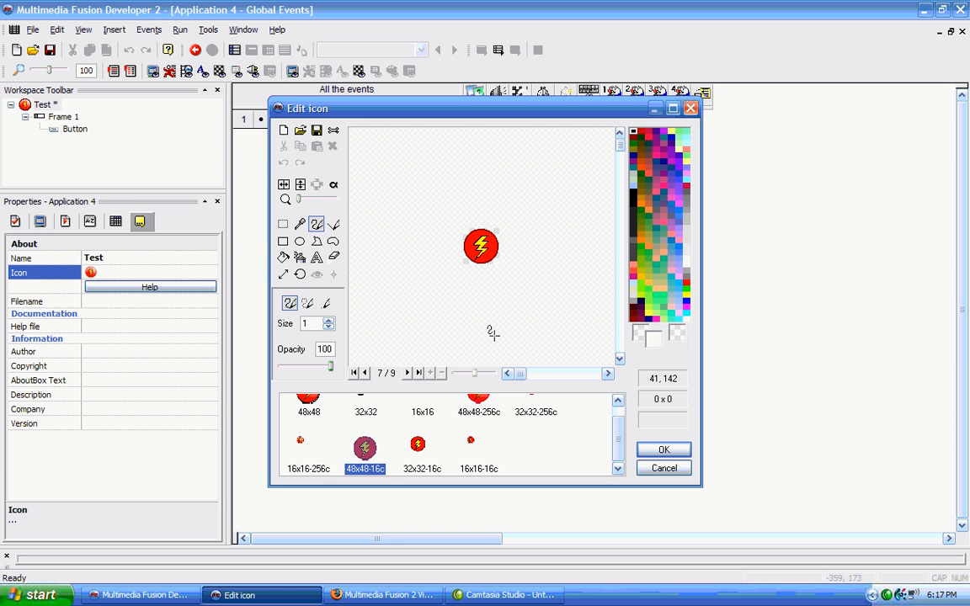
click(670, 470)
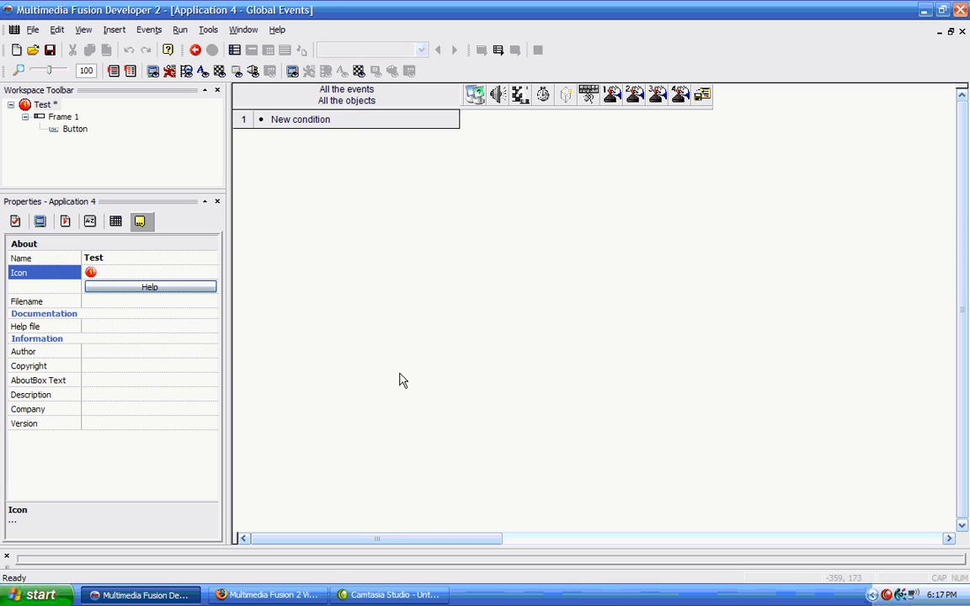
- Look at the Filename and Help file properties, and run the application to check for a menu bar, closing it again
click(116, 304)
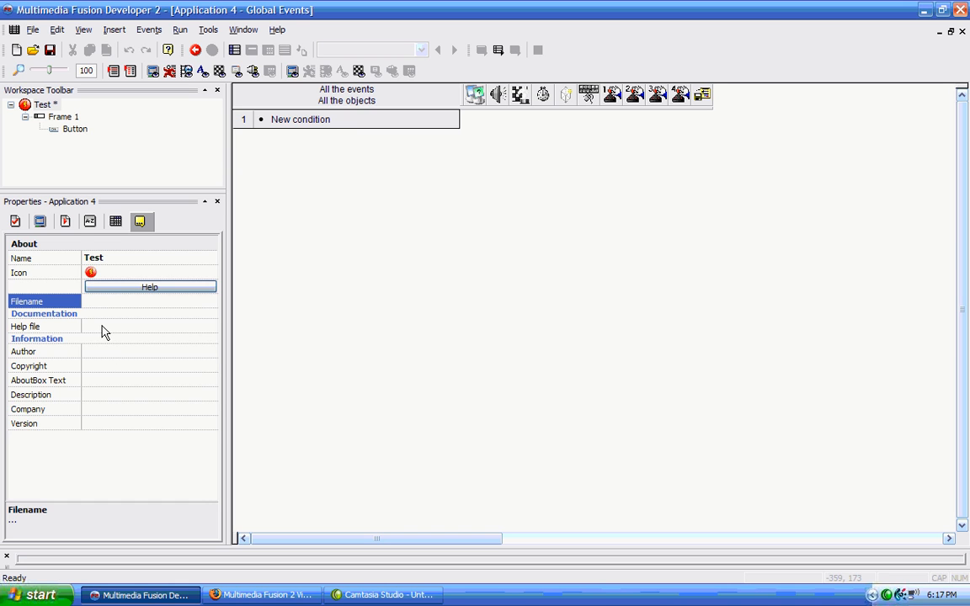
click(102, 327)
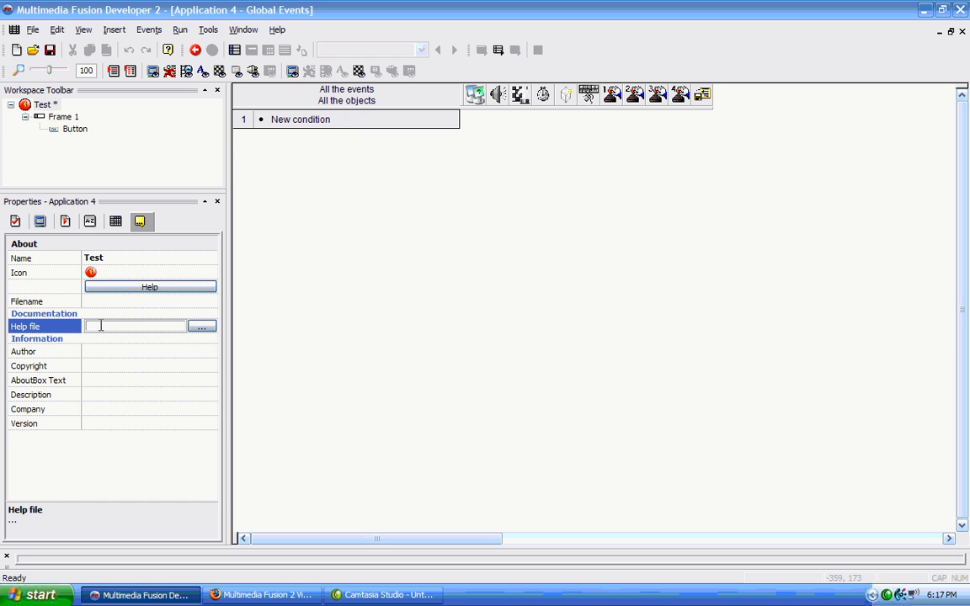
click(178, 30)
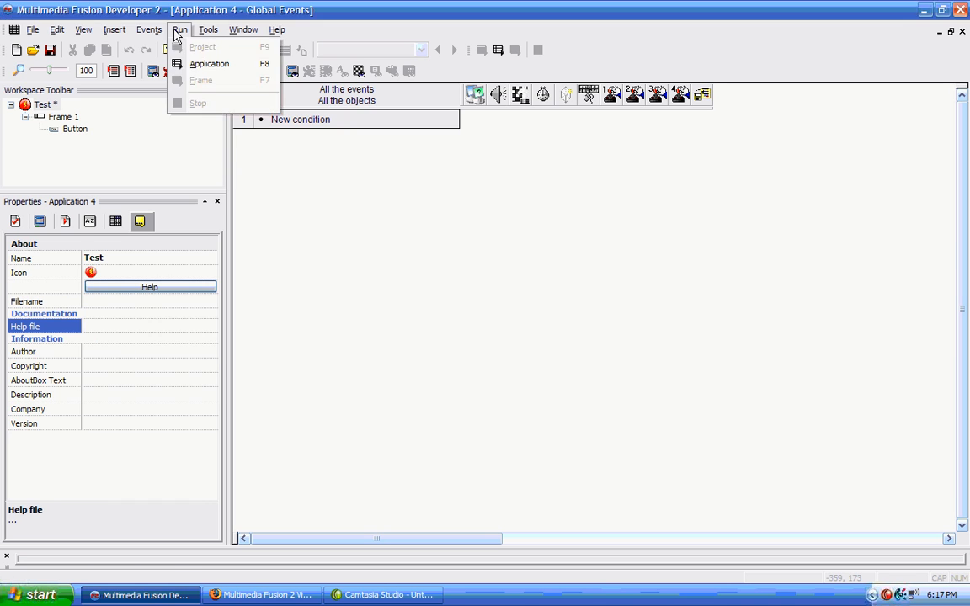
click(210, 64)
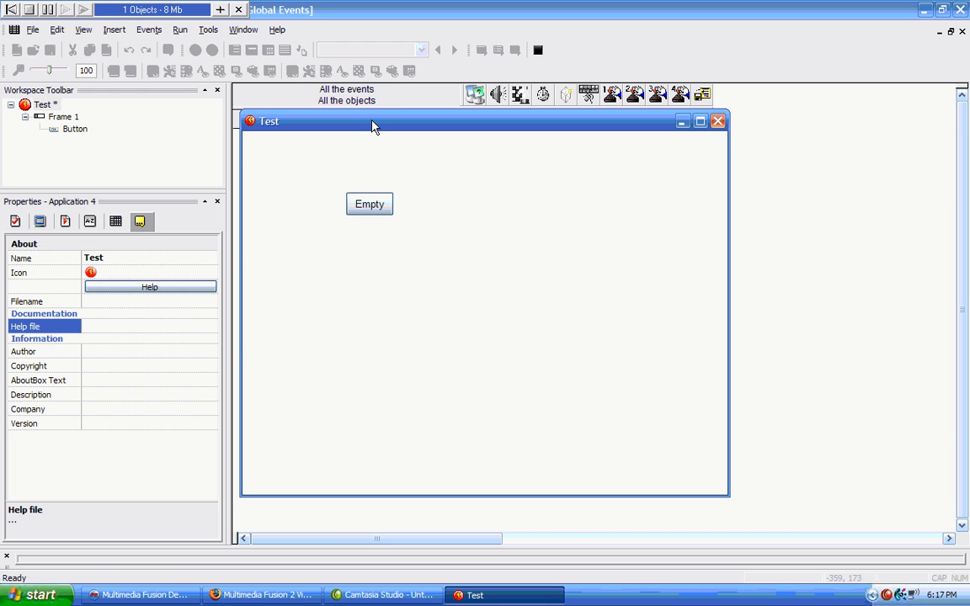
click(717, 120)
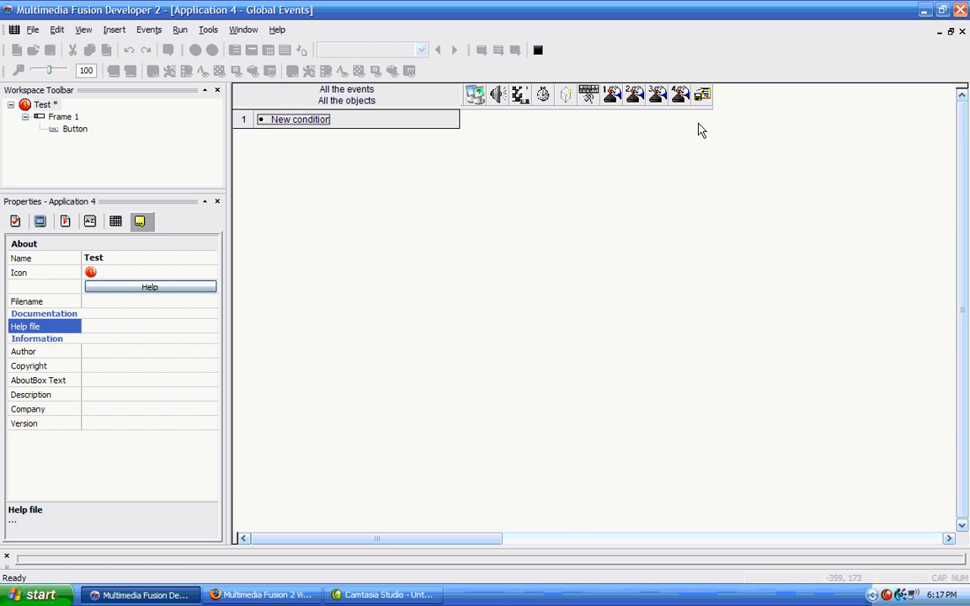
- Enable Menu displayed on boot-up in the window properties and run the application to inspect its Help menu, closing it again
click(40, 221)
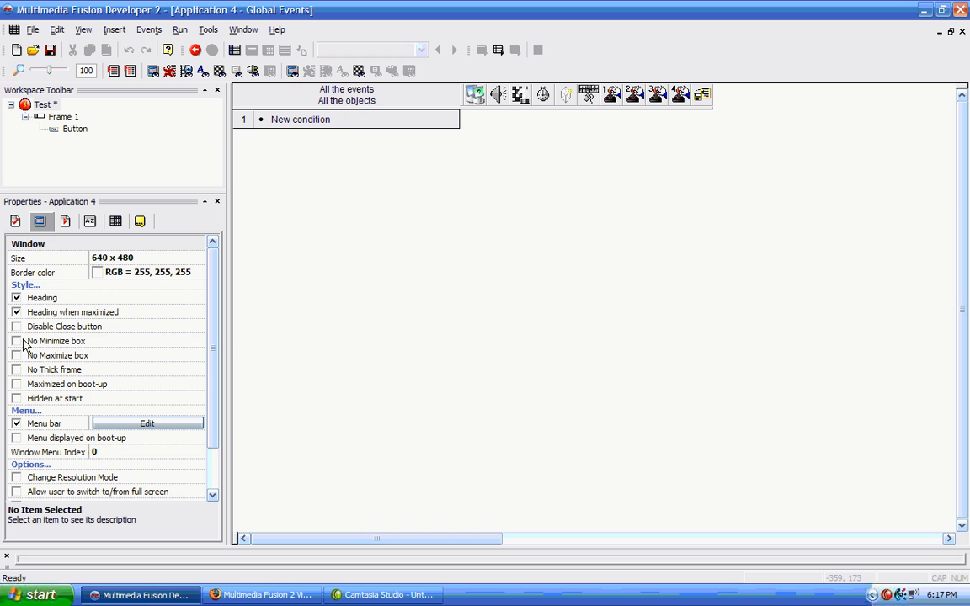
click(16, 439)
click(180, 30)
click(197, 64)
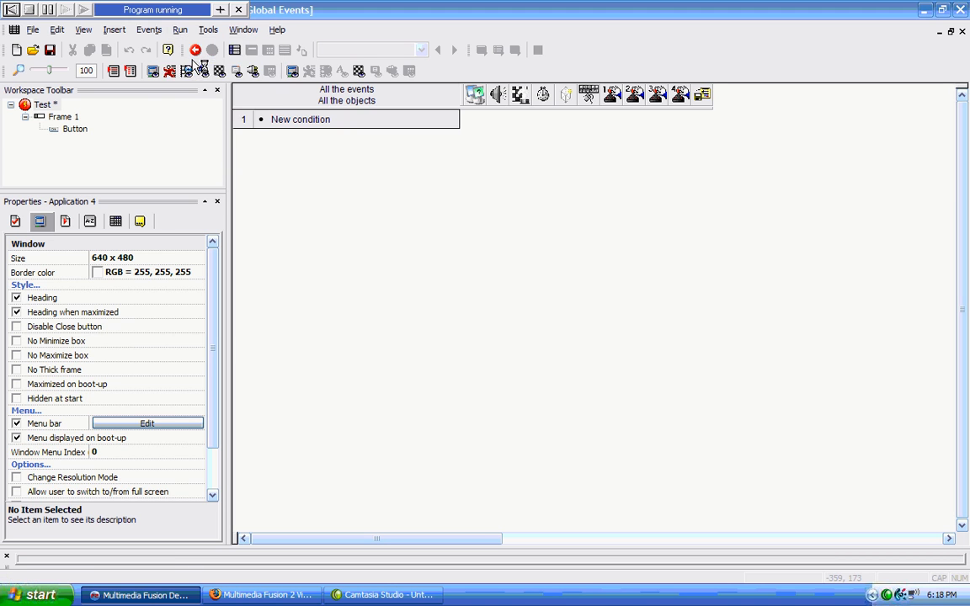
click(281, 131)
mouse_move(310, 133)
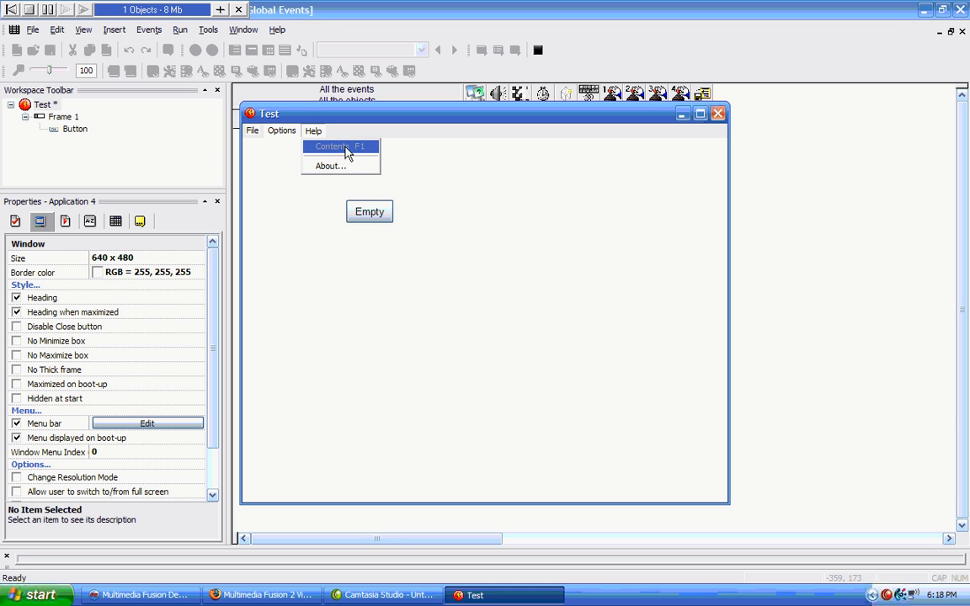
click(313, 131)
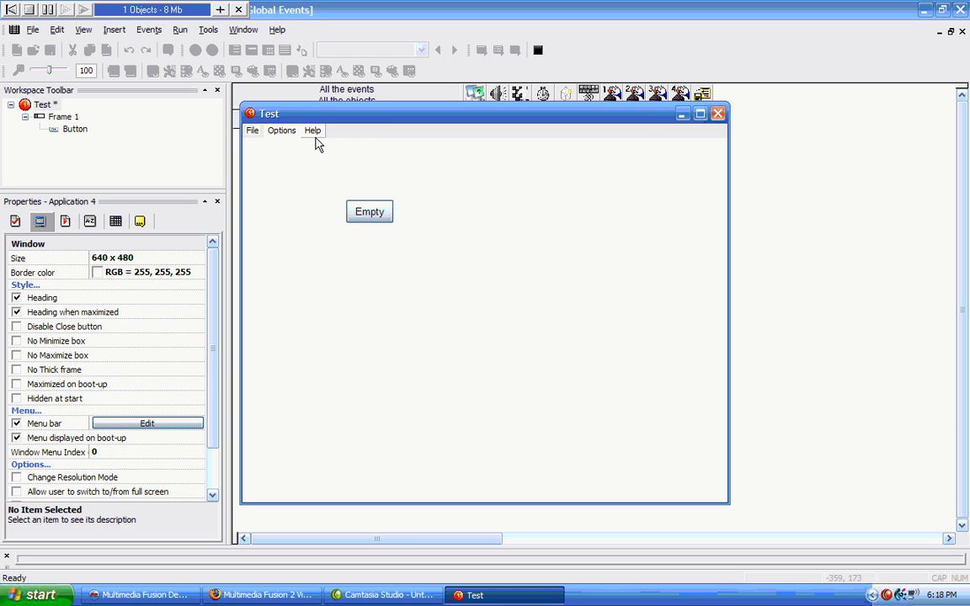
click(315, 134)
click(342, 134)
click(719, 114)
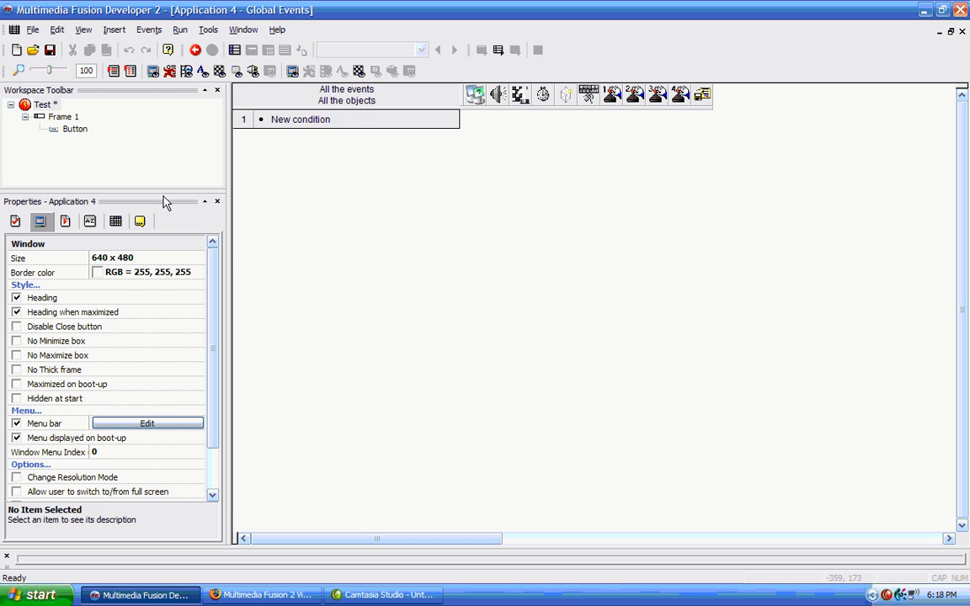
- Return to the empty Help file property and run the application to check the Contents entry of its Help menu, closing it again
click(140, 221)
click(148, 327)
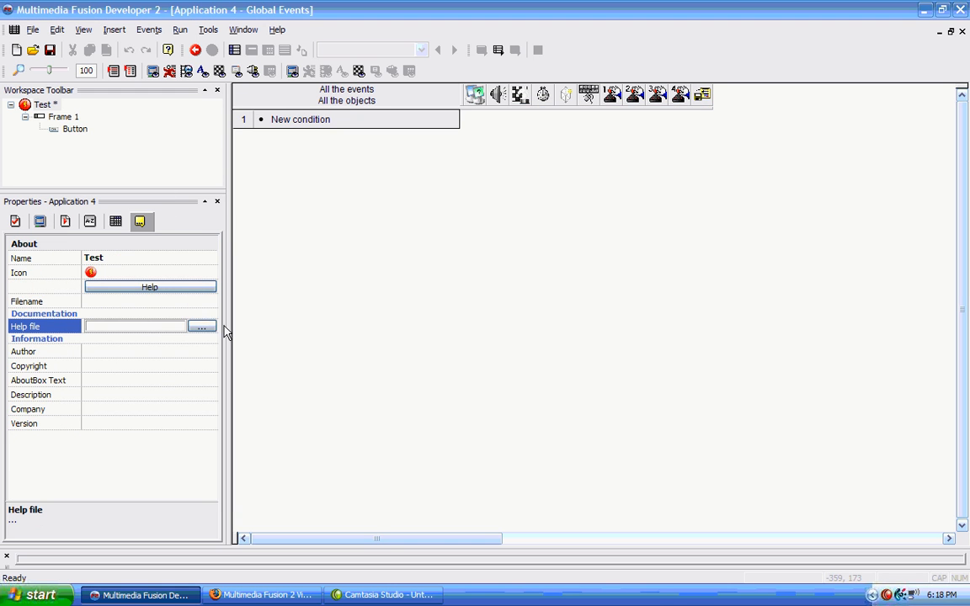
click(179, 29)
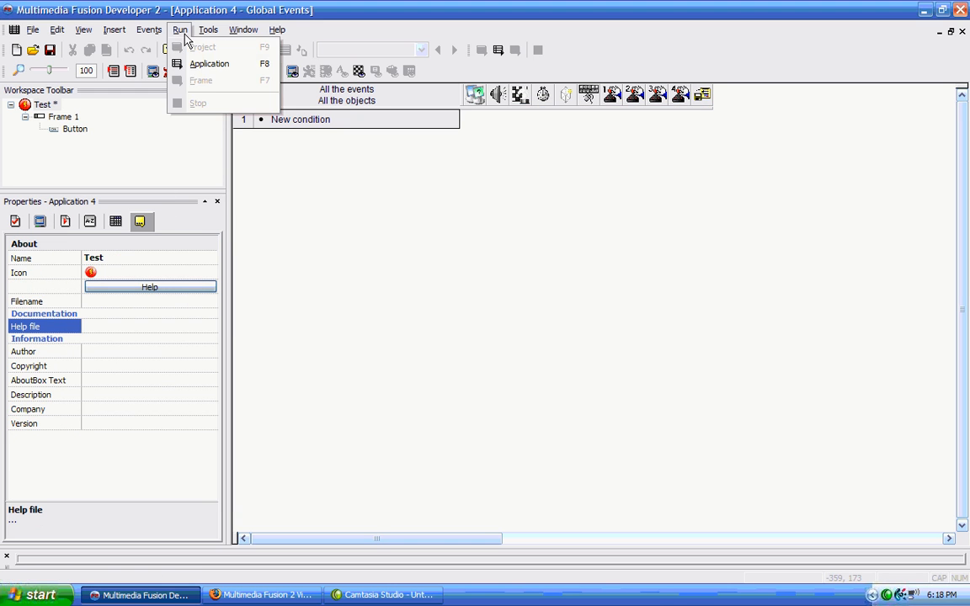
click(210, 63)
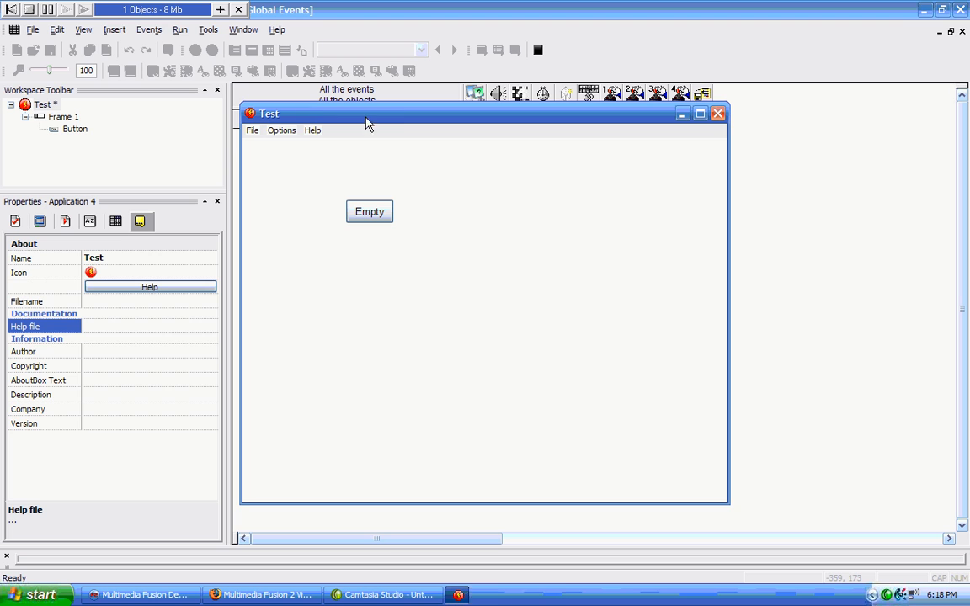
click(312, 132)
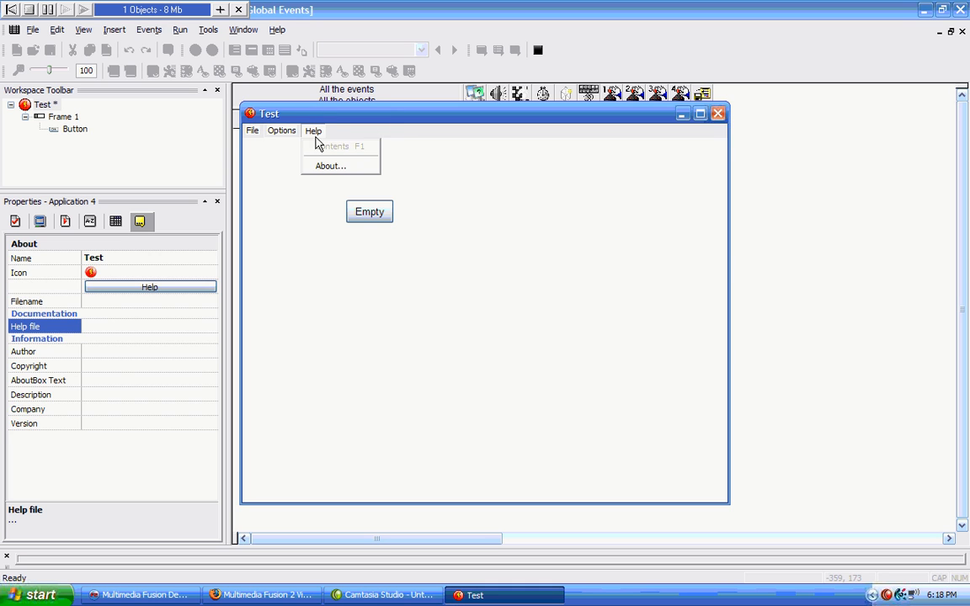
click(374, 135)
click(719, 114)
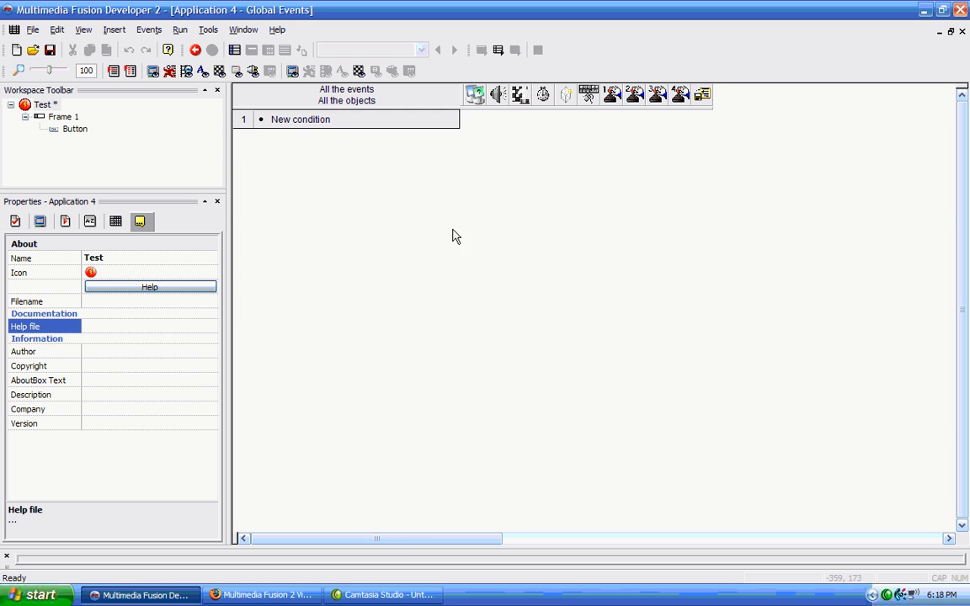
- Set the application's help file to the sample document on the Desktop
click(196, 330)
click(200, 329)
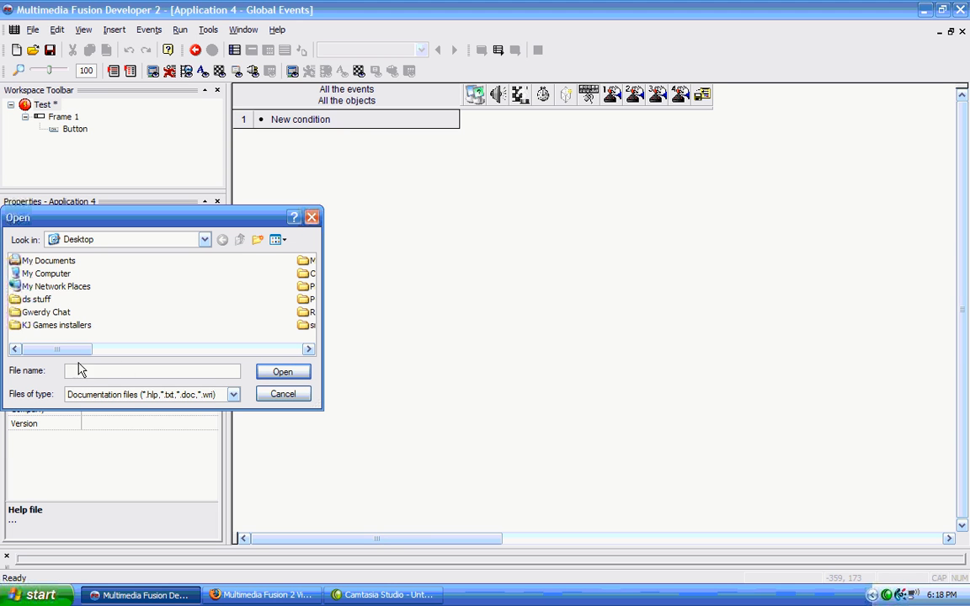
drag(82, 349, 253, 348)
click(35, 262)
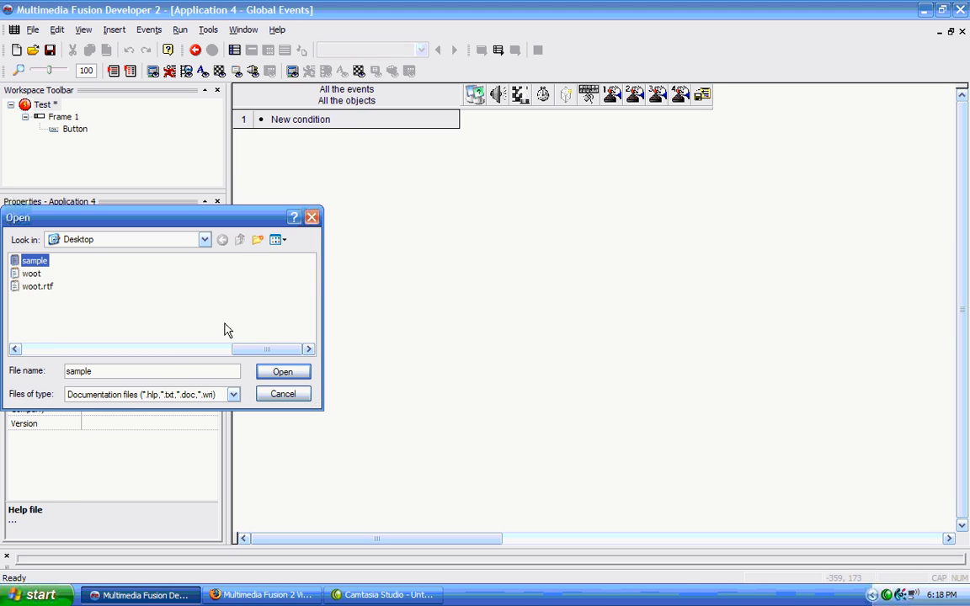
click(283, 374)
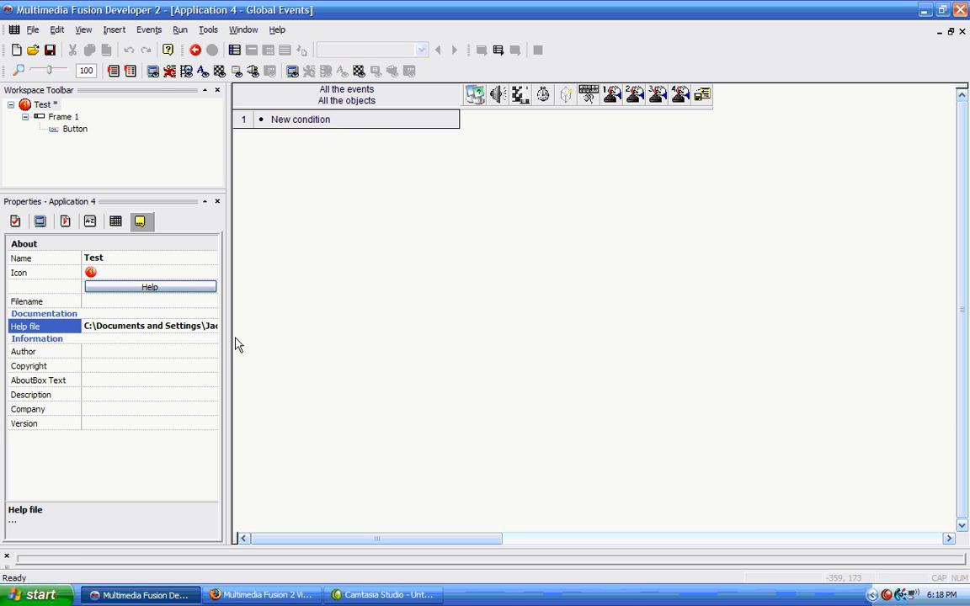
- Run the application and open its Help contents to test the help file, closing both the document and the application
click(179, 30)
click(189, 63)
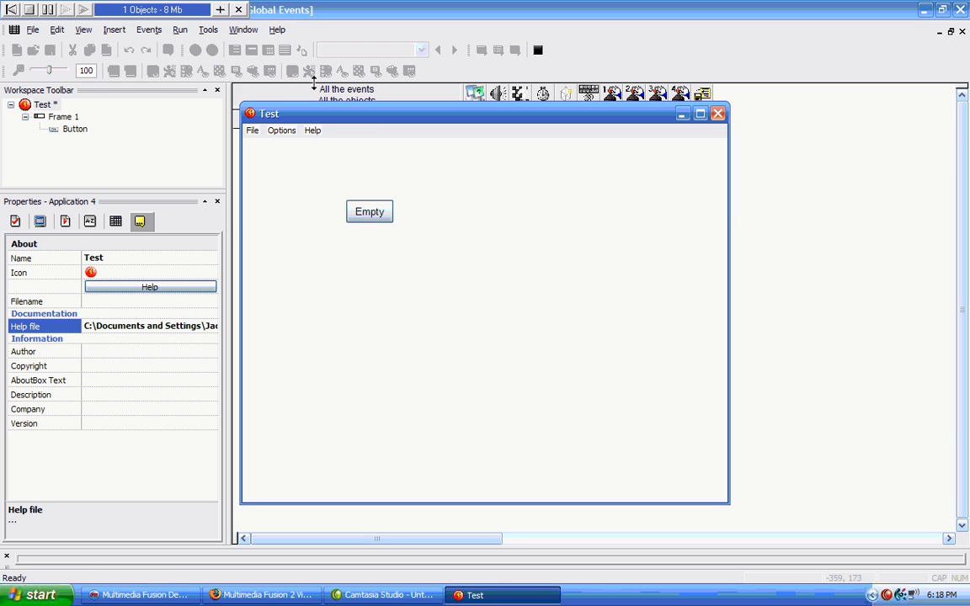
click(312, 131)
click(323, 145)
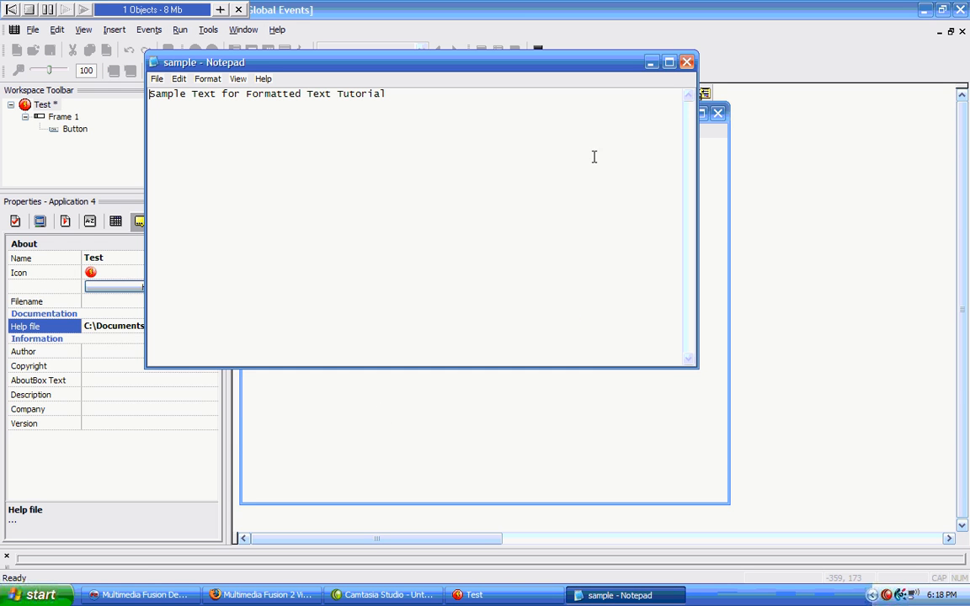
click(686, 63)
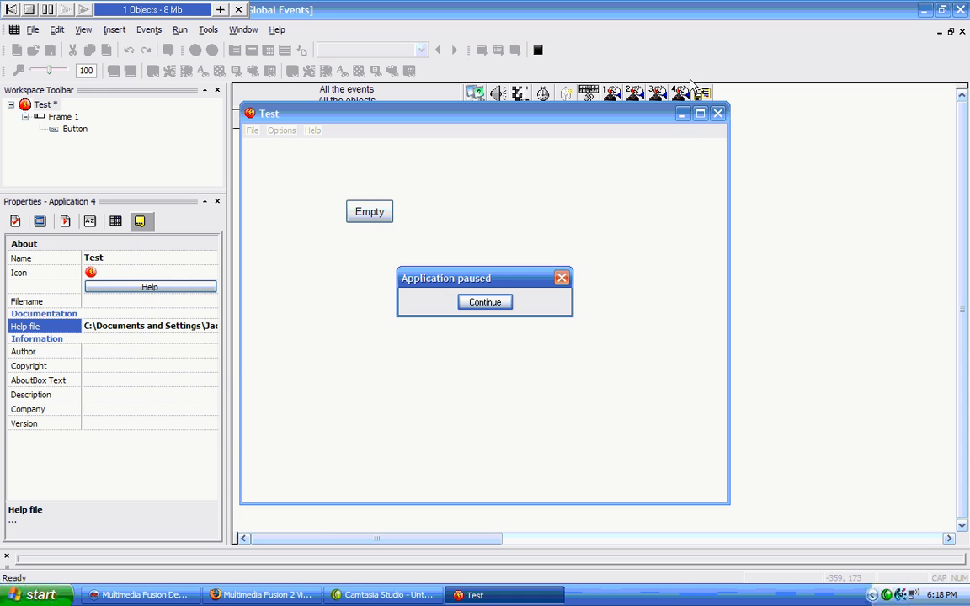
click(485, 302)
click(723, 118)
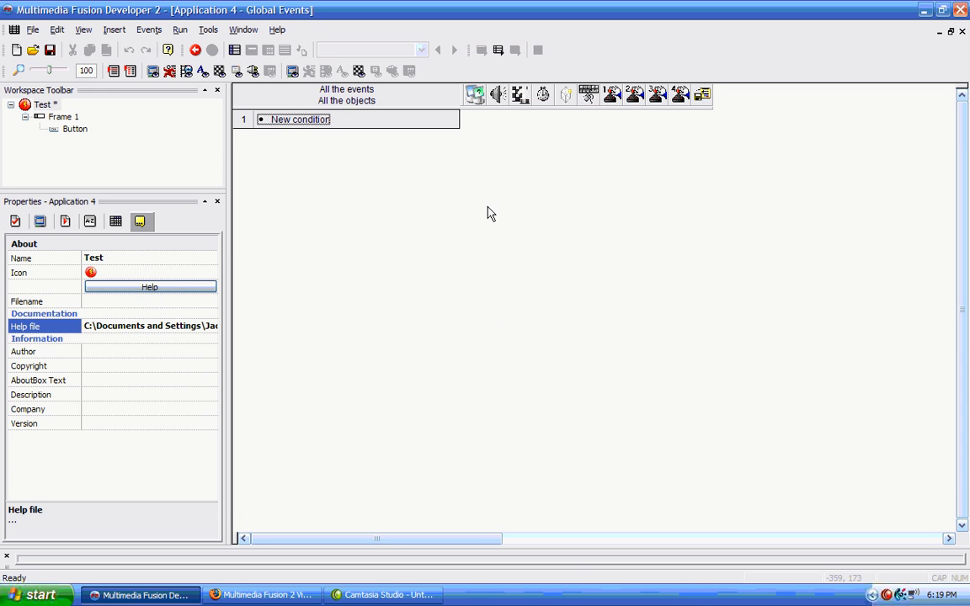
- Set the application's AboutBox Text to test
click(149, 350)
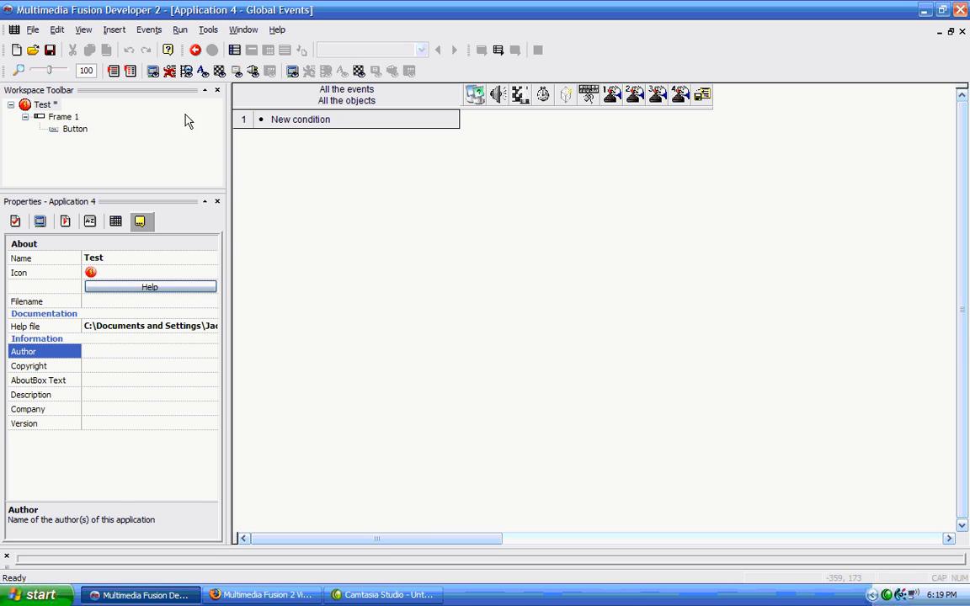
click(129, 378)
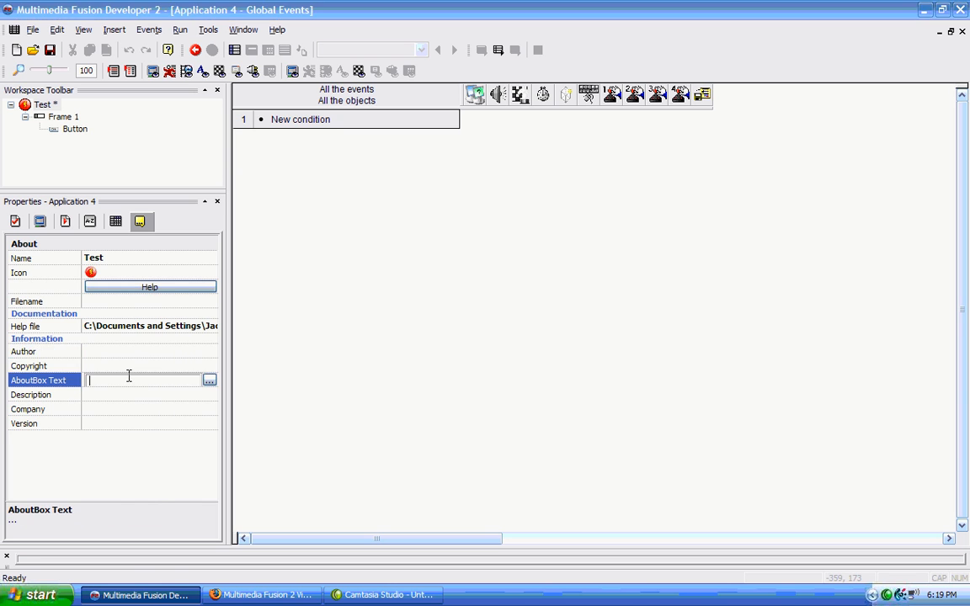
text(test)
key(Return)
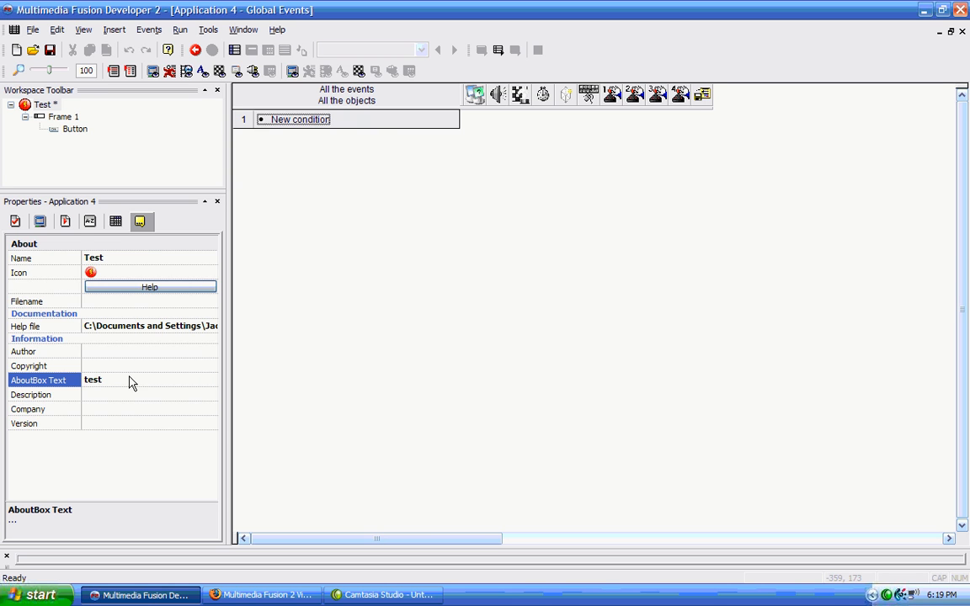
- Run the application and view its About box to check the custom text, closing both again
click(179, 29)
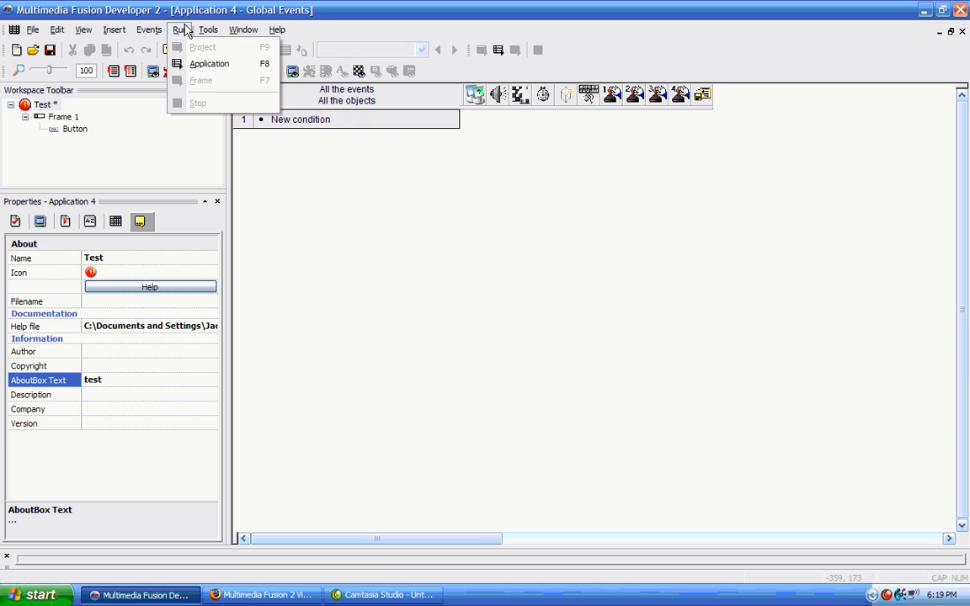
click(202, 65)
click(313, 130)
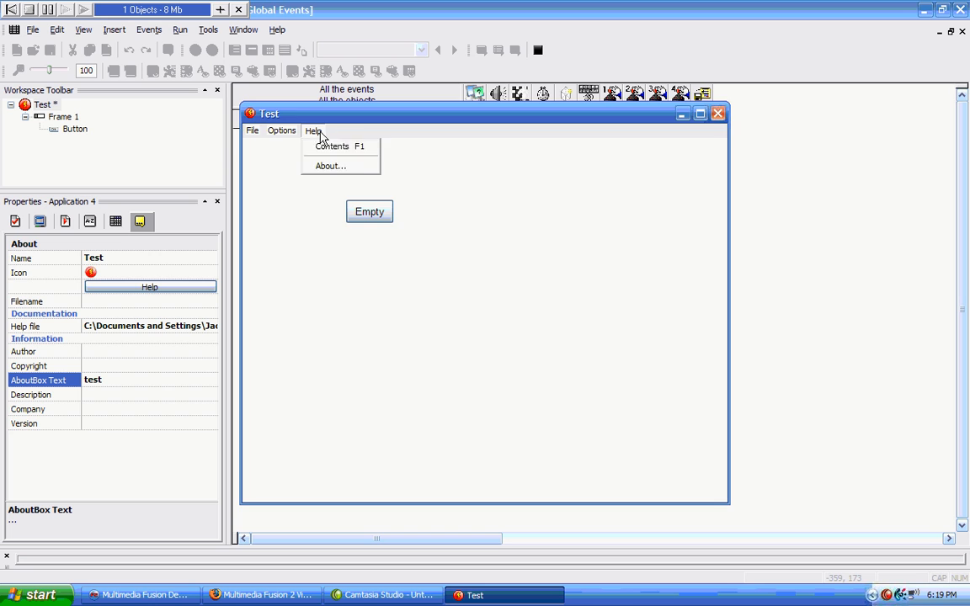
click(328, 167)
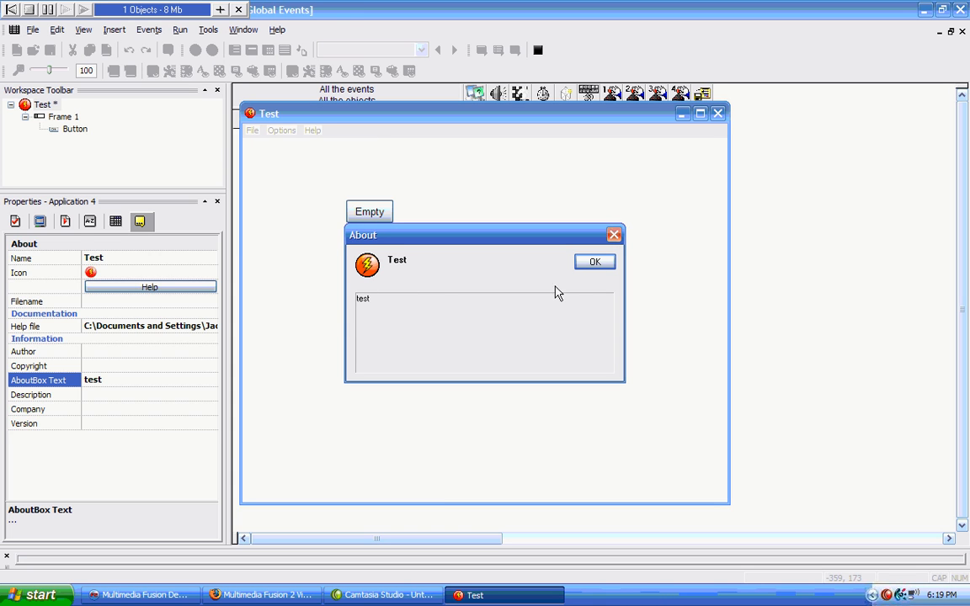
click(594, 261)
click(717, 113)
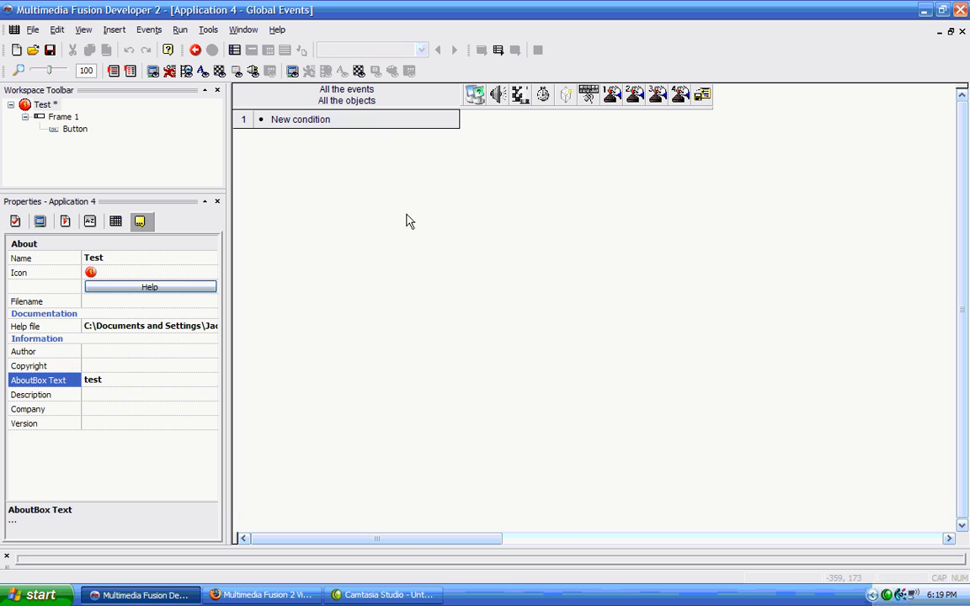
- Enter the author's name and set the copyright information to Copyright 2007
click(122, 350)
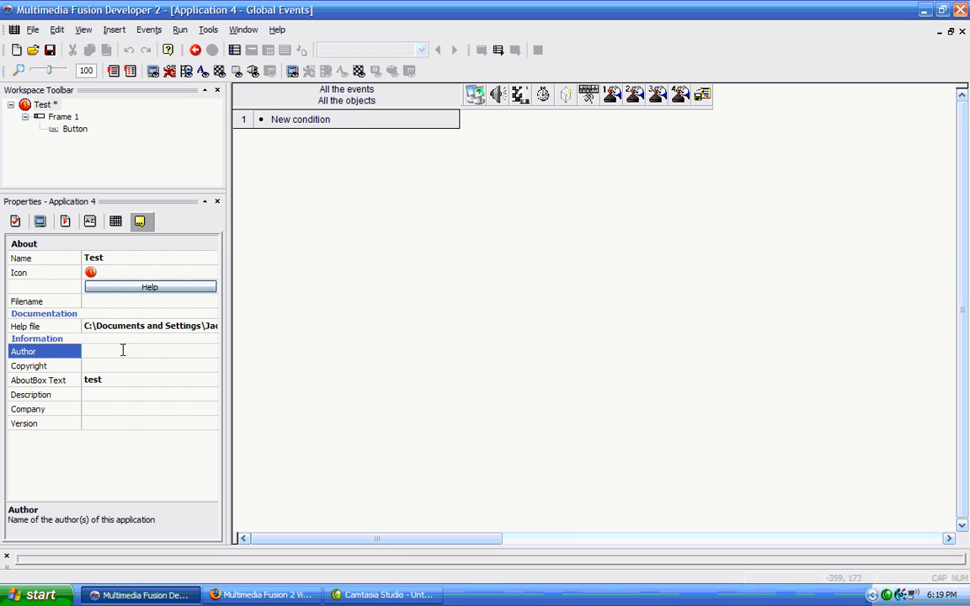
text(Bob)
click(120, 367)
text(Copy)
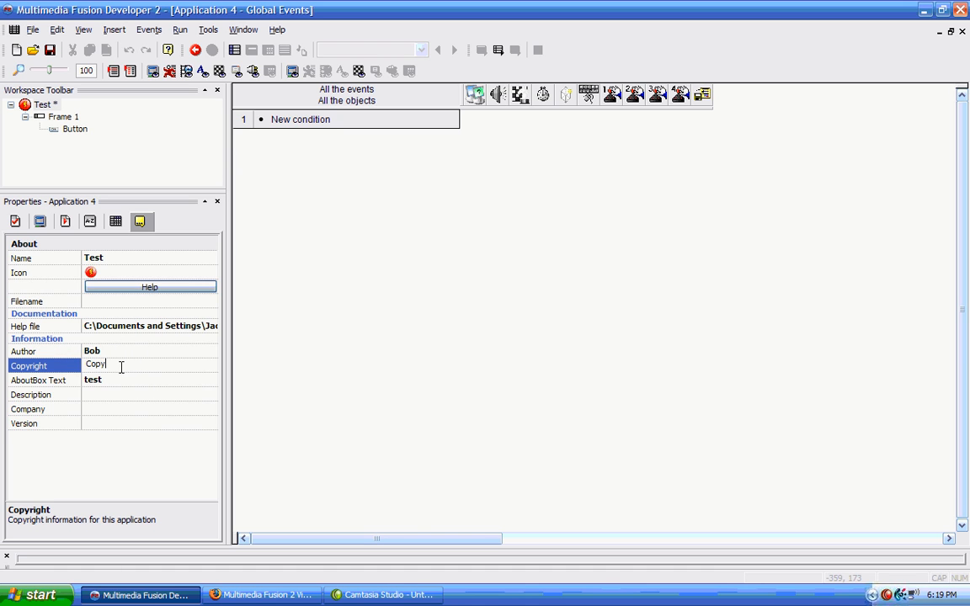
text(right 2007)
key(Return)
- Fill in the remaining application information with description tutorial, company Game World and version 1.0
click(125, 393)
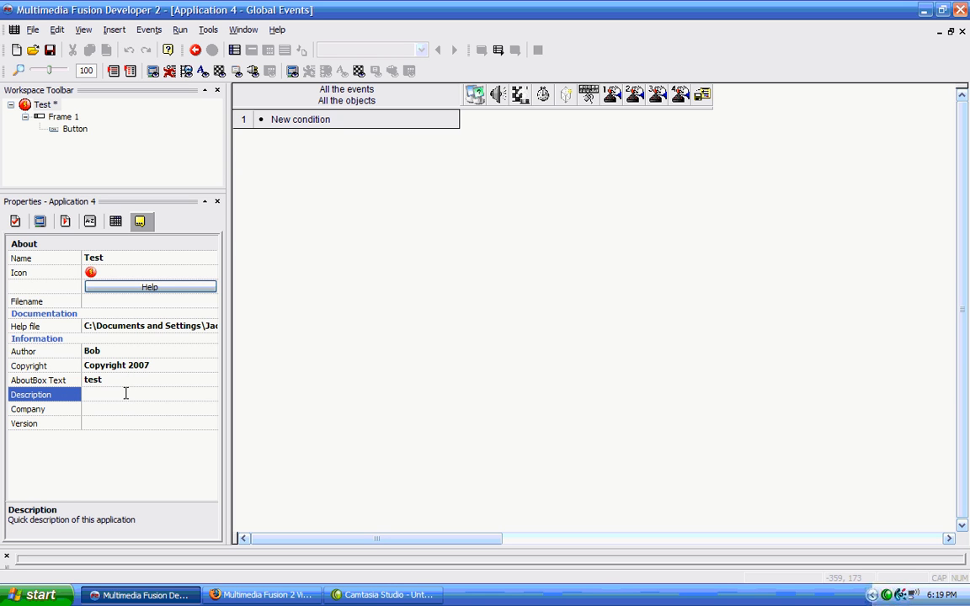
text(tutorial)
key(Return)
click(127, 409)
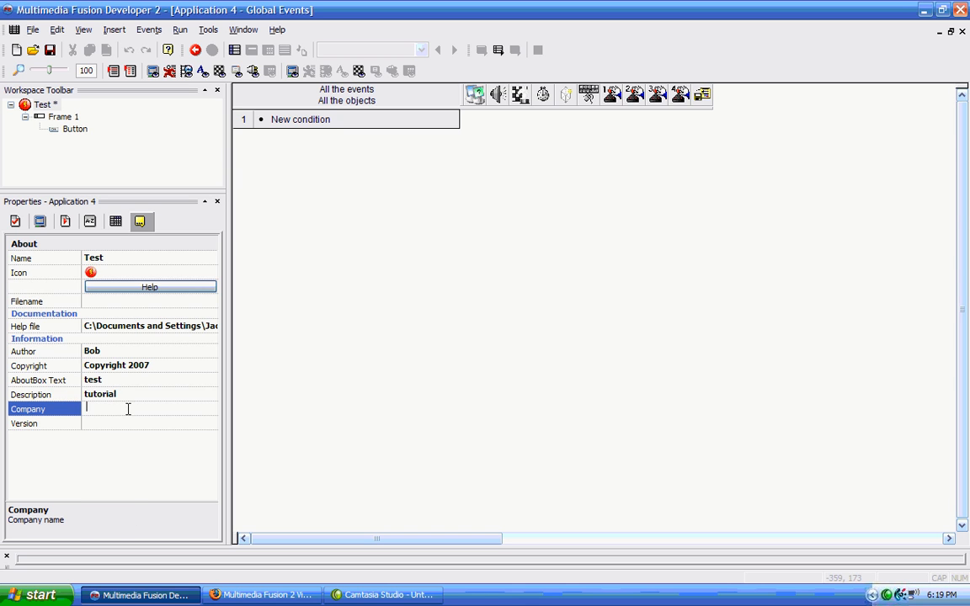
click(98, 411)
text(Game World)
click(116, 424)
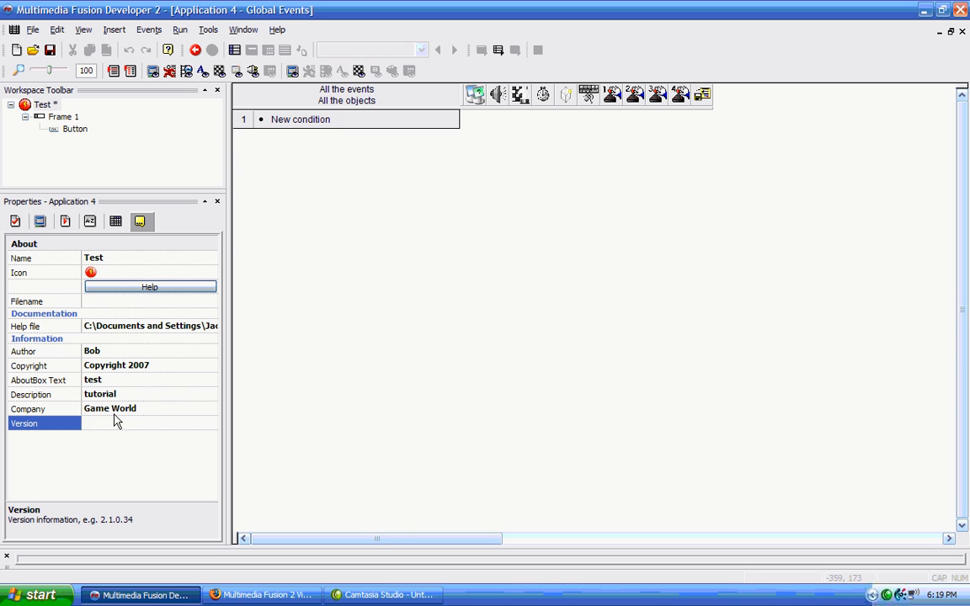
text(1.0)
- Run the application and check which of the entered information its About box shows, closing the application again
click(180, 30)
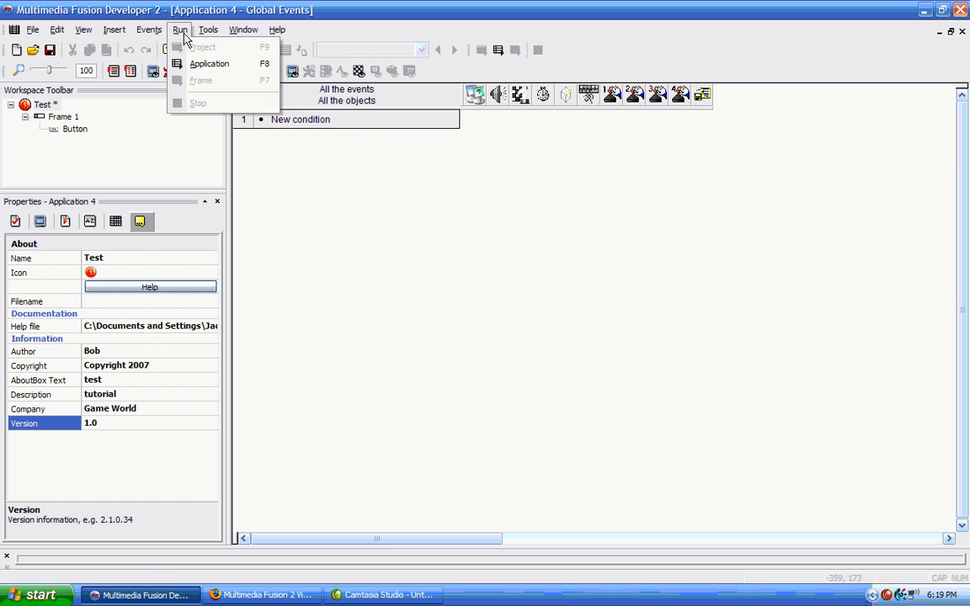
click(187, 62)
click(312, 130)
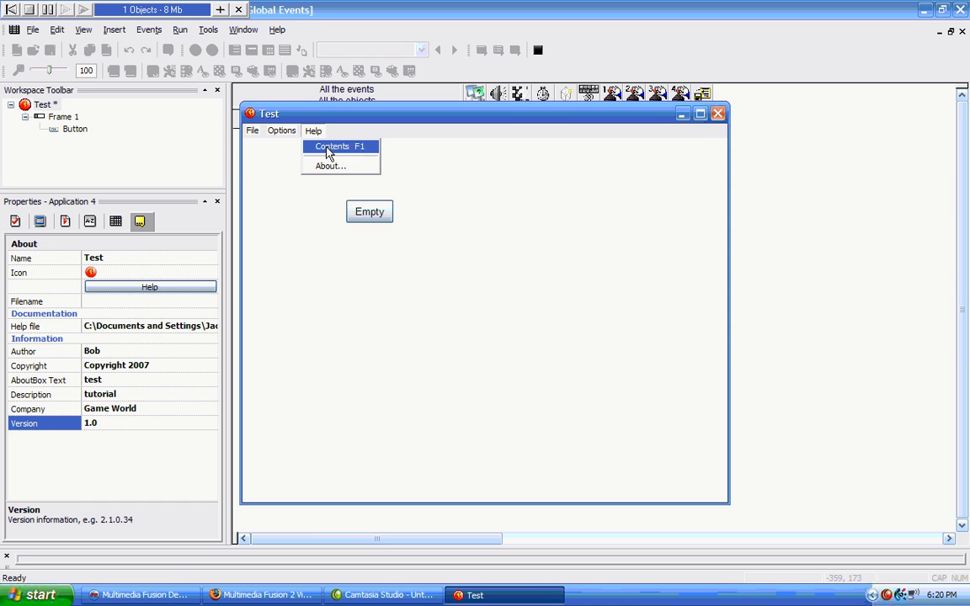
click(329, 164)
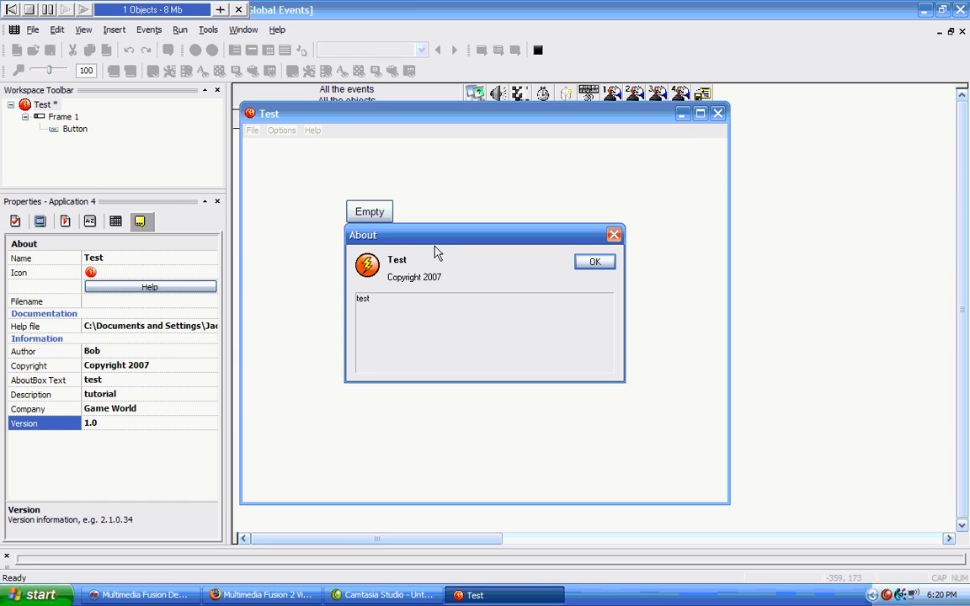
click(595, 263)
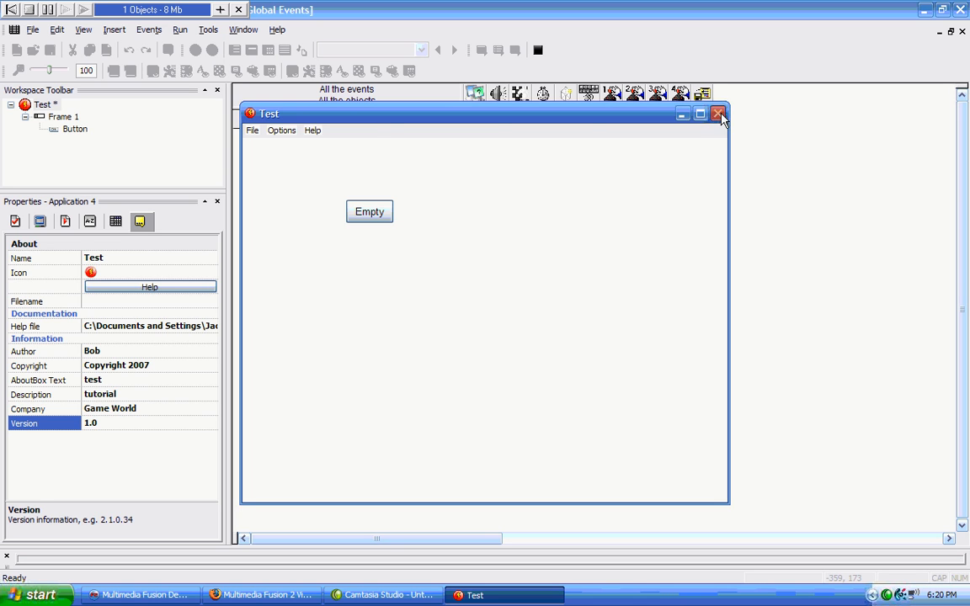
click(718, 114)
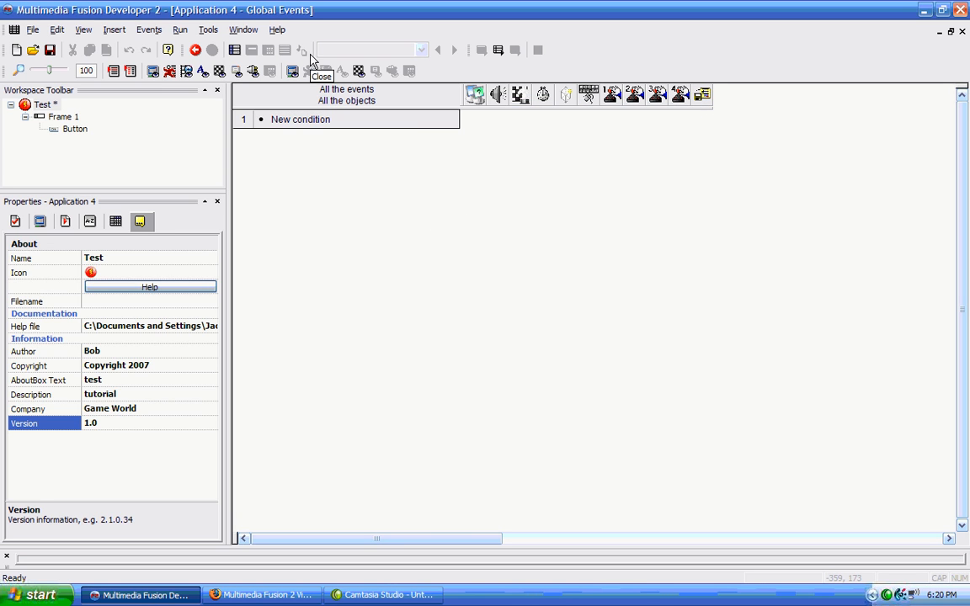